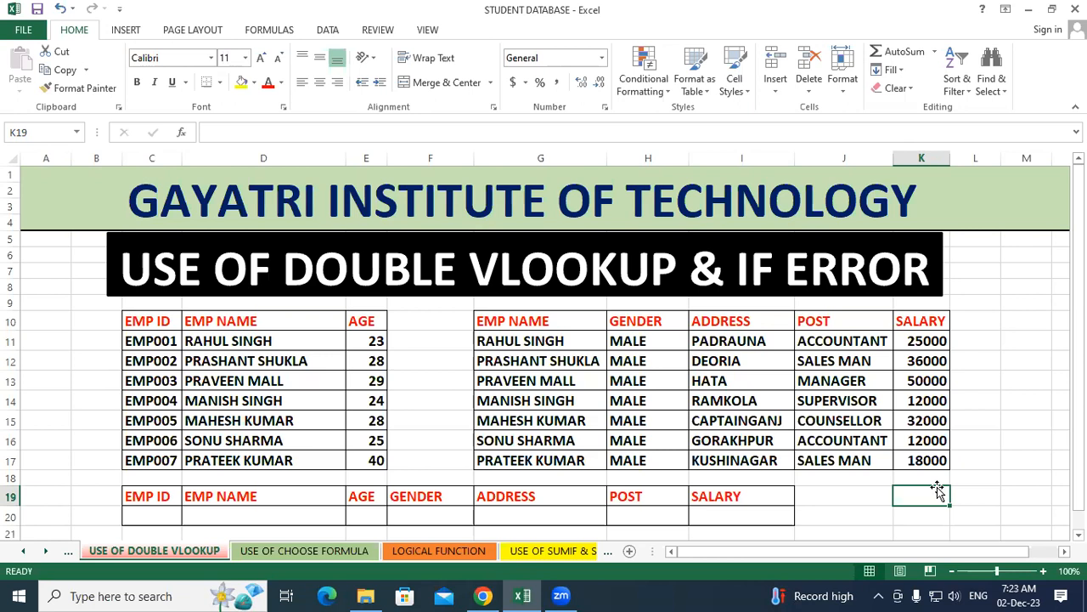
Compare the EMP NAME entries in column D of the first table with those in column G of the second table
{"action": "left_click", "coordinate": [294, 362]}
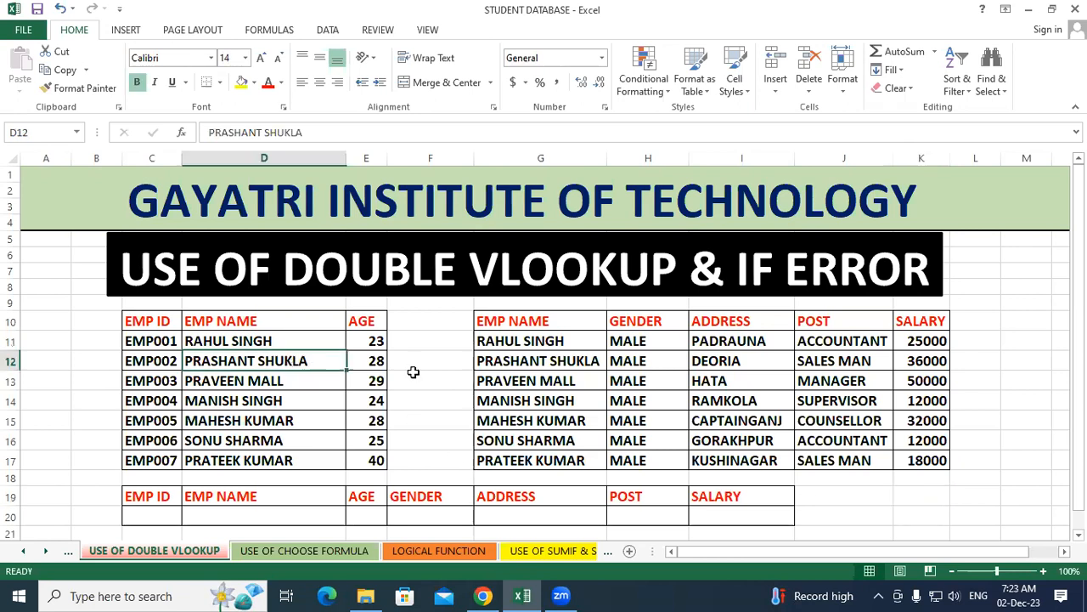
{"action": "left_click", "coordinate": [508, 373]}
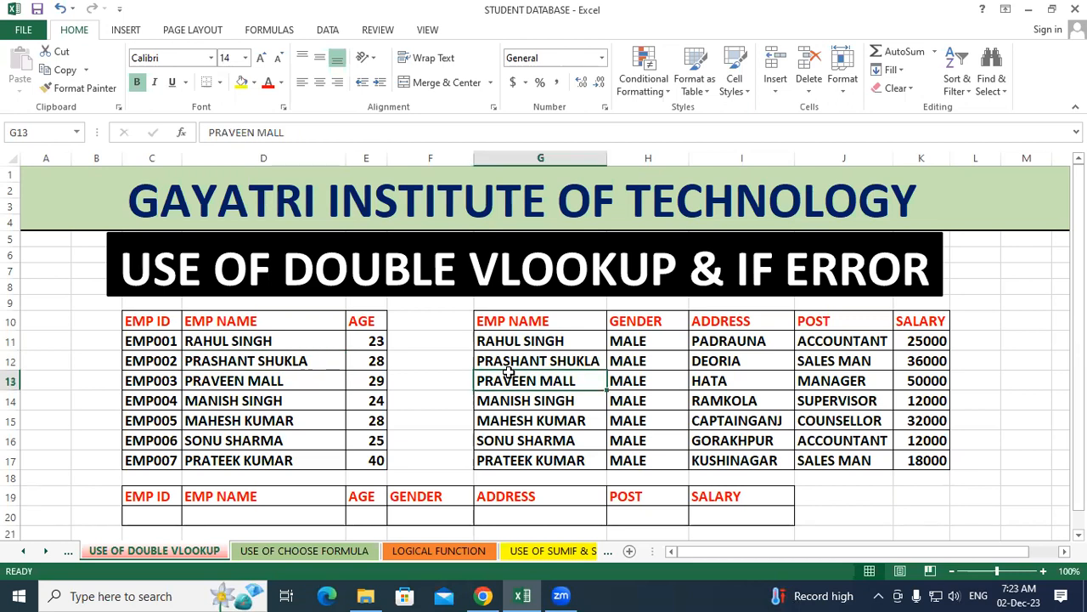
{"action": "left_click", "coordinate": [248, 367]}
{"action": "left_click", "coordinate": [487, 374]}
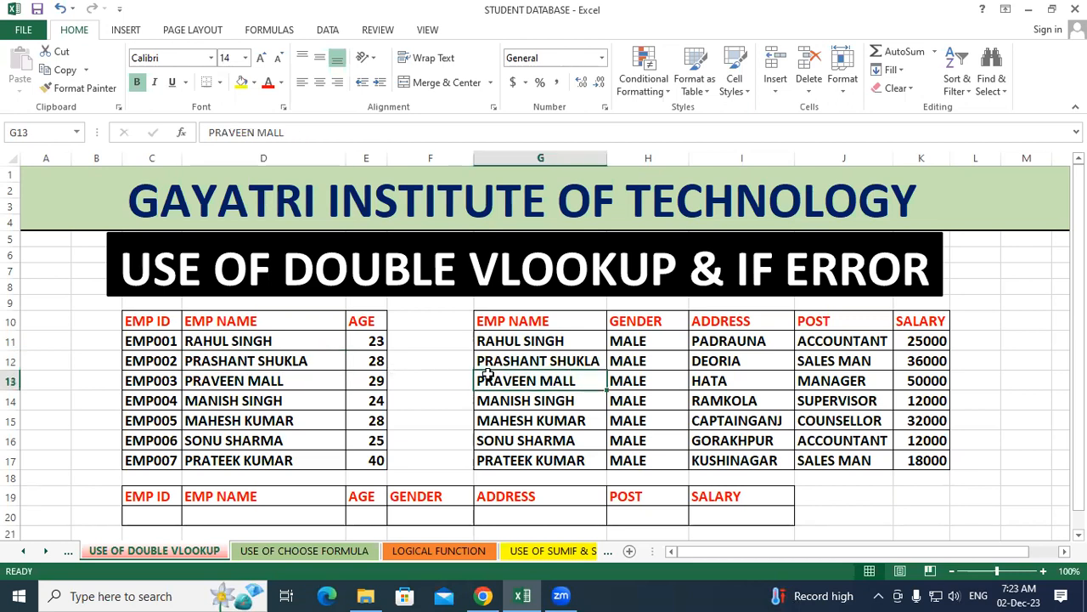
{"action": "left_click", "coordinate": [401, 375]}
{"action": "left_click", "coordinate": [561, 380]}
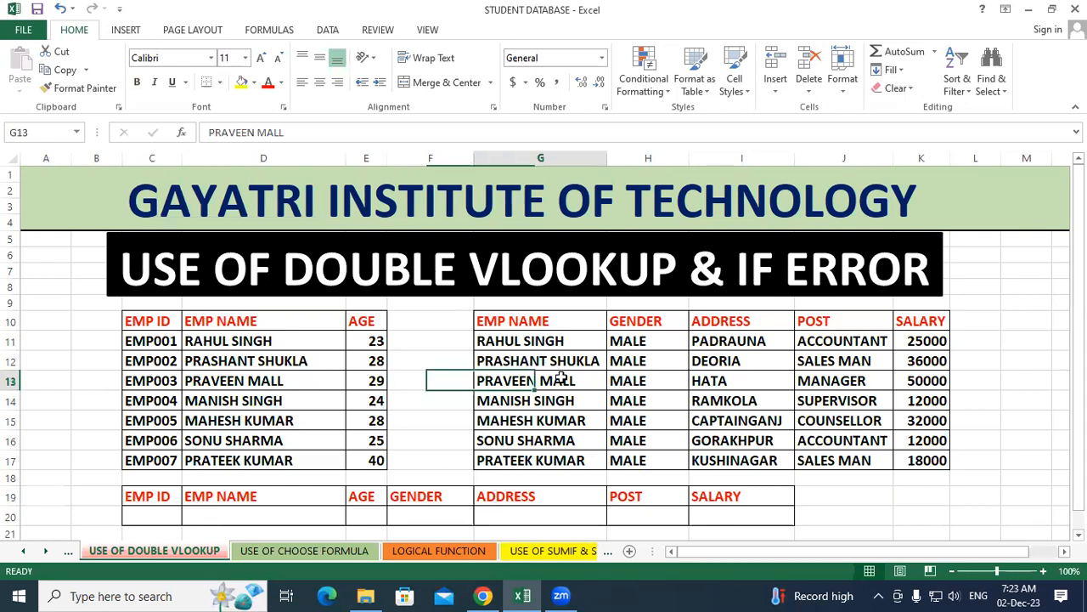
{"action": "left_click", "coordinate": [432, 364]}
{"action": "left_click", "coordinate": [633, 361]}
{"action": "left_click", "coordinate": [278, 379]}
{"action": "left_click", "coordinate": [564, 393]}
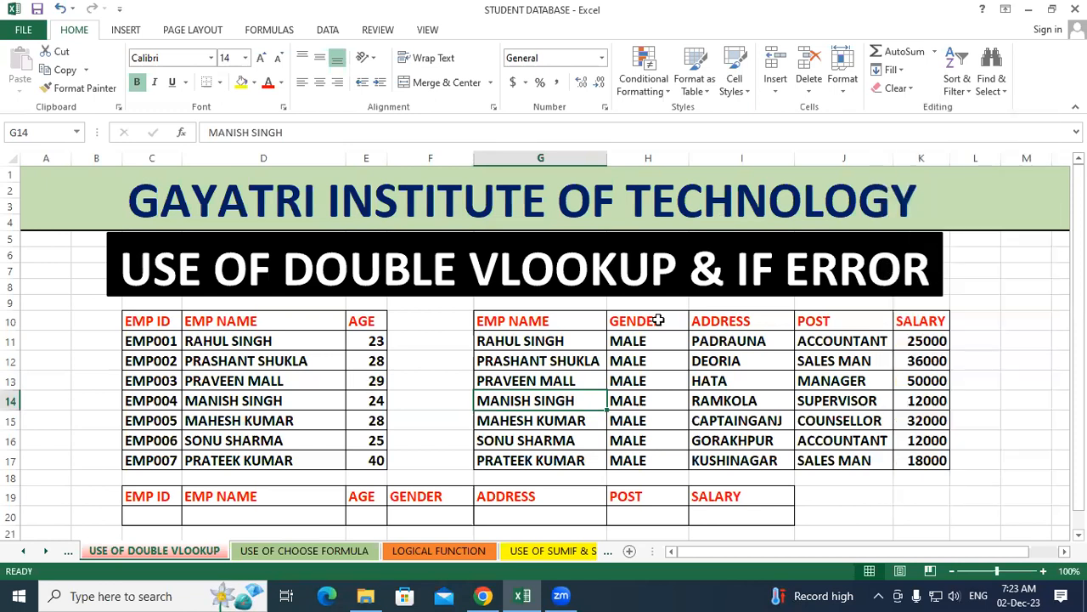
{"action": "left_click", "coordinate": [611, 340]}
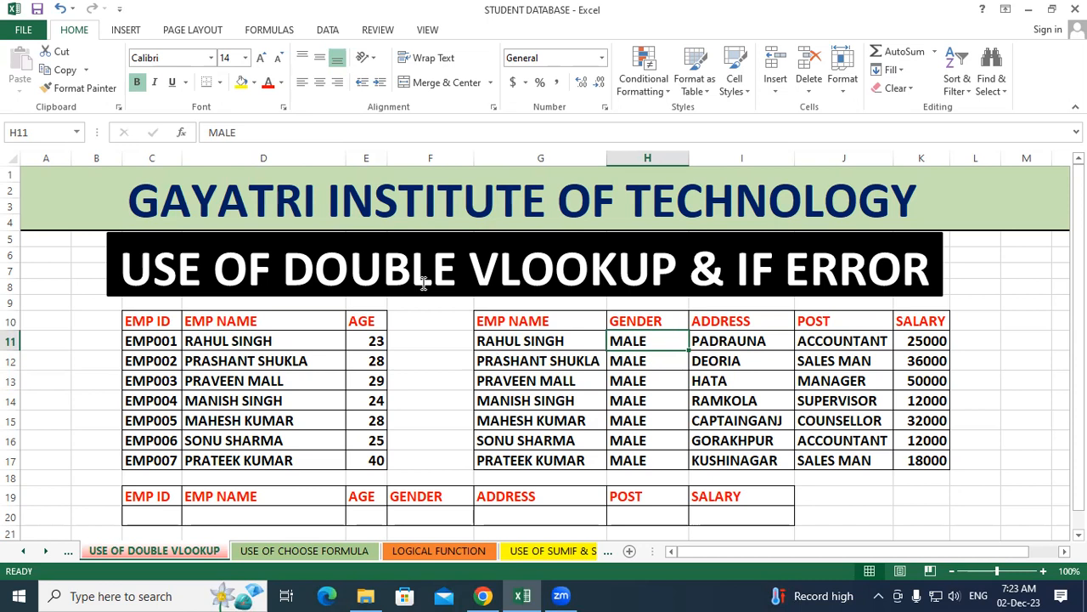
{"action": "left_click", "coordinate": [202, 365]}
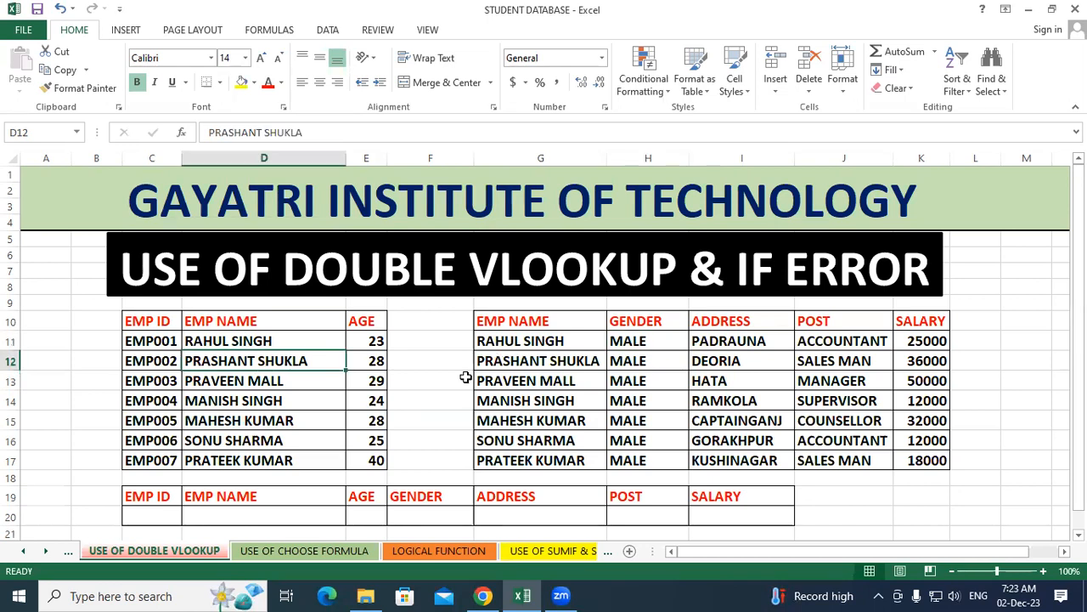
{"action": "left_click", "coordinate": [598, 380]}
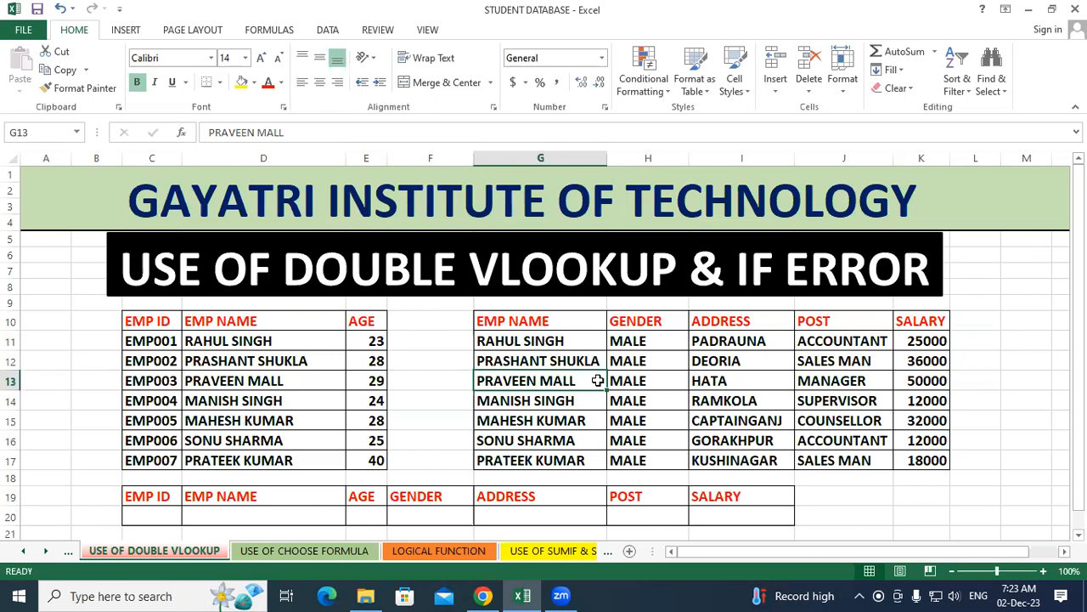
{"action": "left_click", "coordinate": [160, 361]}
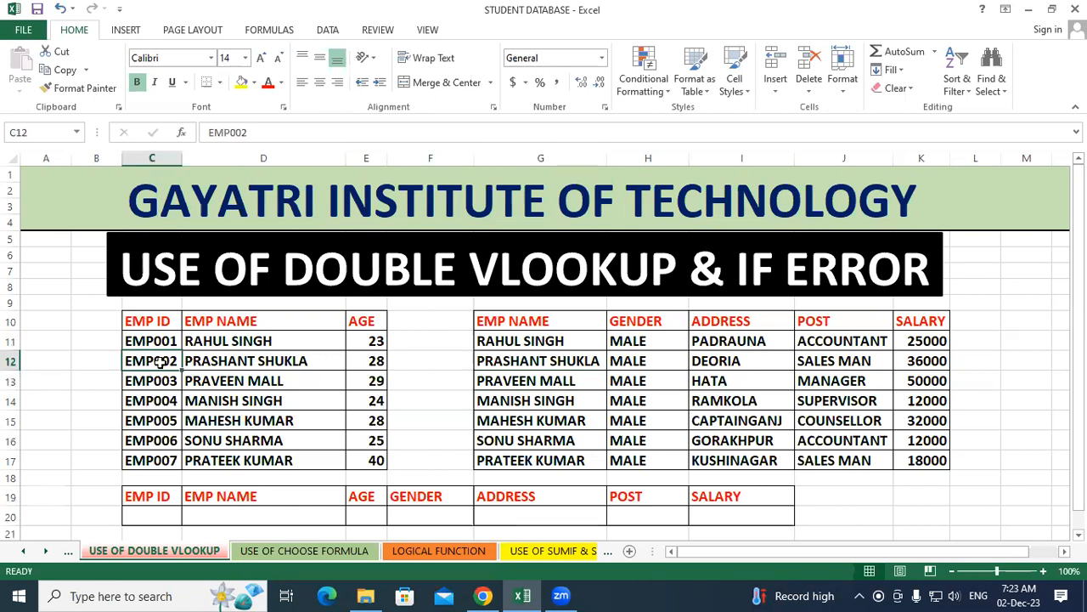
{"action": "left_click", "coordinate": [598, 362]}
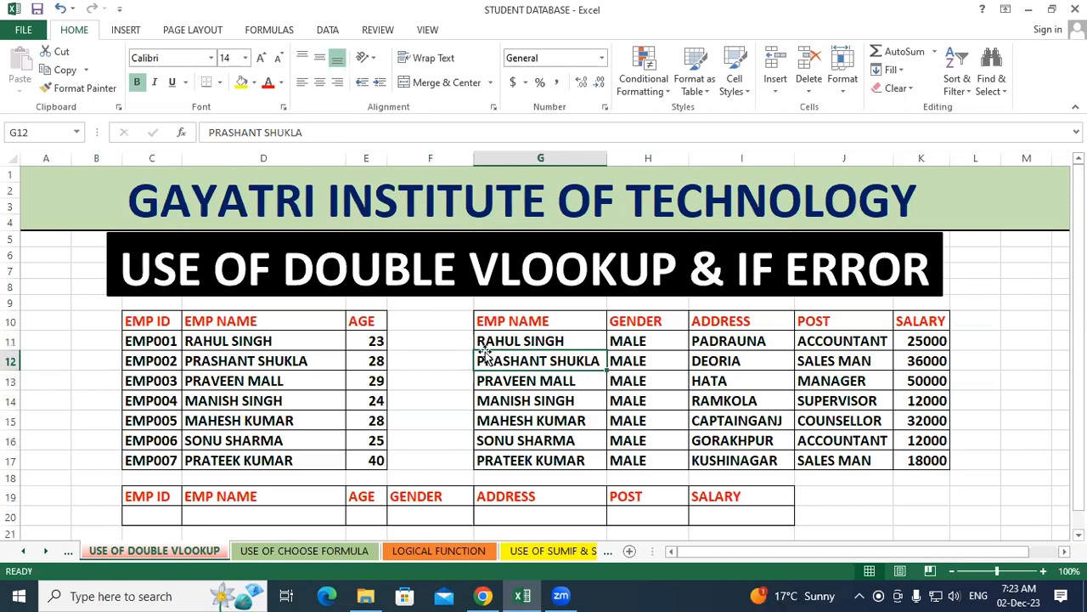
{"action": "left_click", "coordinate": [279, 318]}
{"action": "left_click", "coordinate": [284, 360], "text": "shift"}
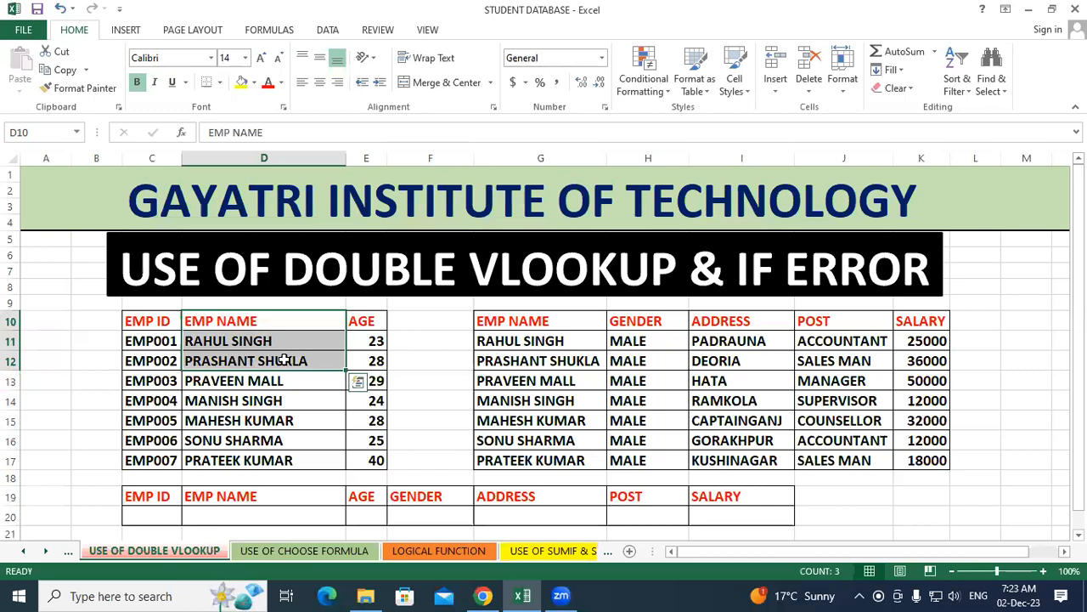
{"action": "left_click", "coordinate": [547, 358]}
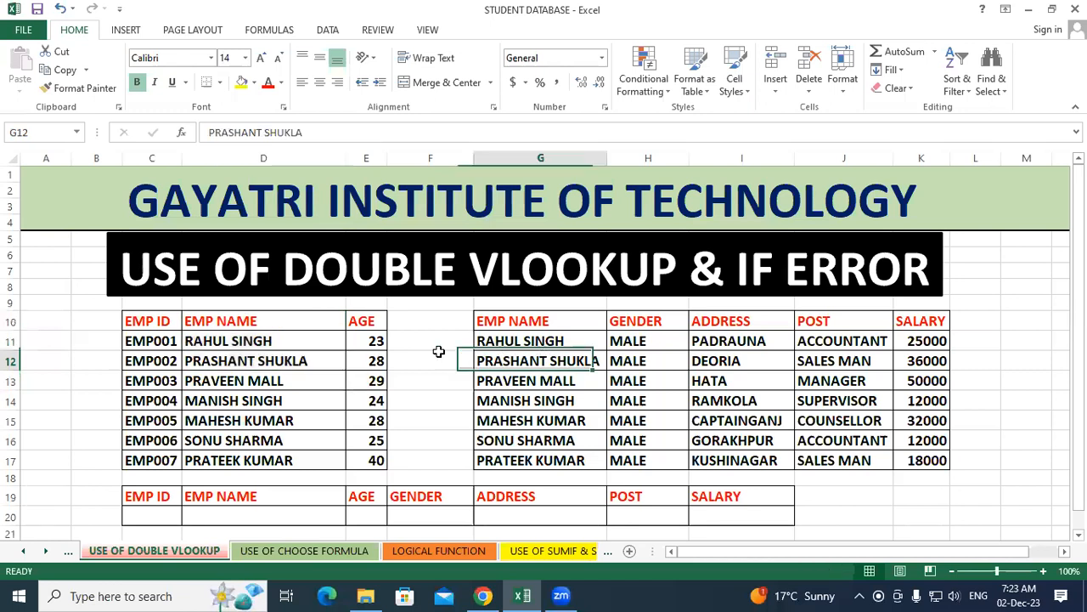
{"action": "left_click_drag", "start_coordinate": [282, 325], "coordinate": [293, 445]}
{"action": "left_click", "coordinate": [243, 381]}
{"action": "left_click", "coordinate": [564, 381]}
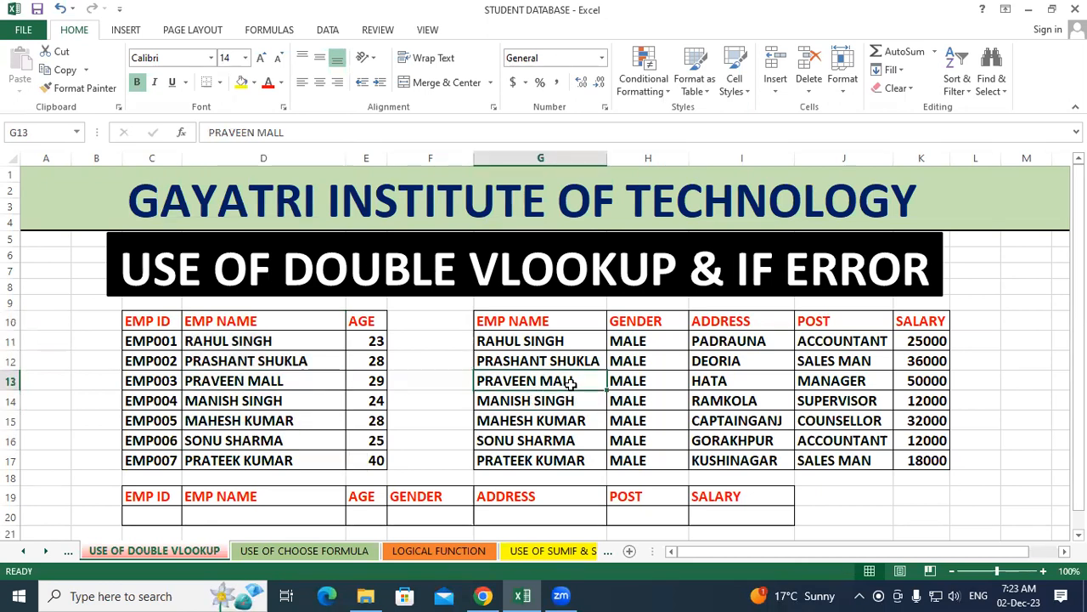
Examine the extent of both employee tables and the GENDER, ADDRESS, POST and SALARY headings of the second table
{"action": "left_click_drag", "start_coordinate": [167, 323], "coordinate": [373, 463]}
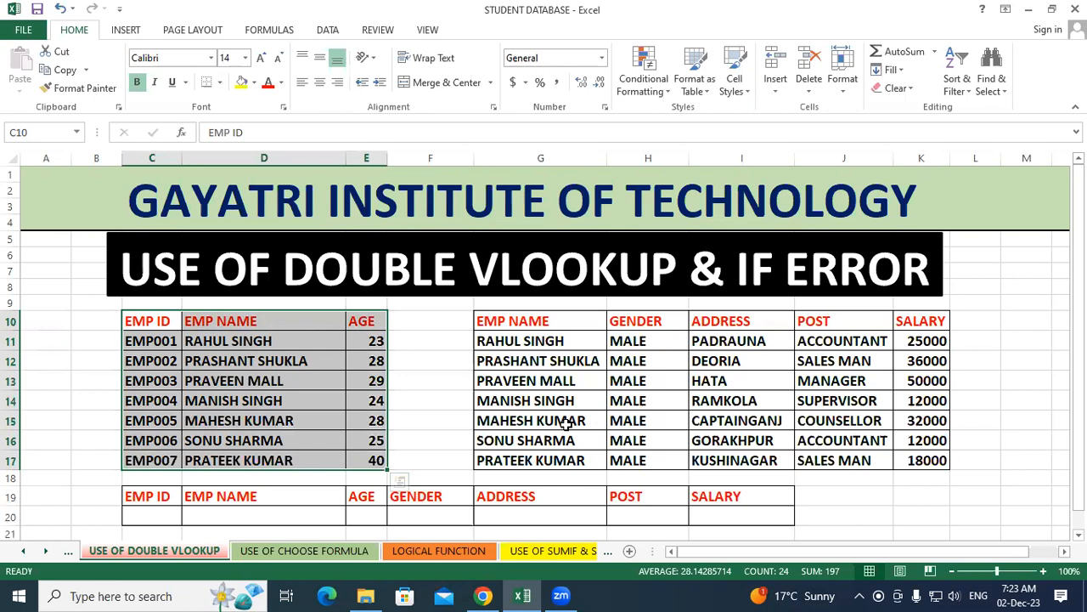
{"action": "left_click", "coordinate": [566, 423]}
{"action": "left_click_drag", "start_coordinate": [541, 322], "coordinate": [838, 454]}
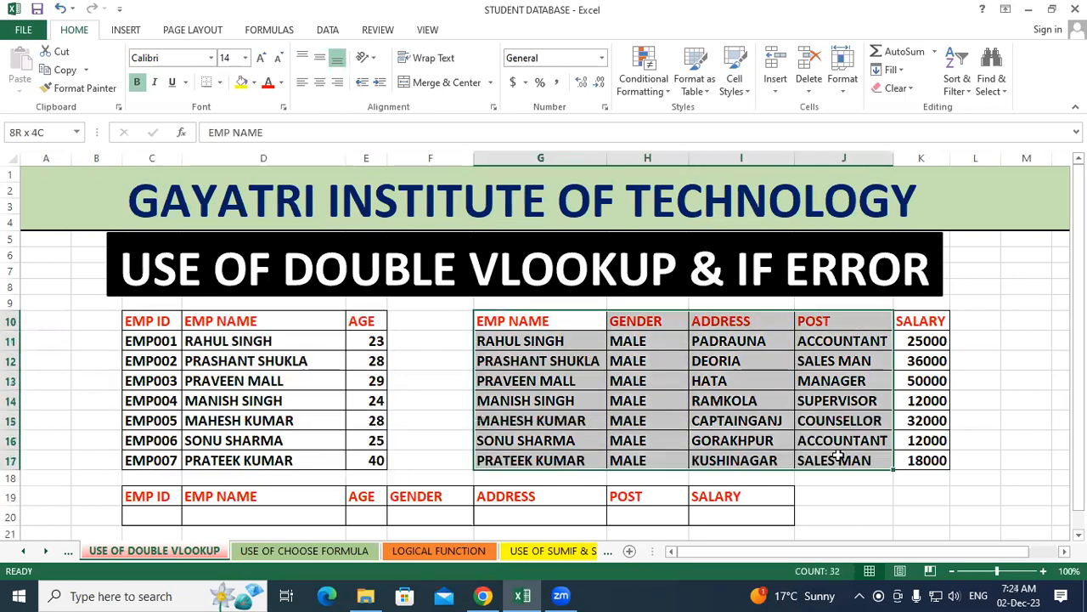
{"action": "left_click", "coordinate": [629, 323]}
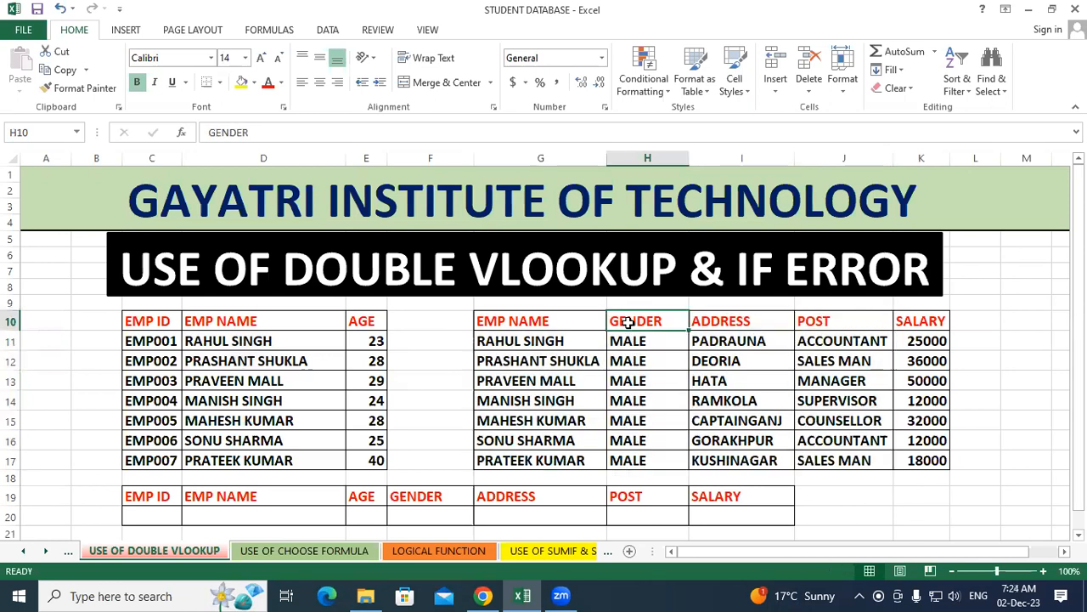
{"action": "left_click", "coordinate": [757, 321]}
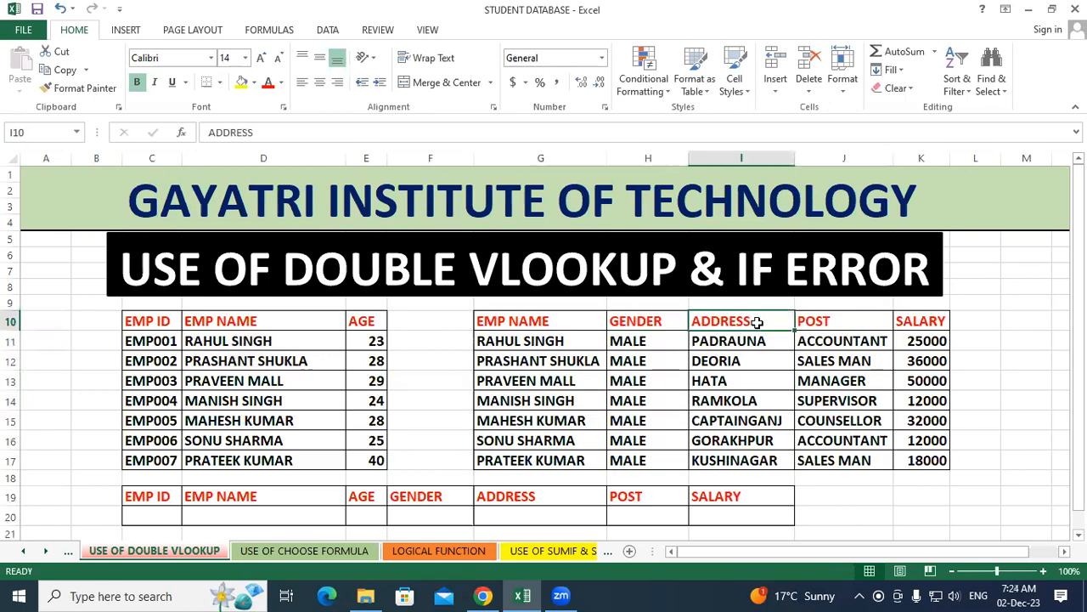
{"action": "left_click", "coordinate": [840, 321]}
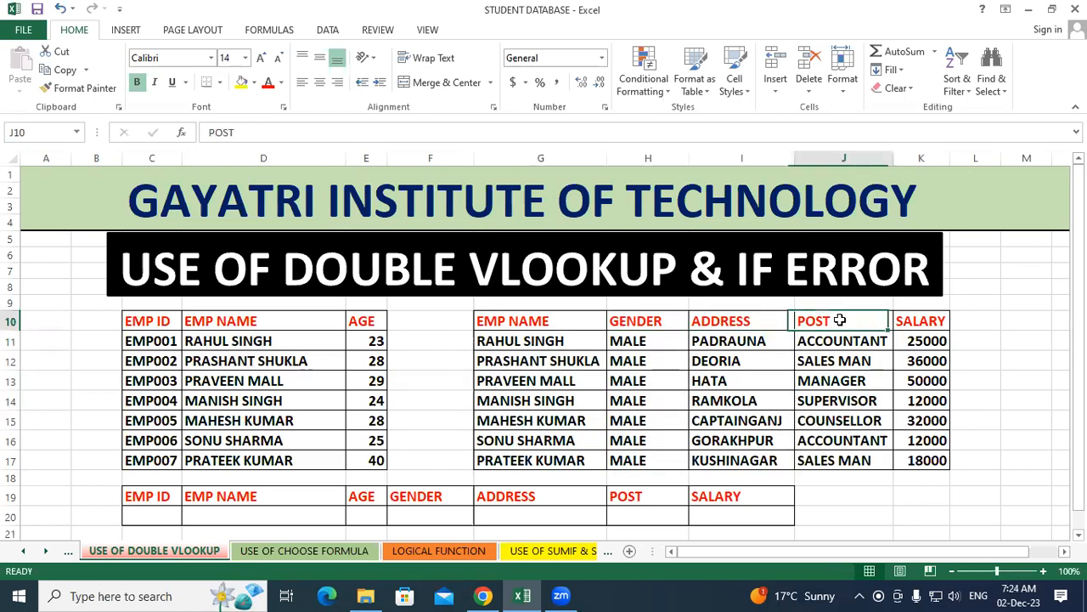
{"action": "left_click", "coordinate": [923, 321]}
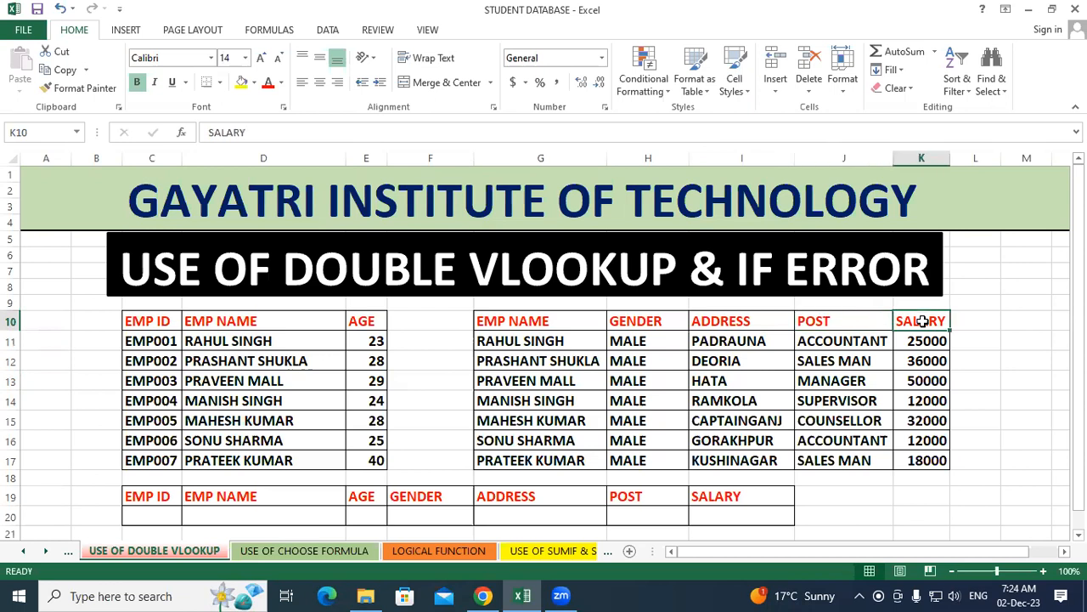
{"action": "left_click_drag", "start_coordinate": [151, 320], "coordinate": [284, 418]}
{"action": "left_click_drag", "start_coordinate": [531, 324], "coordinate": [656, 432]}
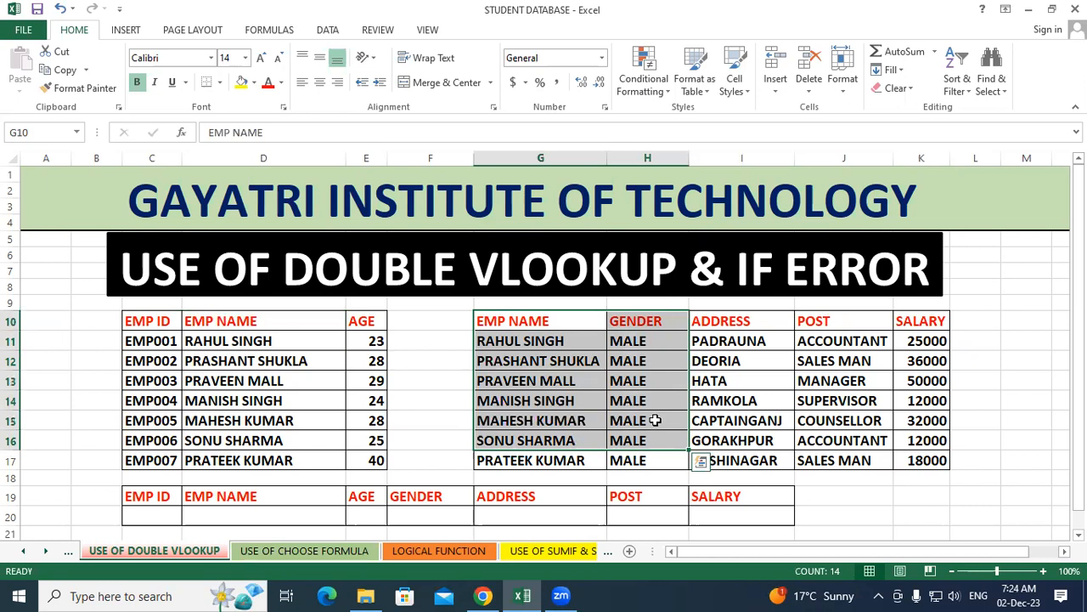
{"action": "left_click", "coordinate": [367, 382]}
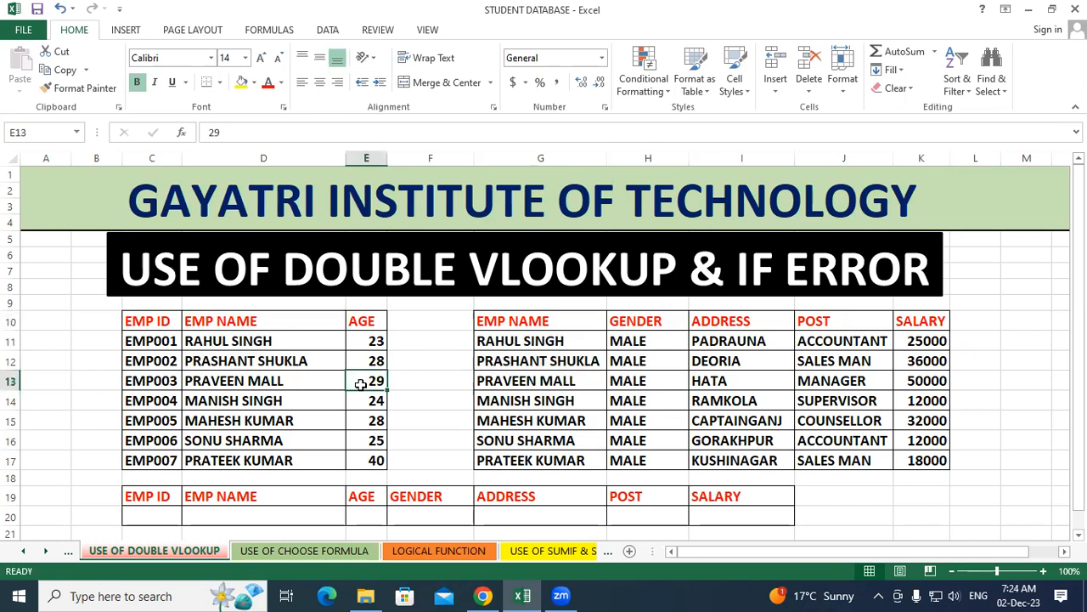
Examine the blank lookup row 20 below the tables, checking its EMP ID, EMP NAME and AGE cells
{"action": "left_click", "coordinate": [156, 460]}
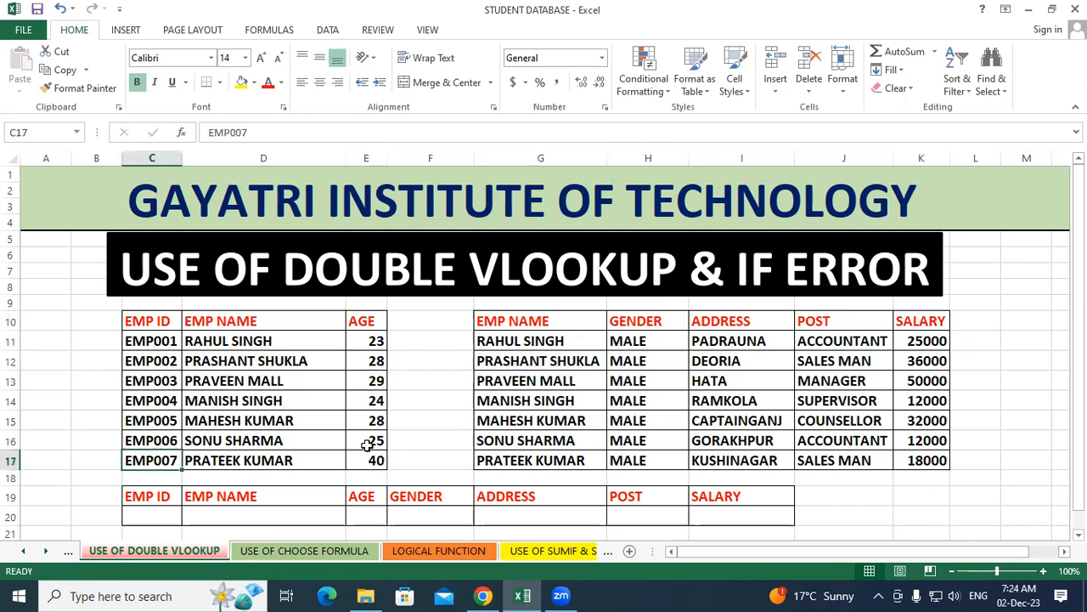
{"action": "scroll", "coordinate": [367, 444], "scroll_direction": "down", "scroll_amount": 1}
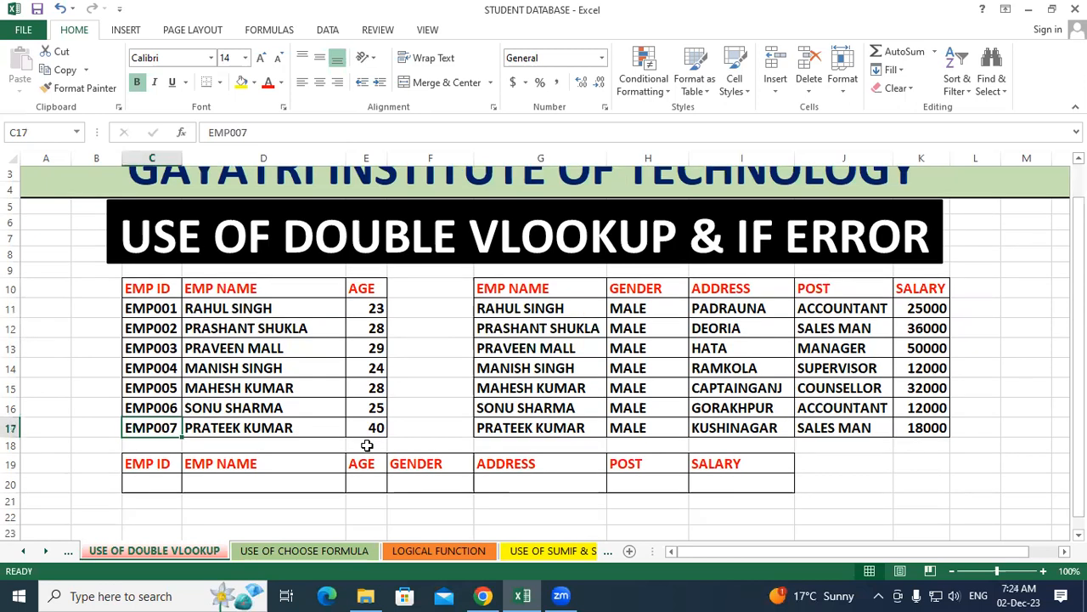
{"action": "left_click", "coordinate": [174, 469]}
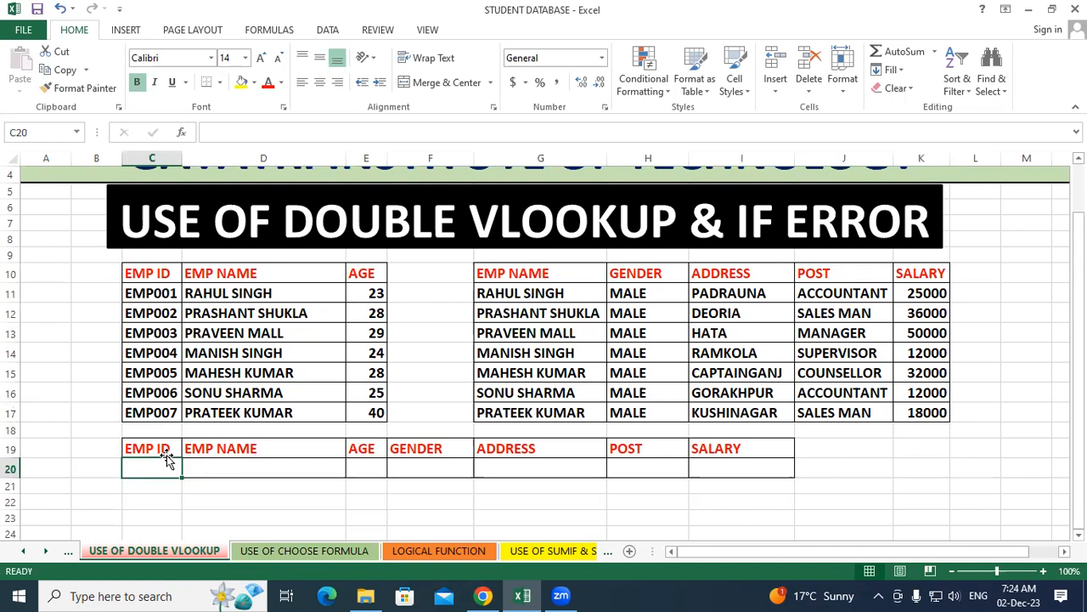
{"action": "left_click", "coordinate": [262, 460]}
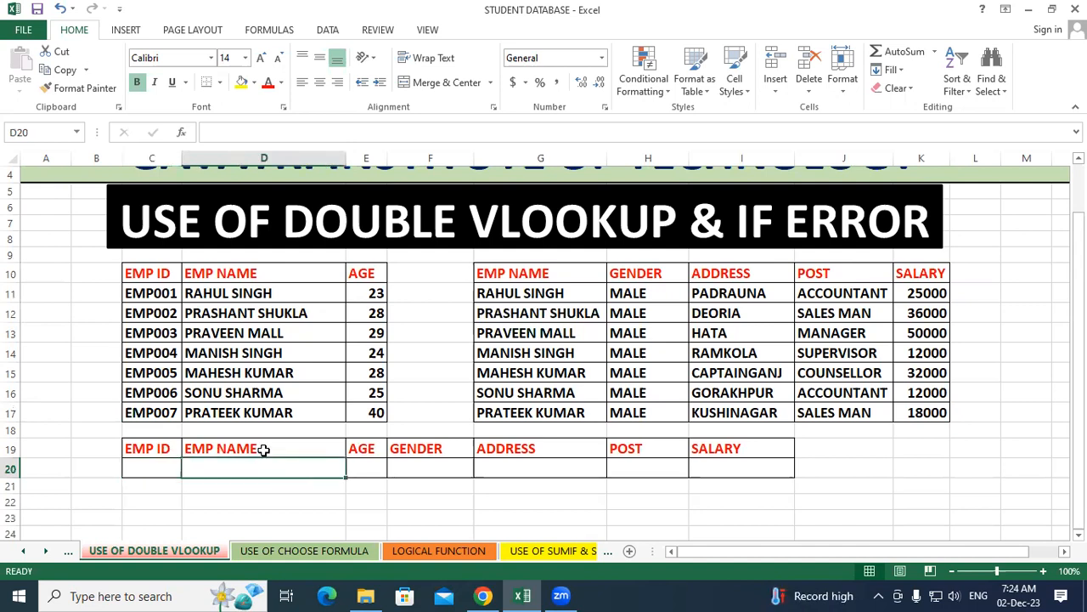
{"action": "scroll", "coordinate": [533, 360], "scroll_direction": "up", "scroll_amount": 1}
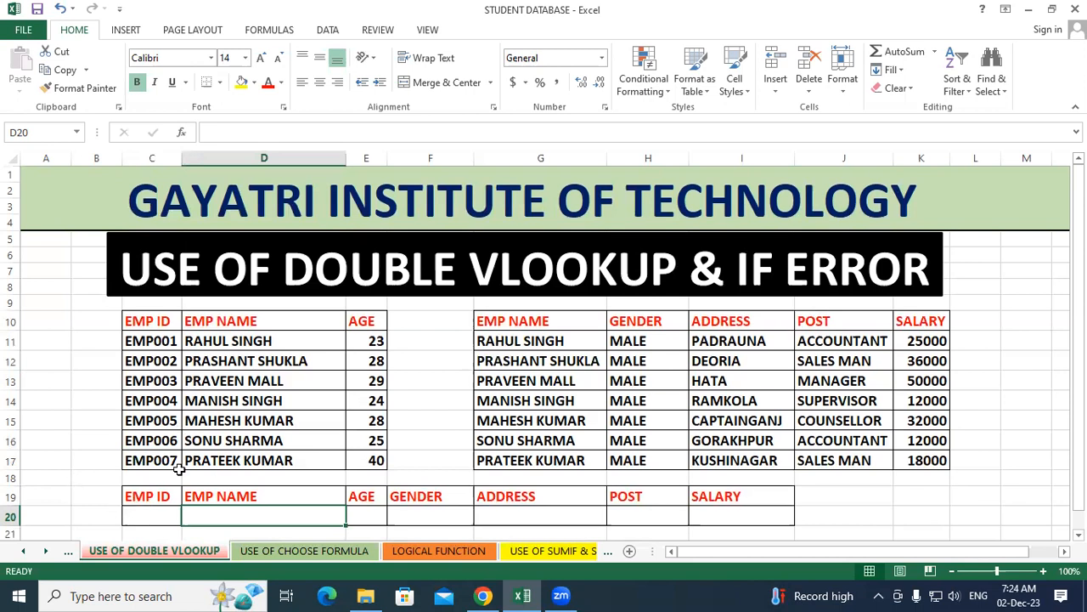
{"action": "left_click", "coordinate": [148, 518]}
{"action": "left_click", "coordinate": [256, 514]}
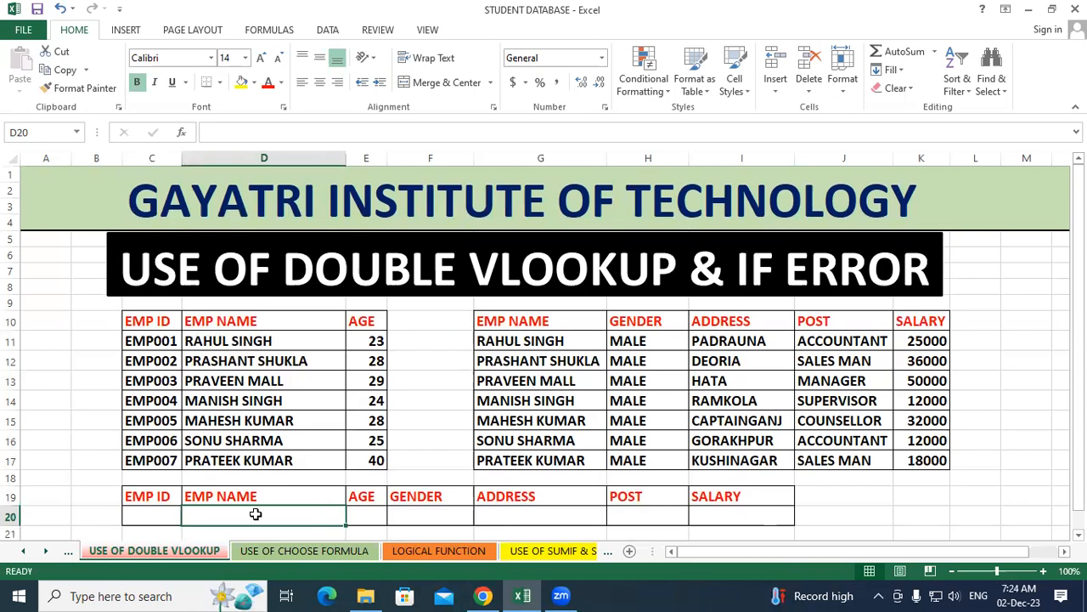
{"action": "left_click", "coordinate": [377, 512]}
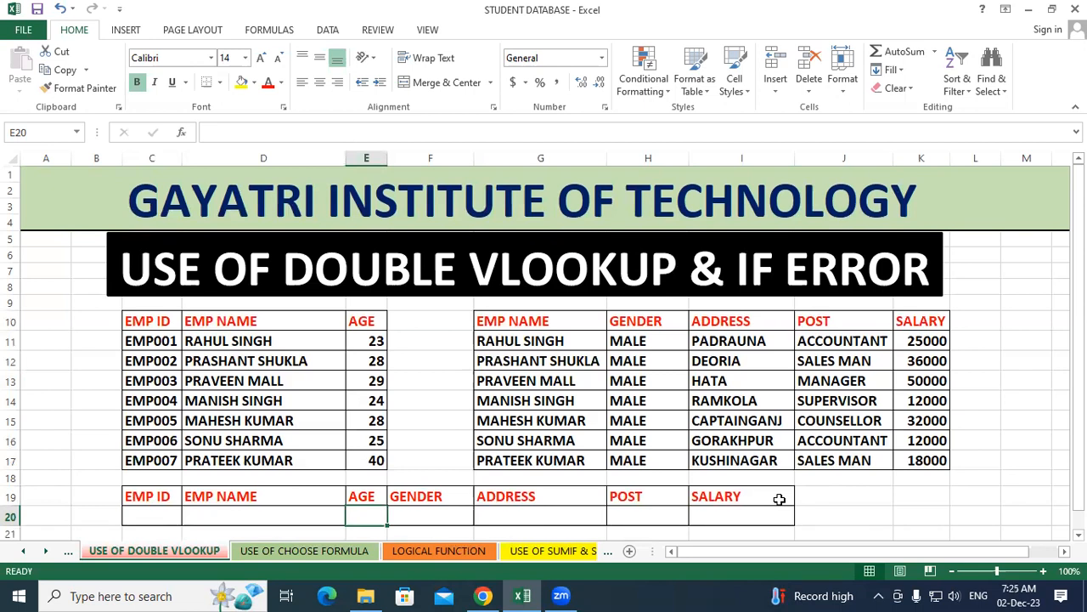
Copy the second employee's ID from C12 into the EMP ID cell C20 of the lookup row
{"action": "left_click", "coordinate": [194, 394]}
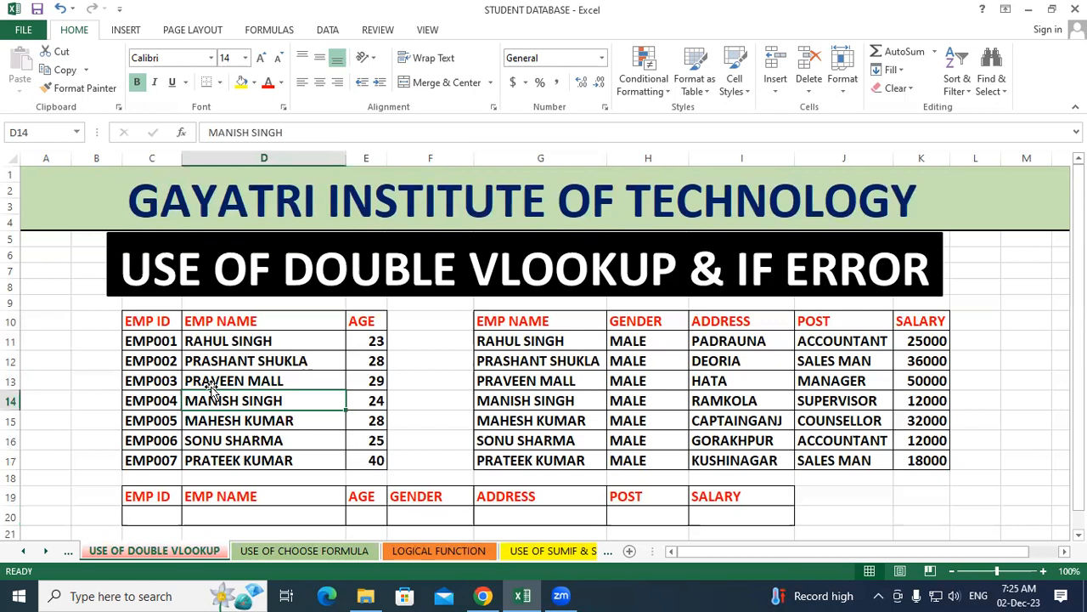
{"action": "left_click", "coordinate": [152, 363]}
{"action": "right_click", "coordinate": [152, 362]}
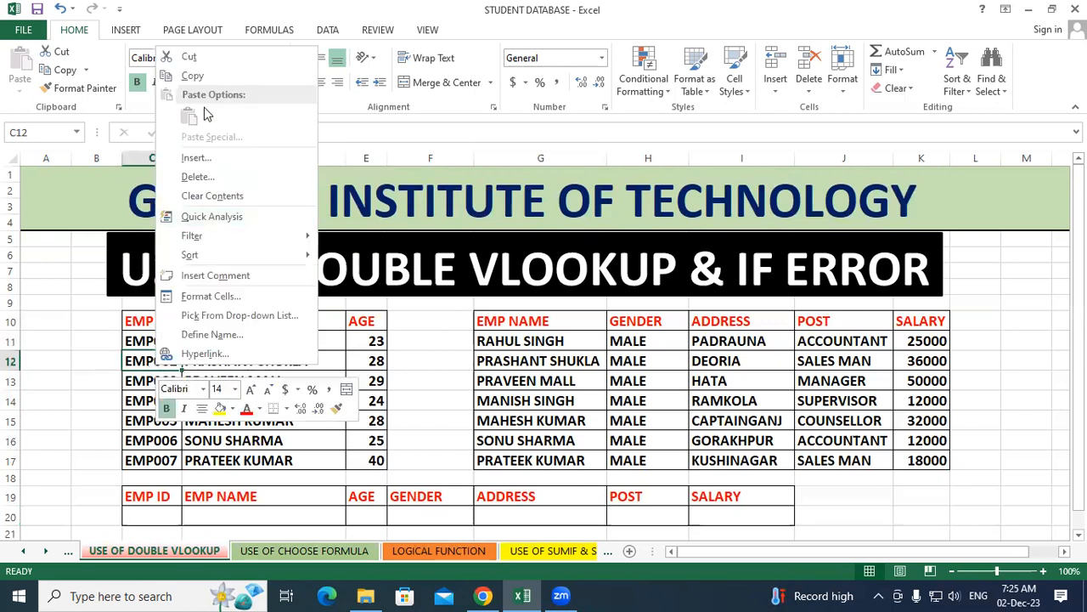
{"action": "left_click", "coordinate": [202, 78]}
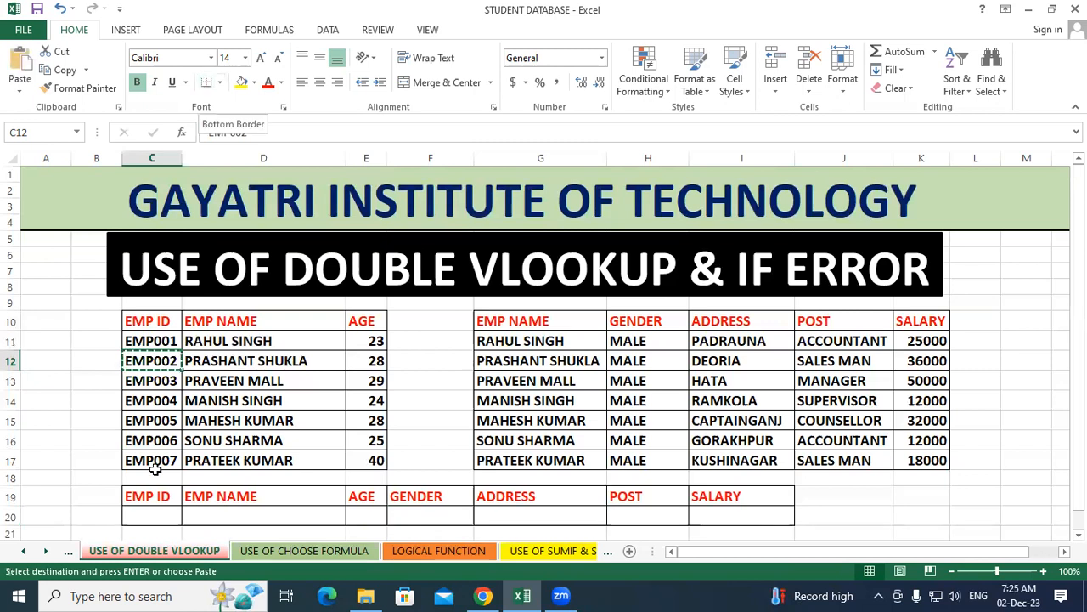
{"action": "left_click", "coordinate": [150, 516]}
{"action": "right_click", "coordinate": [150, 517]}
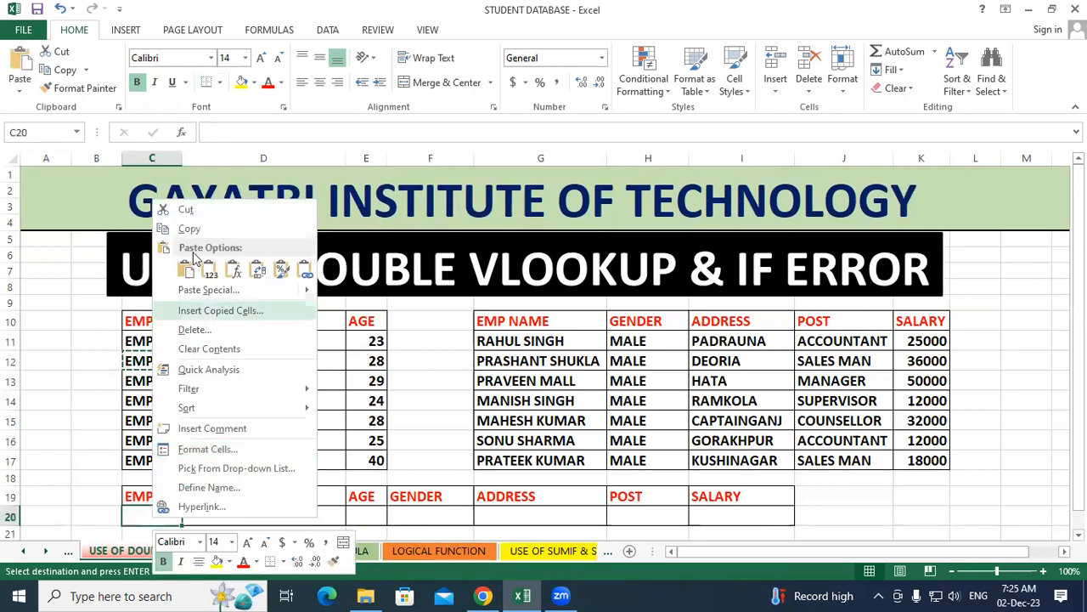
{"action": "left_click", "coordinate": [187, 269]}
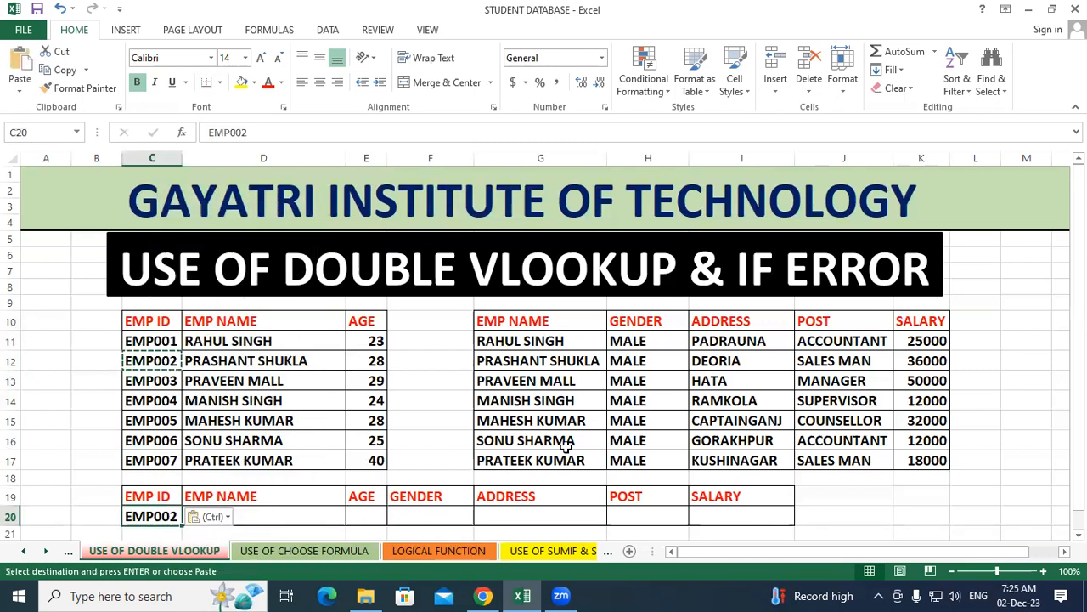
Examine the blank EMP NAME and ADDRESS cells in row 20 against the second employee's entries and the first table C10:E17
{"action": "left_click", "coordinate": [966, 510]}
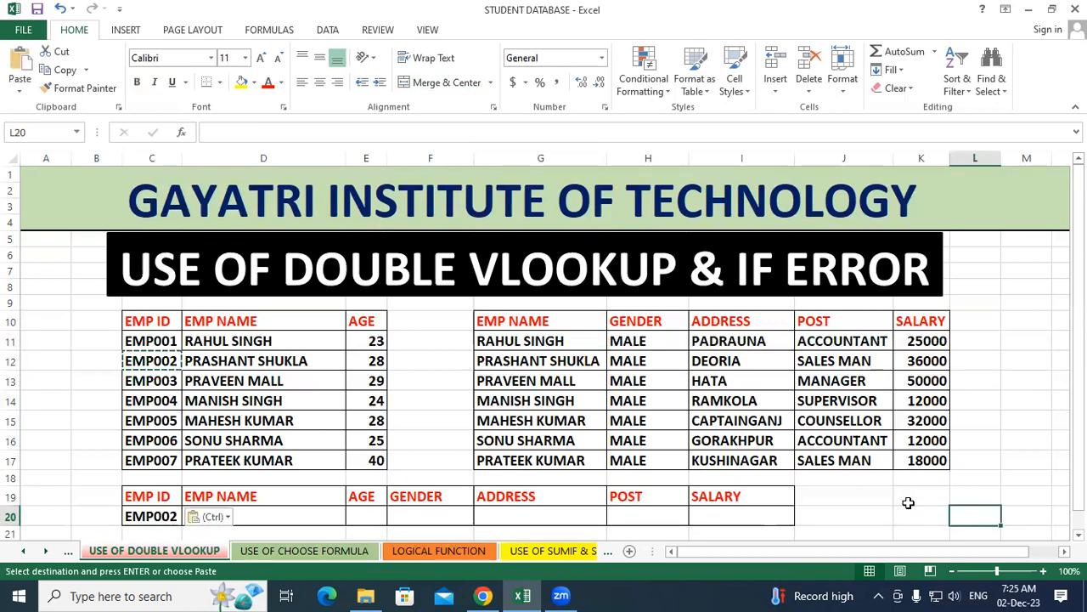
{"action": "left_click", "coordinate": [905, 498]}
{"action": "left_click", "coordinate": [505, 514]}
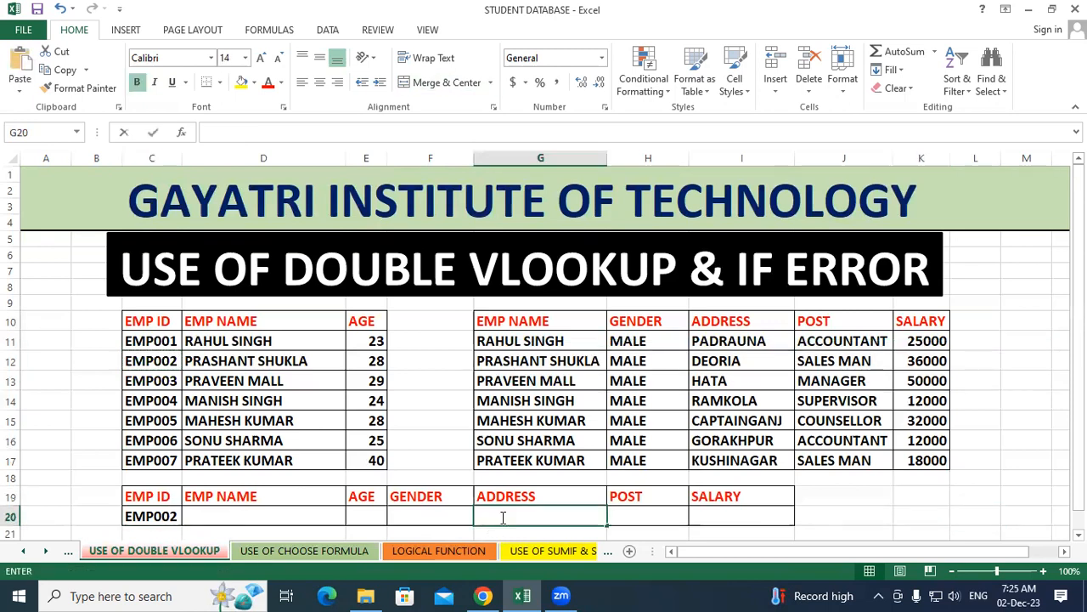
{"action": "left_click", "coordinate": [270, 514]}
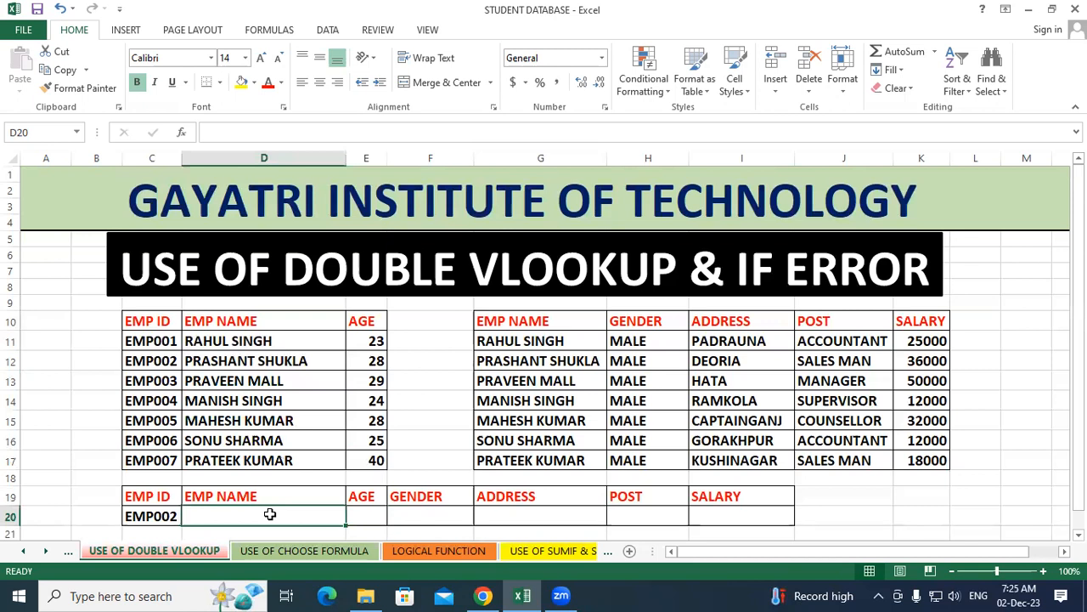
{"action": "left_click", "coordinate": [237, 362]}
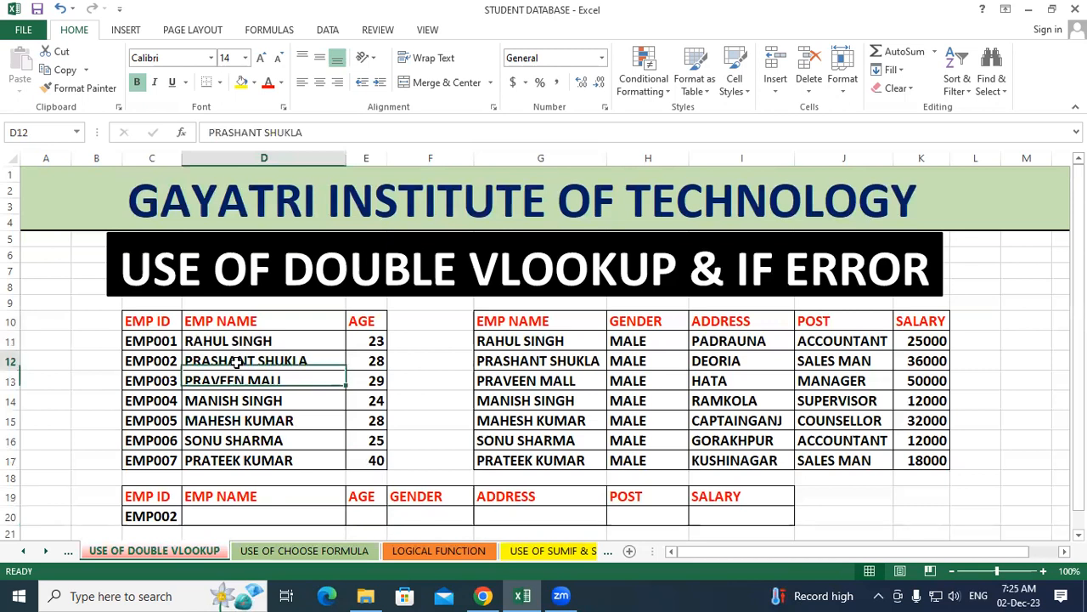
{"action": "left_click", "coordinate": [659, 356]}
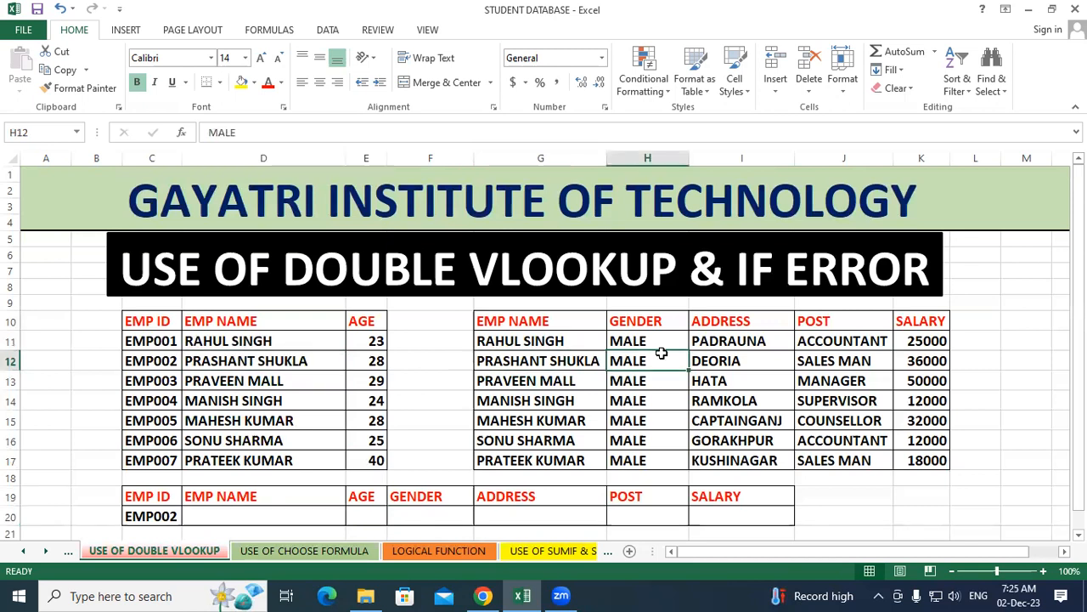
{"action": "left_click_drag", "start_coordinate": [153, 321], "coordinate": [349, 464]}
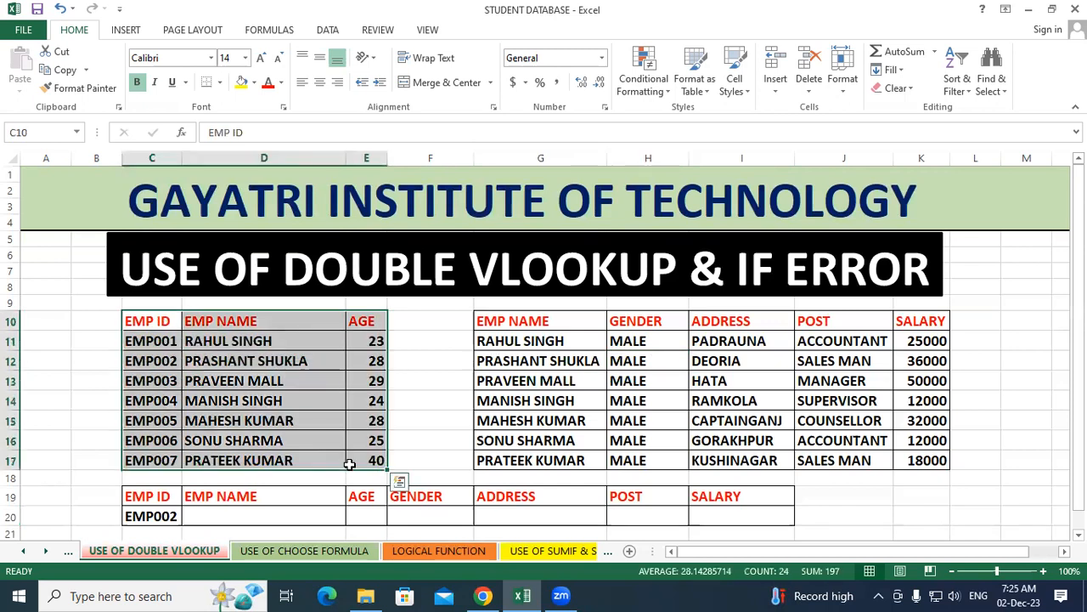
{"action": "left_click", "coordinate": [520, 425]}
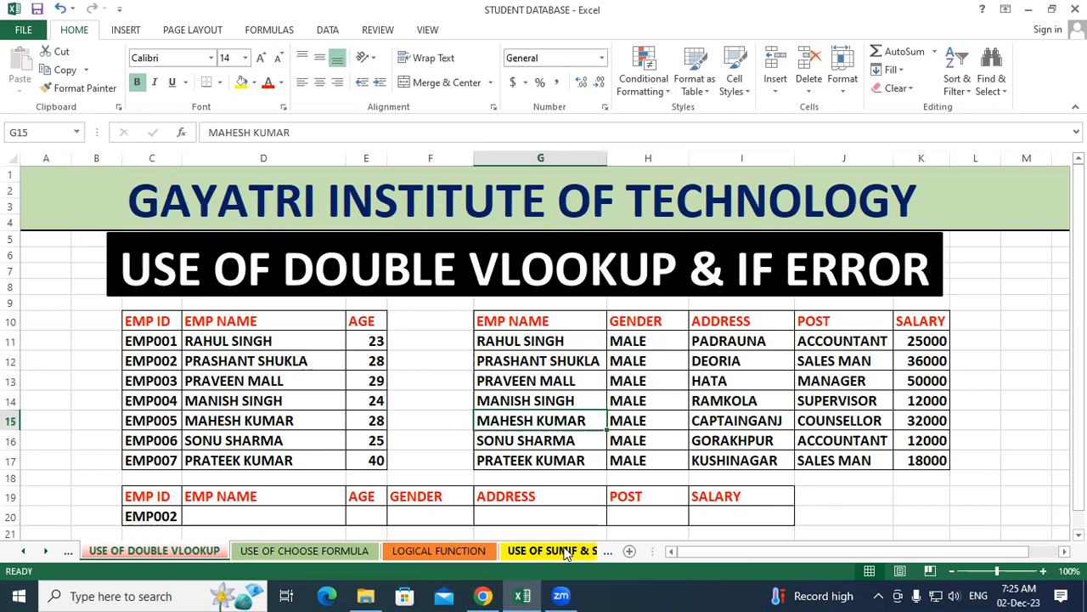
Enter =VLOOKUP(C20,C10:E17,2,0) in the EMP NAME cell D20 to retrieve the employee's name from the first table
{"action": "left_click", "coordinate": [232, 516]}
{"action": "type", "text": "="}
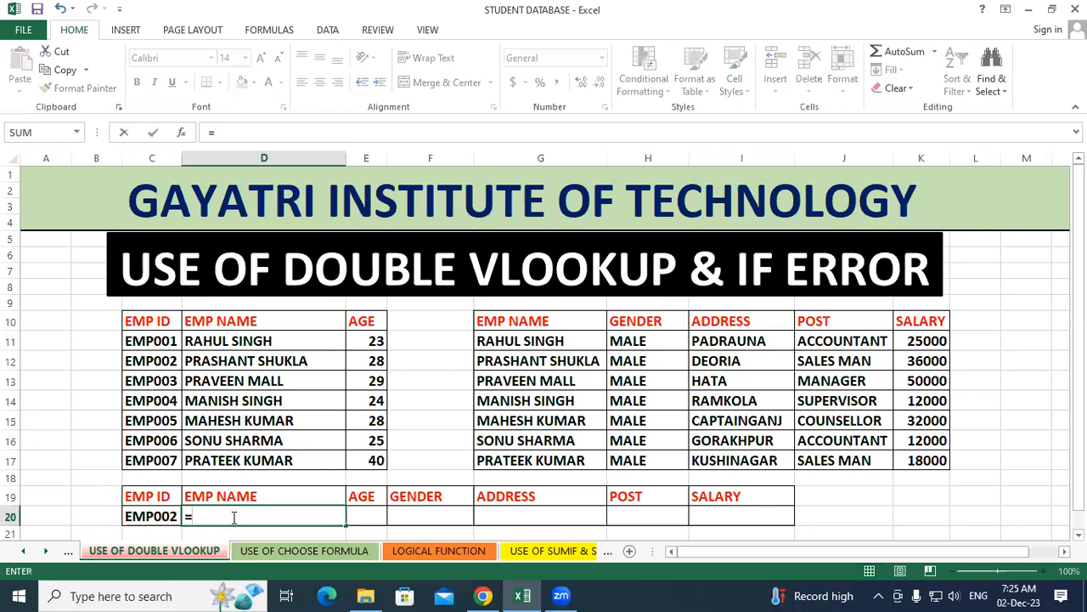
{"action": "type", "text": "vlo"}
{"action": "key", "text": "Tab"}
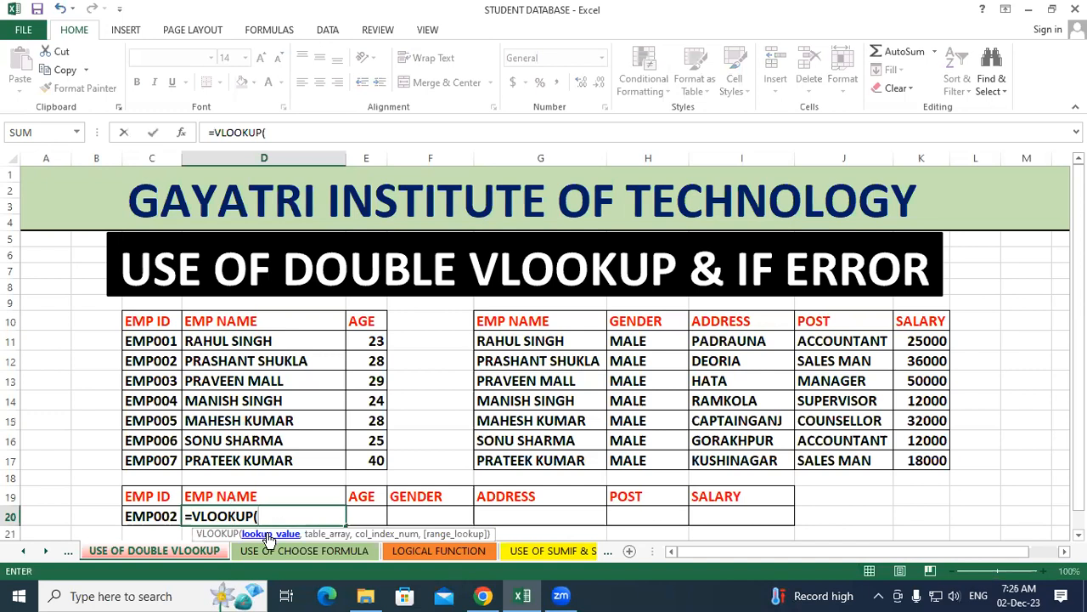
{"action": "left_click", "coordinate": [156, 517]}
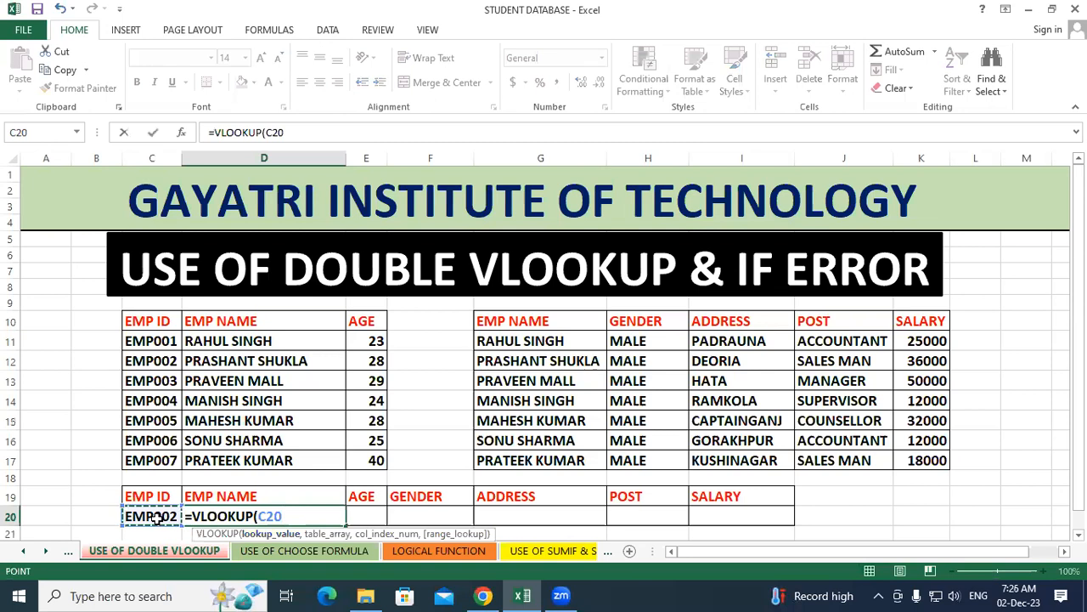
{"action": "type", "text": ","}
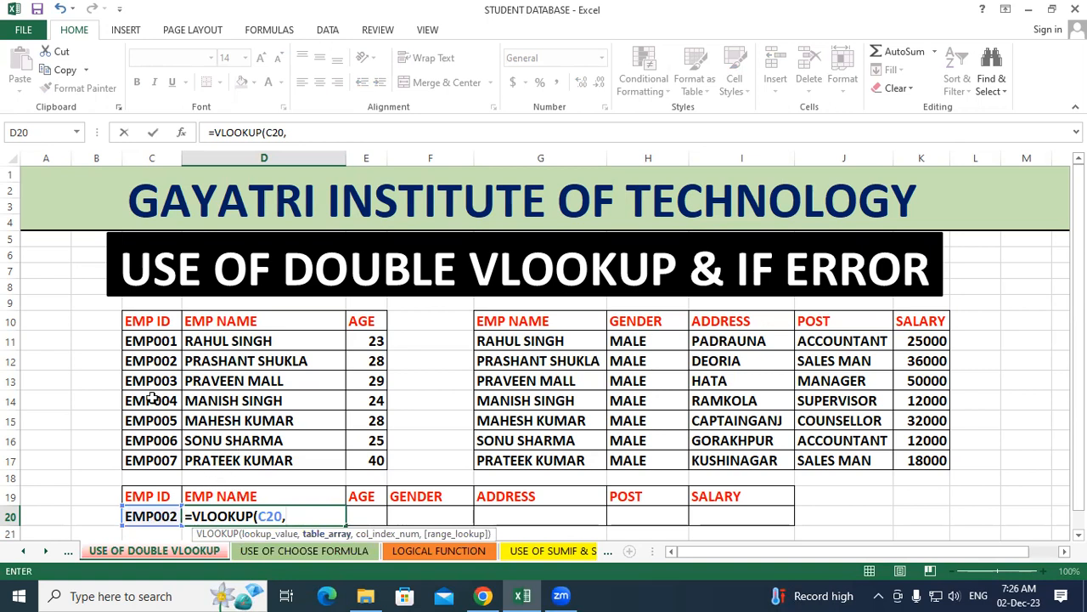
{"action": "left_click_drag", "start_coordinate": [136, 320], "coordinate": [365, 463]}
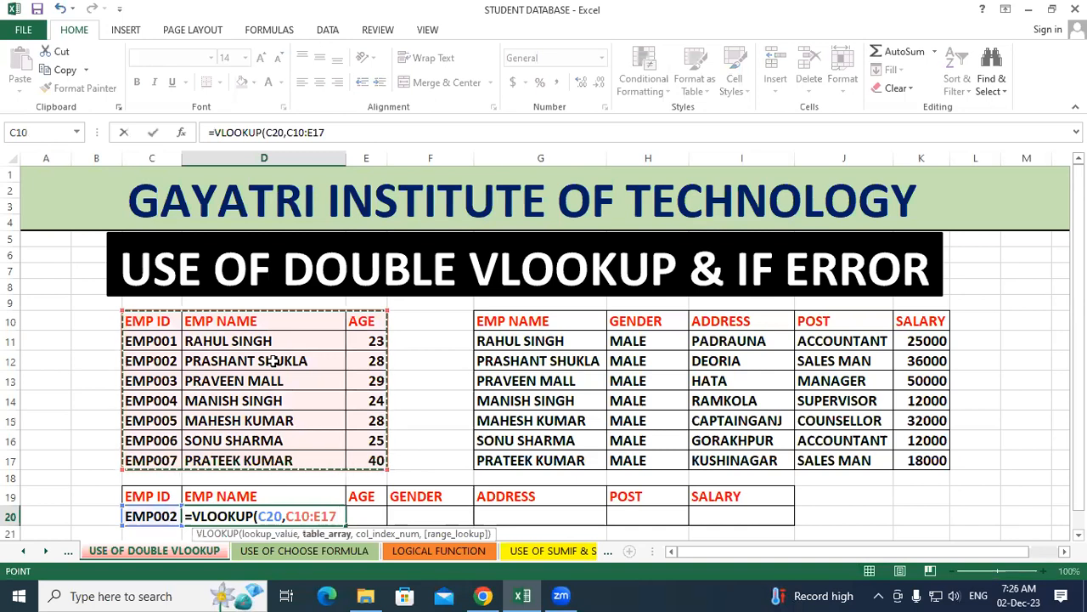
{"action": "type", "text": ","}
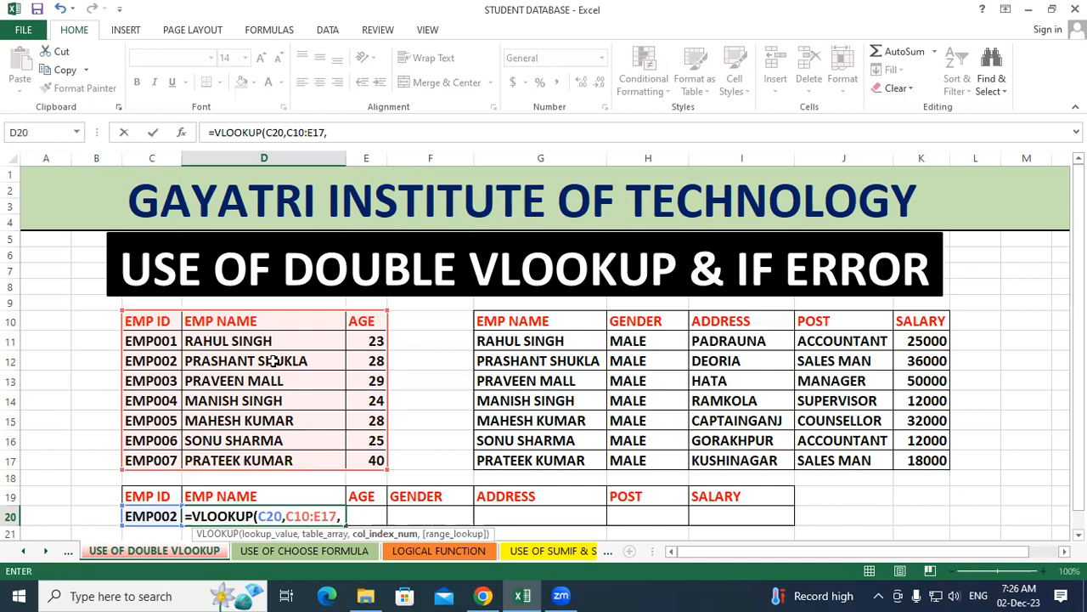
{"action": "type", "text": "2,0"}
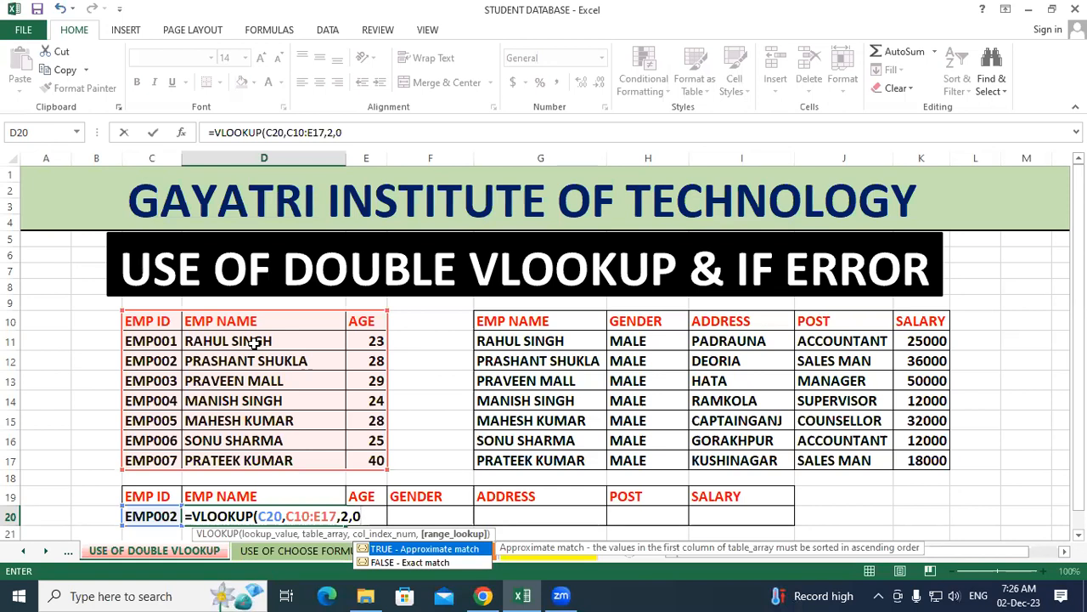
{"action": "type", "text": ")"}
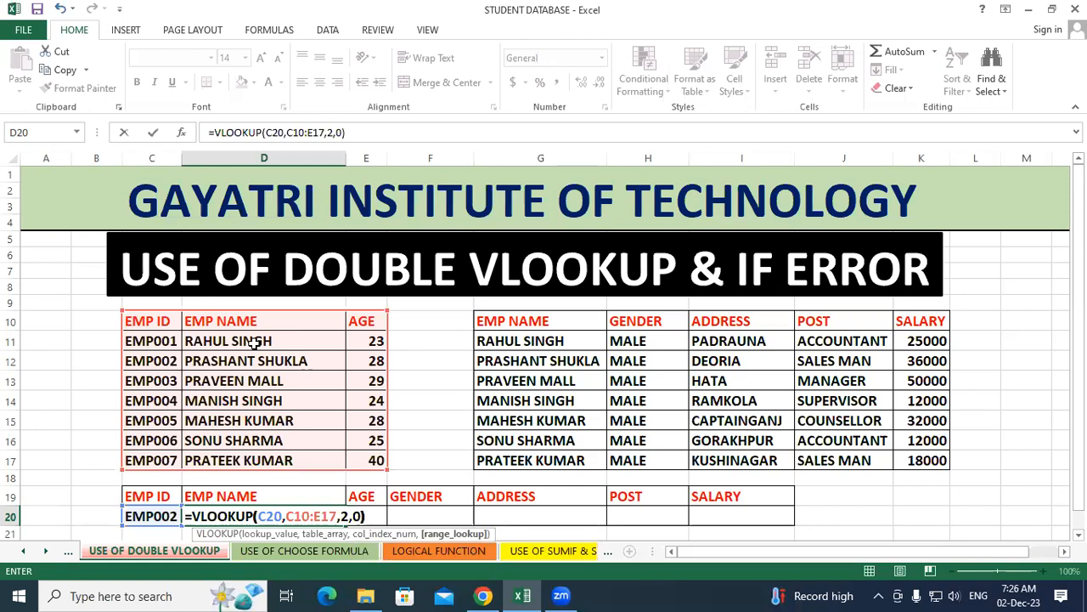
{"action": "key", "text": "Return"}
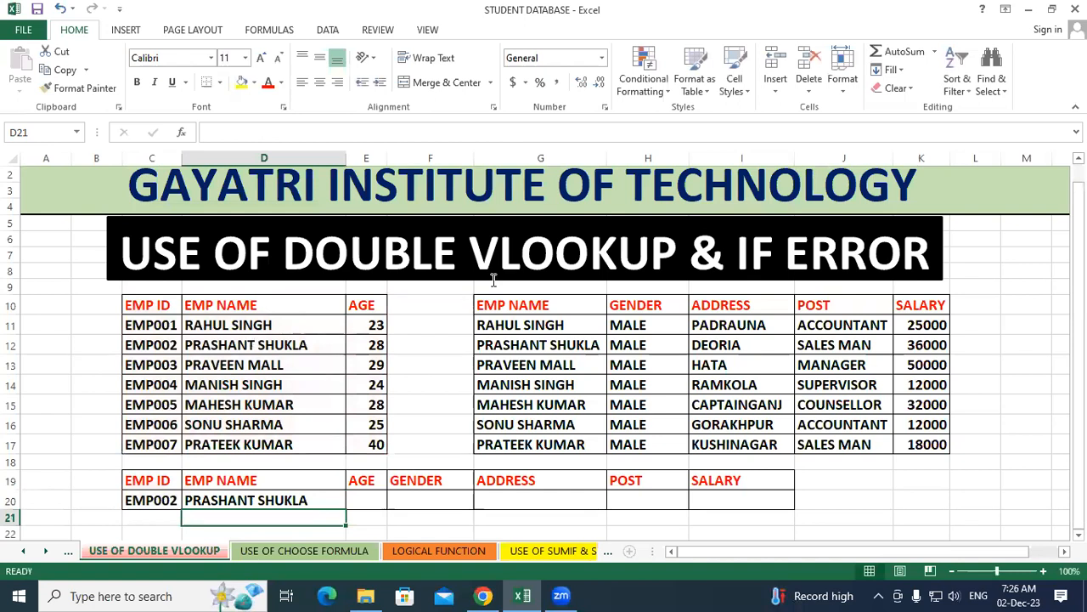
Check the lookup ID in C20 and name formula in D20, and compare the blank AGE cell E20 with source cell E12
{"action": "left_click", "coordinate": [380, 477]}
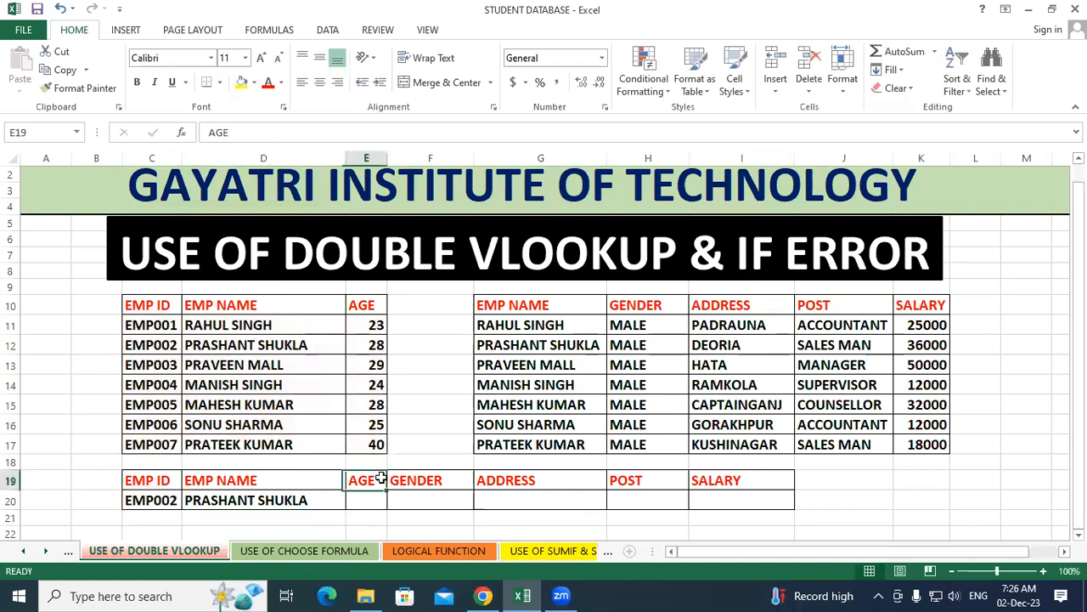
{"action": "left_click", "coordinate": [170, 501]}
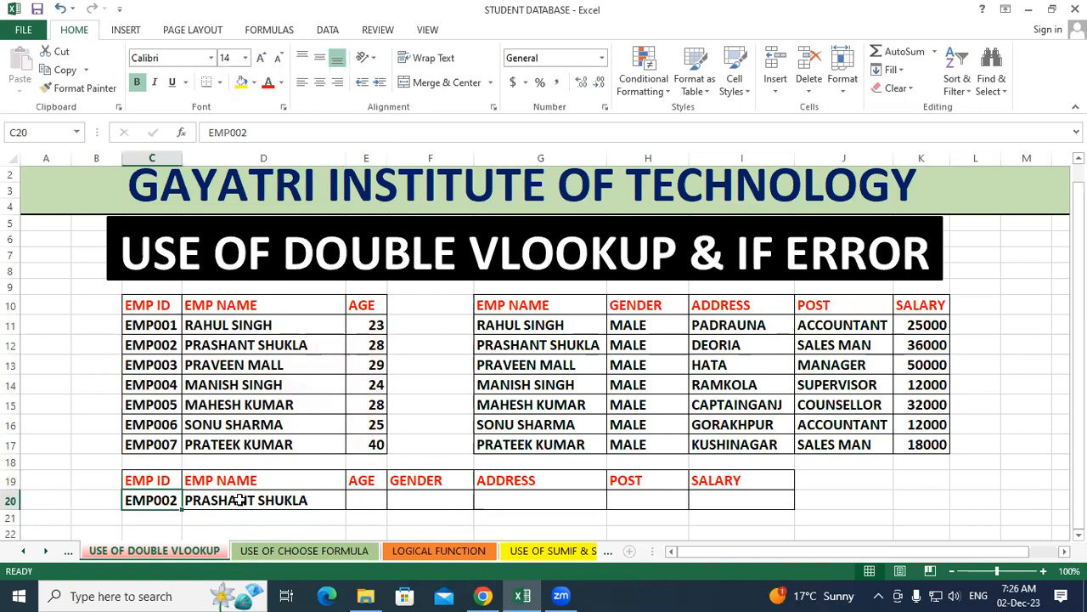
{"action": "left_click", "coordinate": [241, 500]}
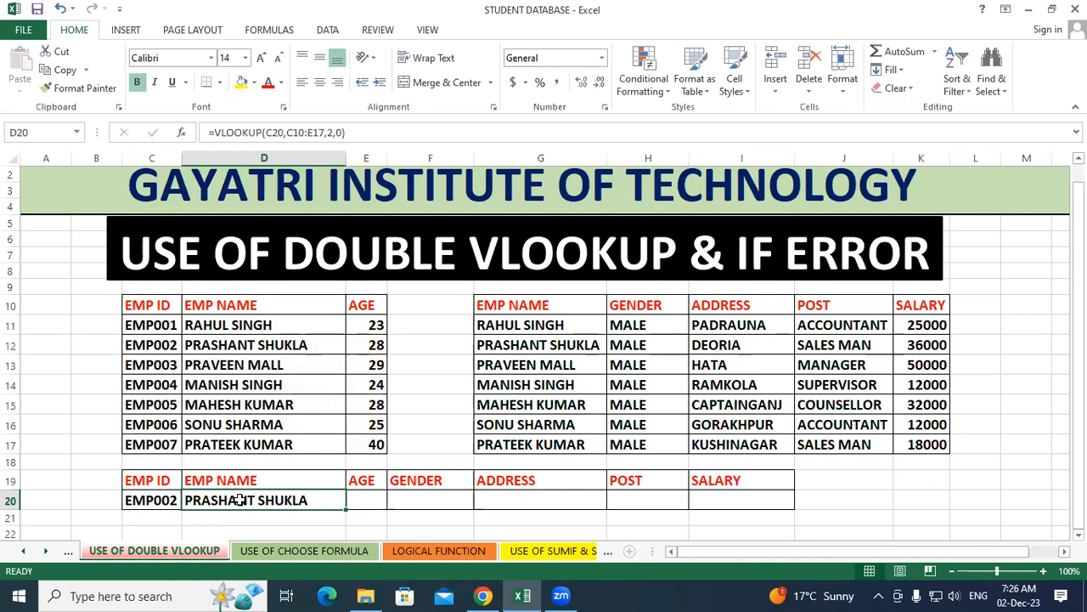
{"action": "left_click", "coordinate": [528, 503]}
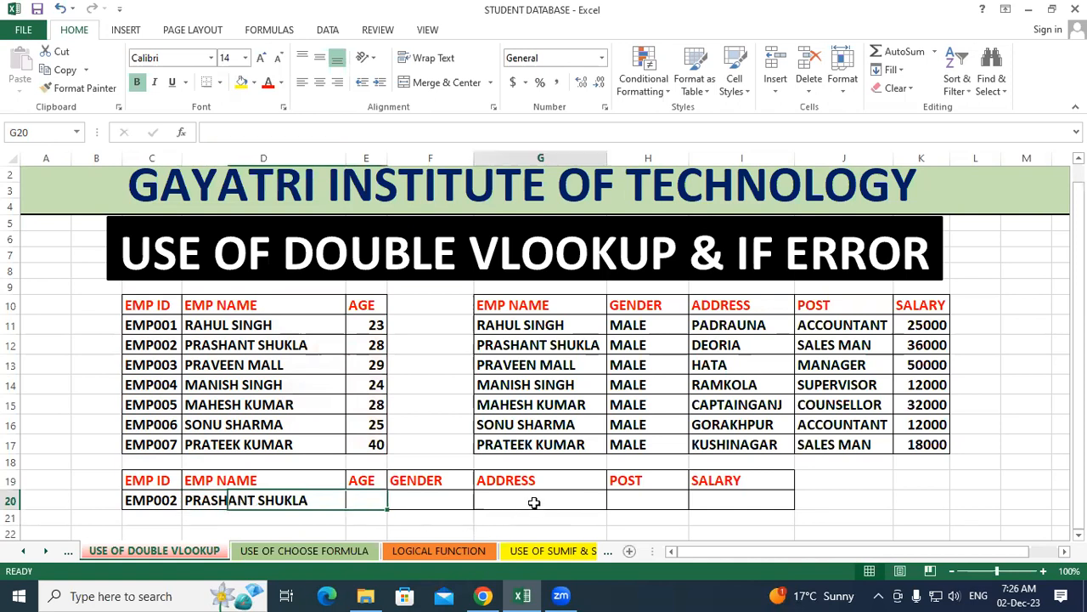
{"action": "left_click", "coordinate": [371, 500]}
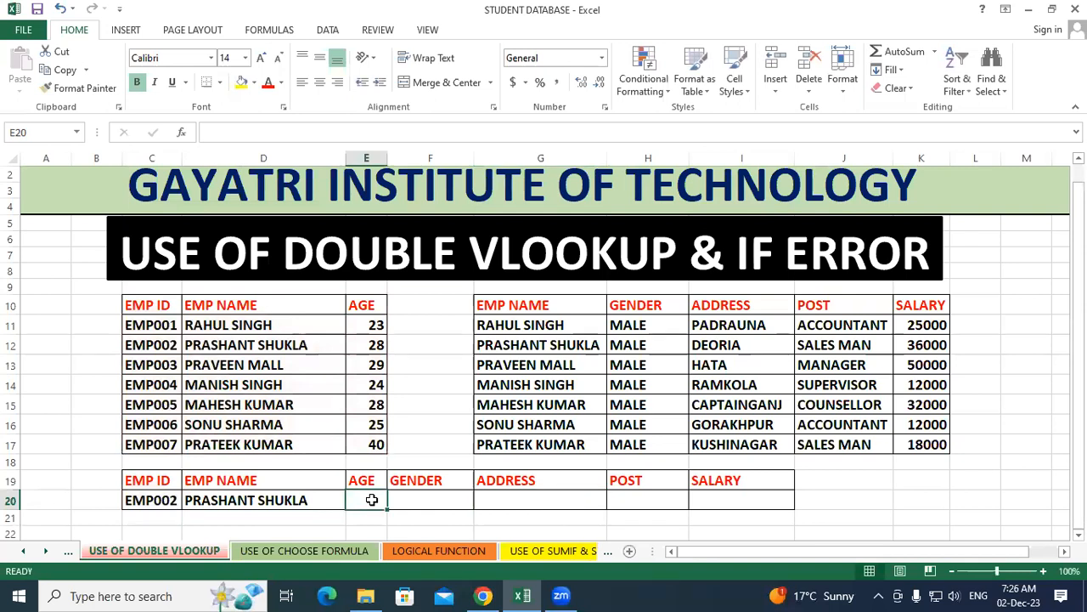
{"action": "left_click", "coordinate": [365, 346]}
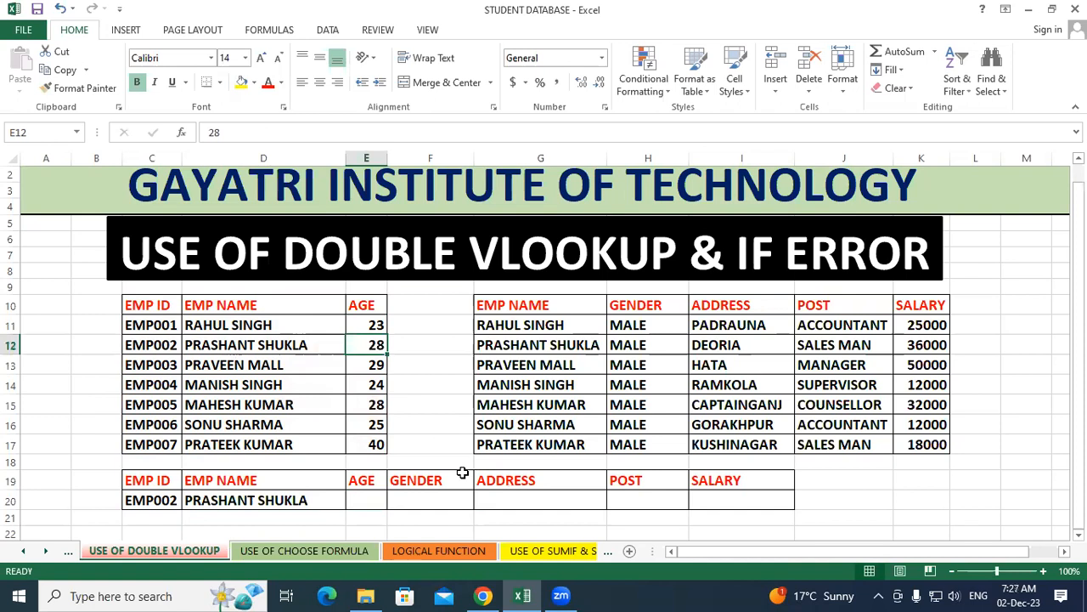
Enter =VLOOKUP(C20,C10:E17,3,0) in the AGE cell E20 to retrieve the employee's age from the first table
{"action": "left_click", "coordinate": [364, 498]}
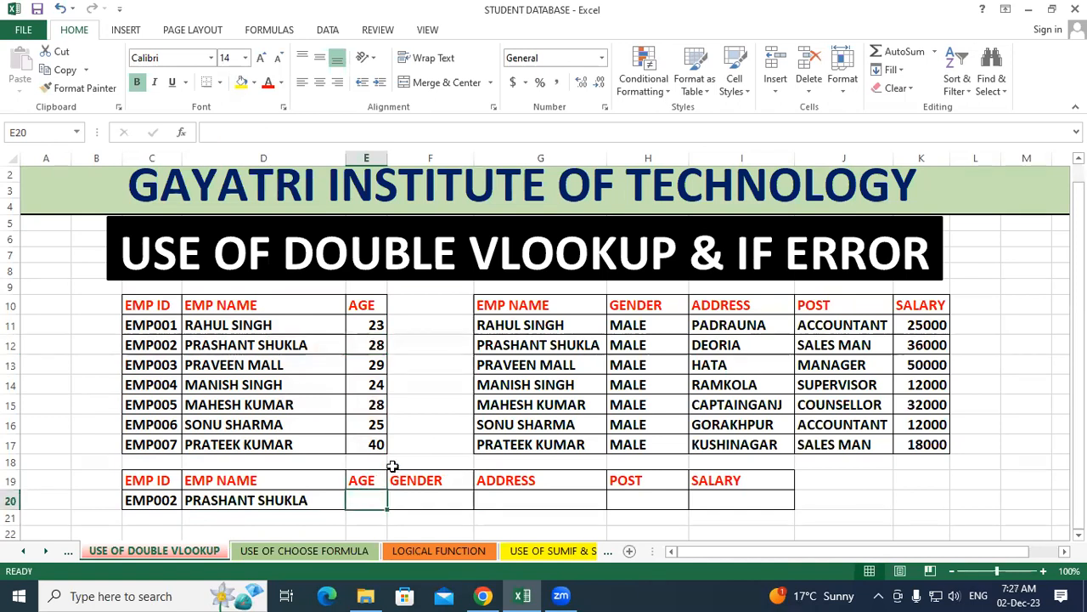
{"action": "scroll", "coordinate": [392, 466], "scroll_direction": "up", "scroll_amount": 1}
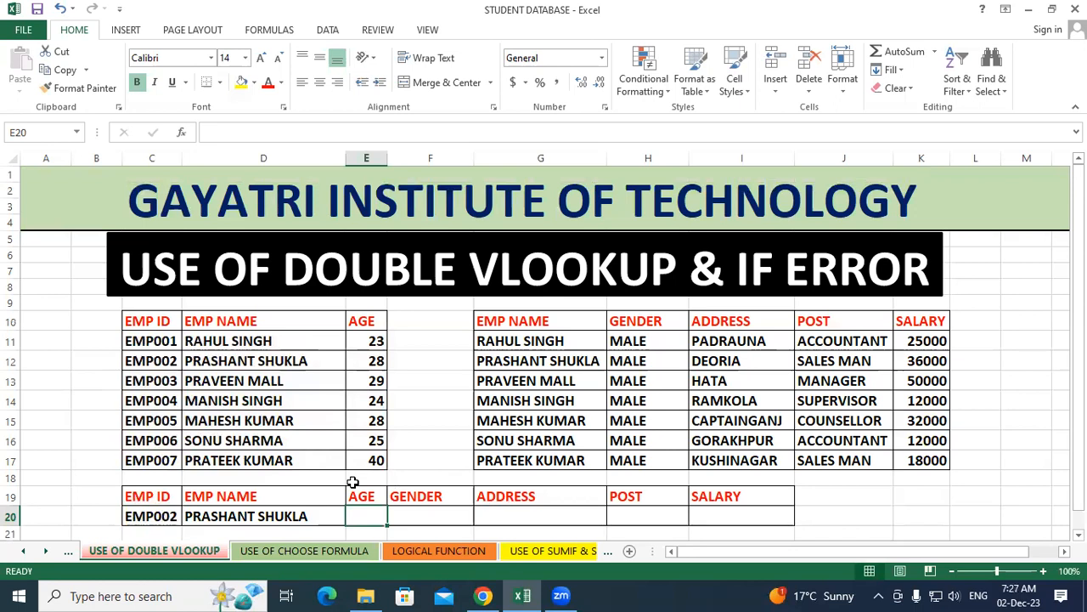
{"action": "type", "text": "=v"}
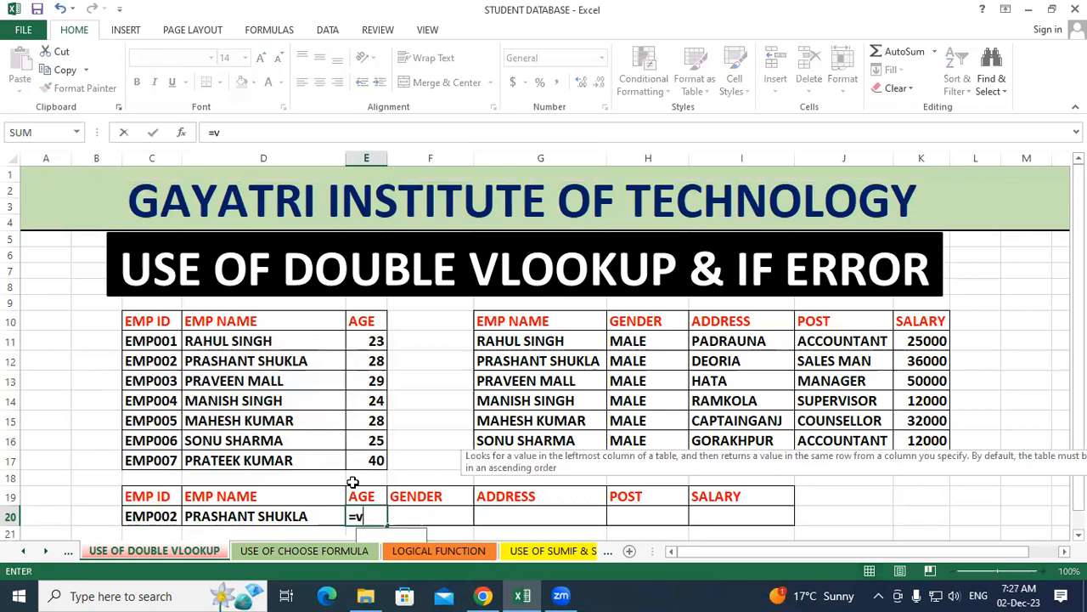
{"action": "key", "text": "Tab"}
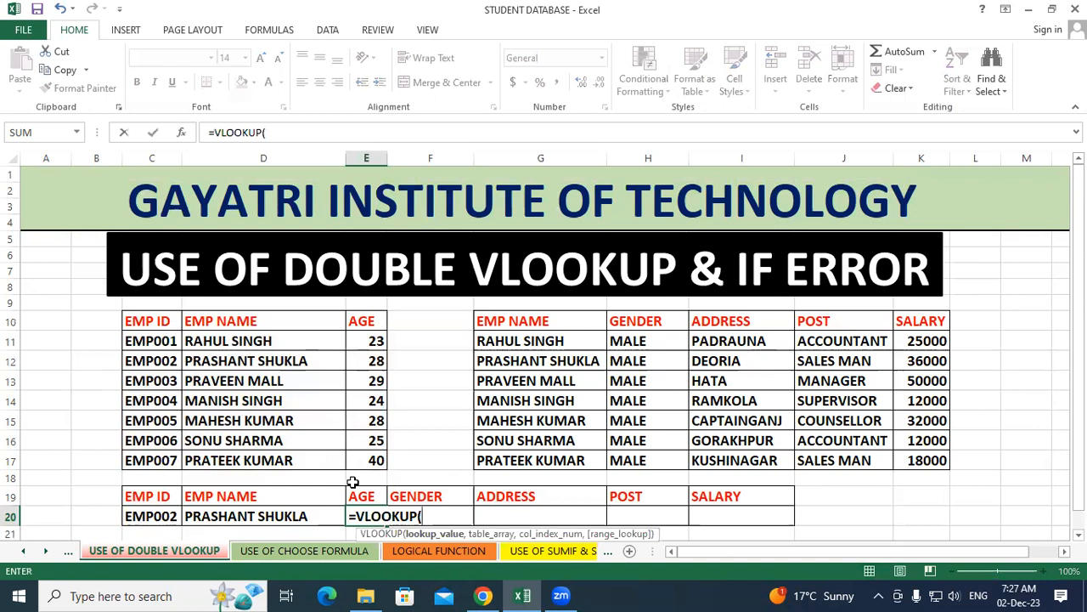
{"action": "left_click", "coordinate": [164, 516]}
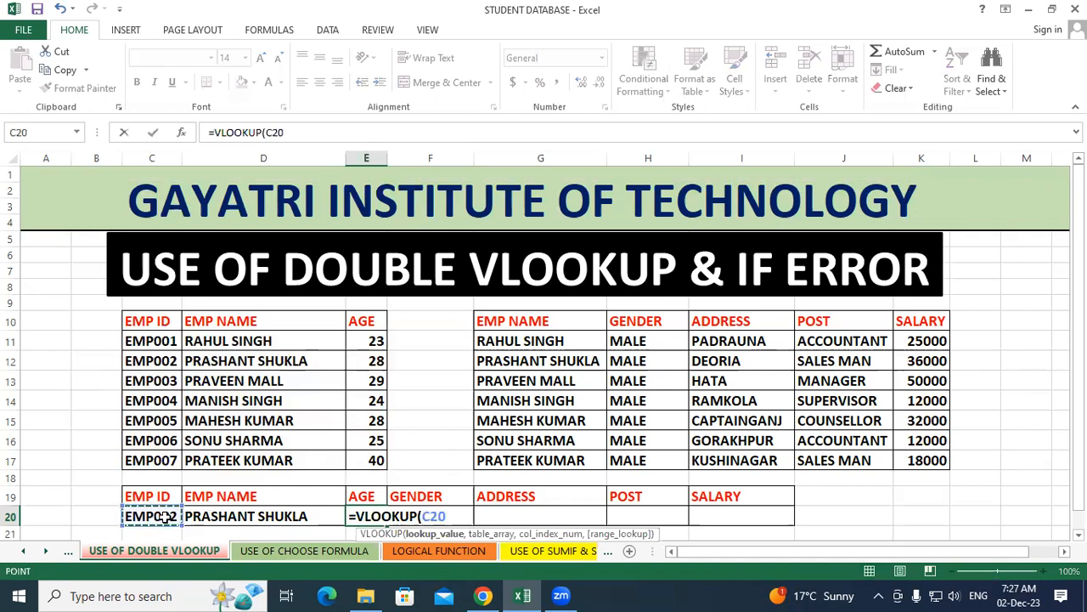
{"action": "type", "text": ","}
{"action": "left_click_drag", "start_coordinate": [136, 319], "coordinate": [372, 463]}
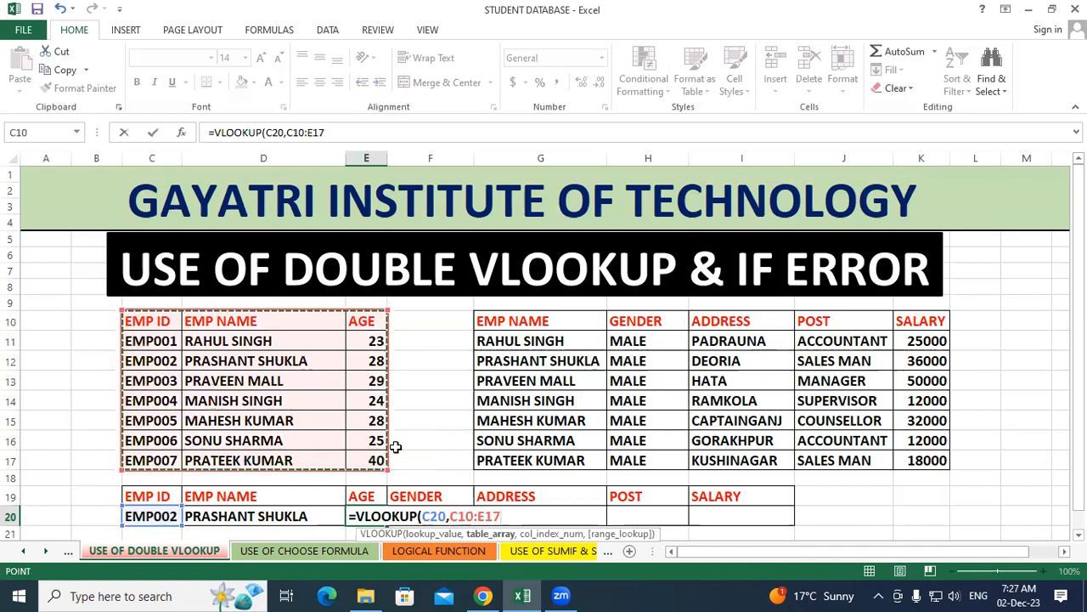
{"action": "type", "text": ","}
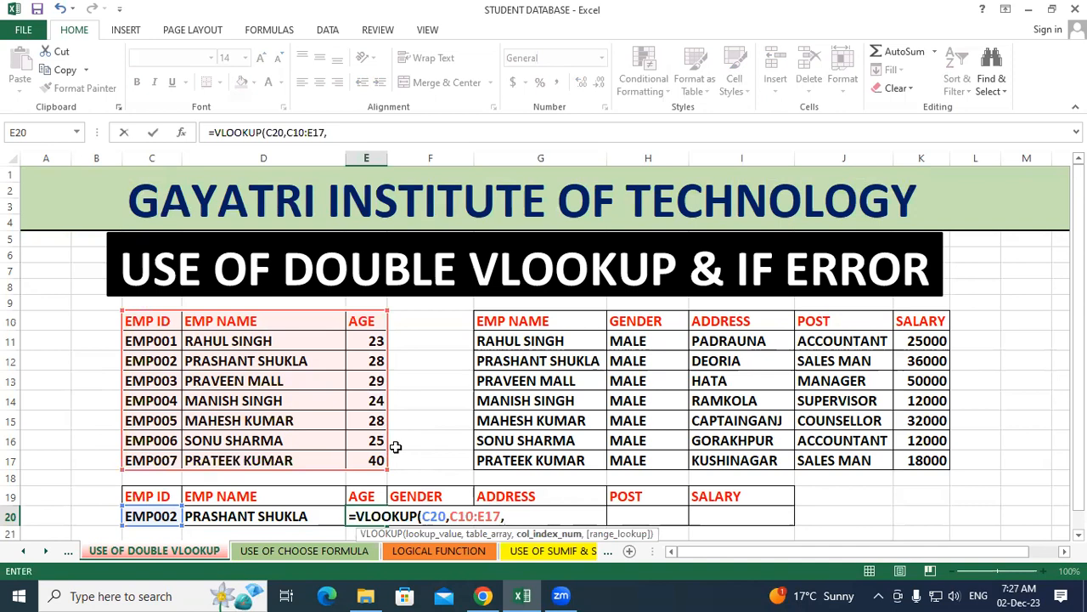
{"action": "type", "text": ",3"}
{"action": "key", "text": "BackSpace"}
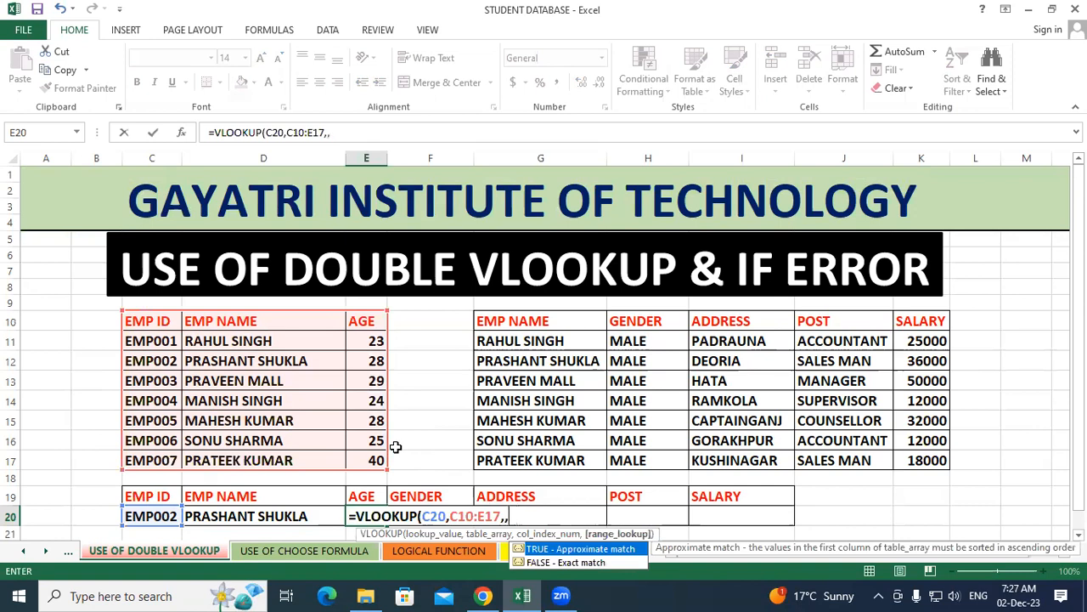
{"action": "key", "text": "BackSpace"}
{"action": "type", "text": "3,0"}
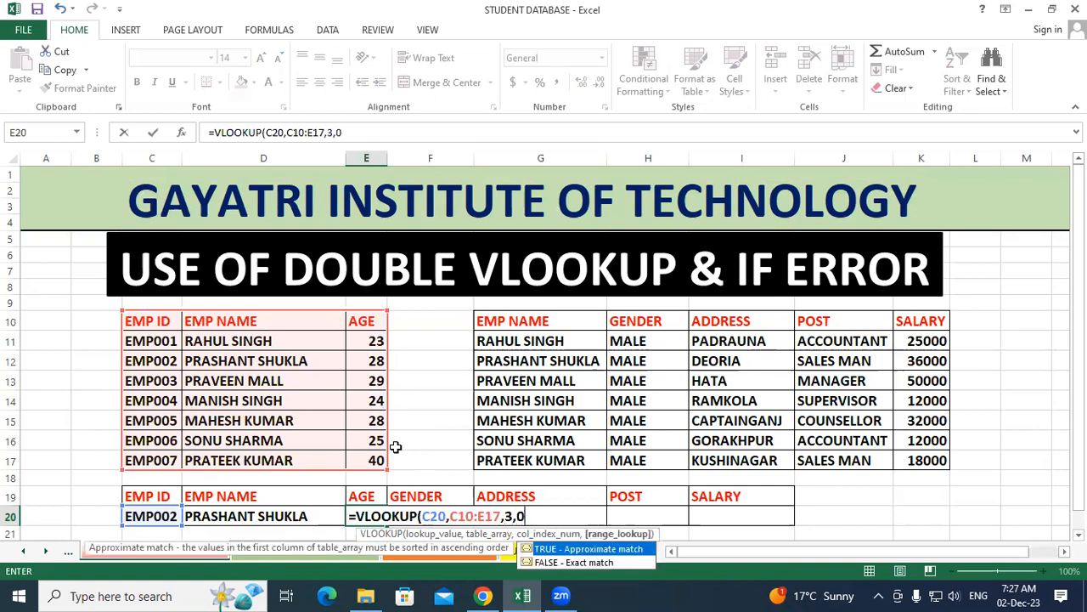
{"action": "key", "text": "Return"}
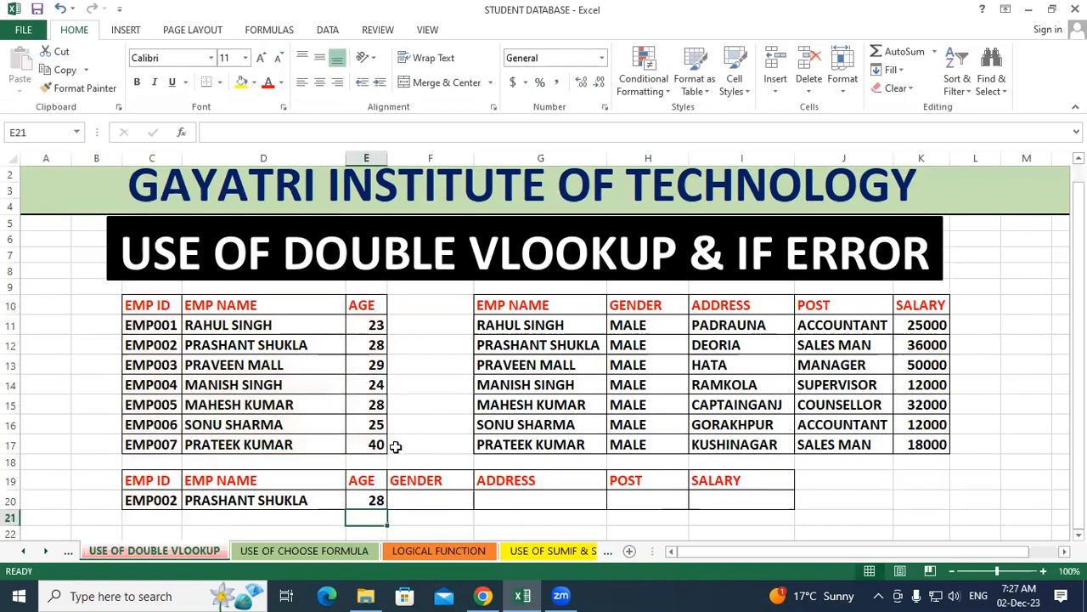
Change the EMP ID in lookup cell C20 to the fifth employee's ID, as listed in C15, to test both lookups
{"action": "left_click", "coordinate": [531, 514]}
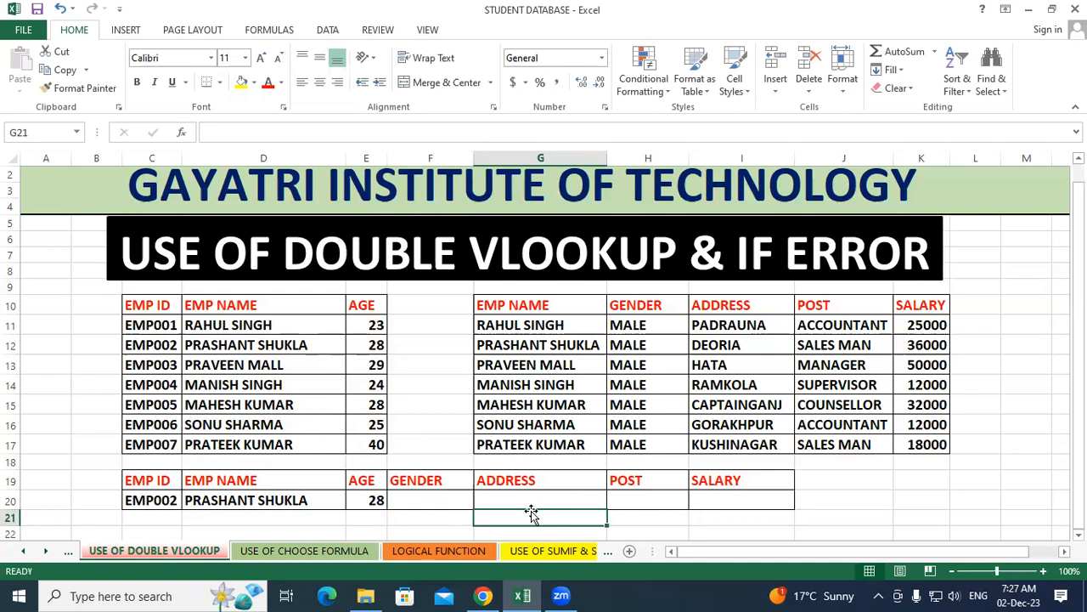
{"action": "double_click", "coordinate": [172, 502]}
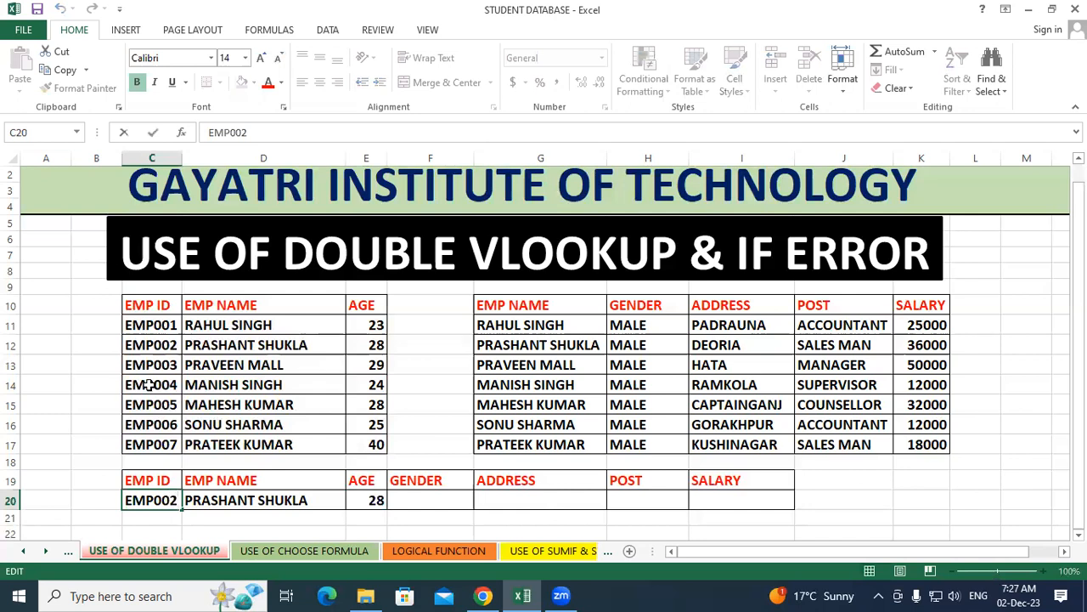
{"action": "key", "text": "BackSpace"}
{"action": "type", "text": "5"}
{"action": "left_click", "coordinate": [571, 438]}
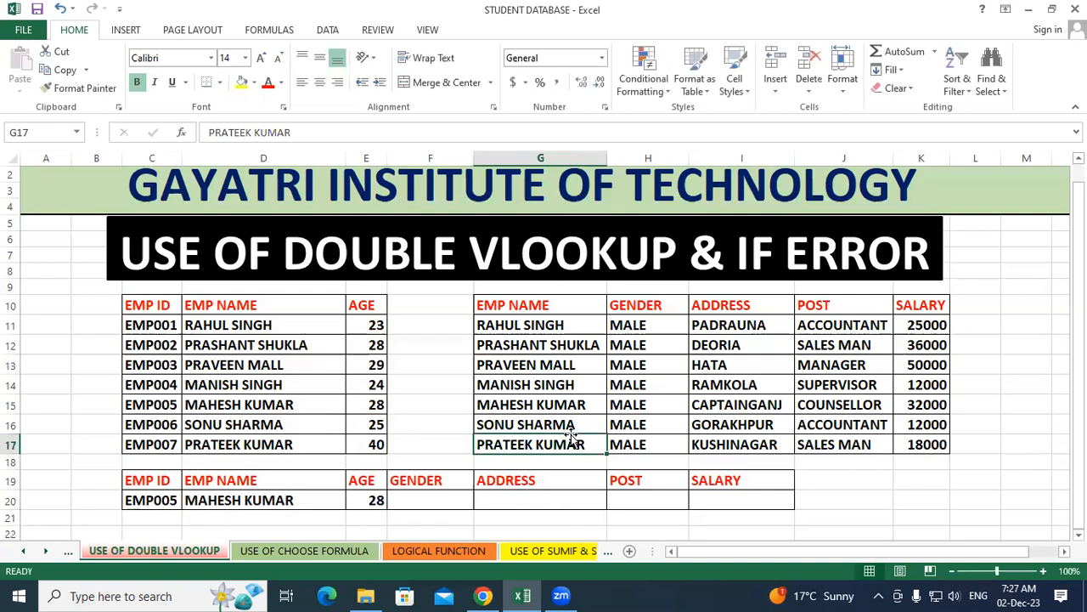
Check the name and age lookups against row 15, and compare the blank GENDER cell F20 with the second table's EMP NAME and GENDER columns
{"action": "left_click", "coordinate": [311, 497]}
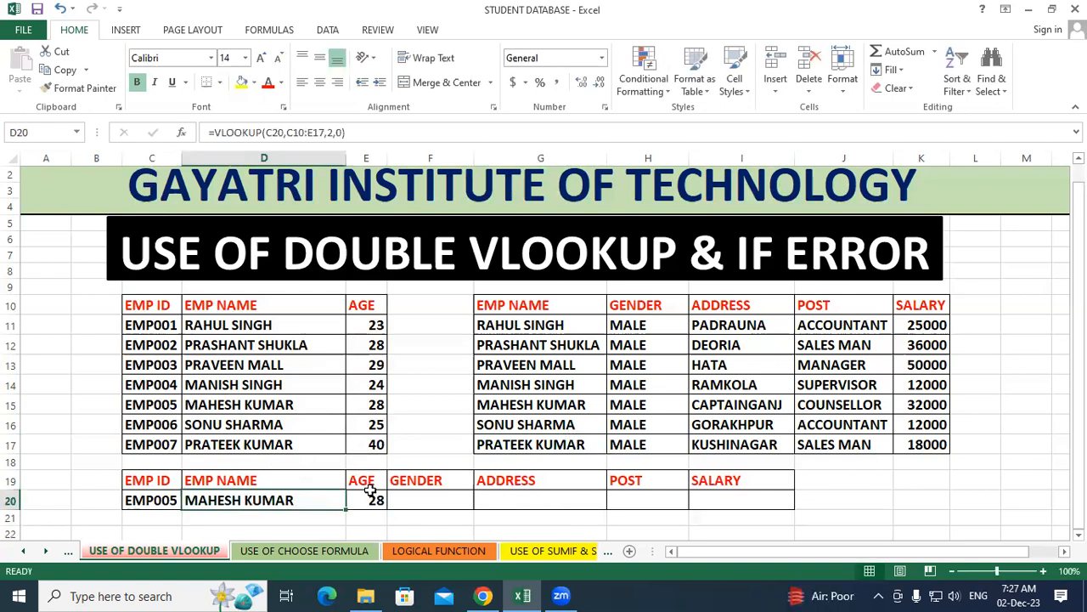
{"action": "left_click", "coordinate": [363, 405]}
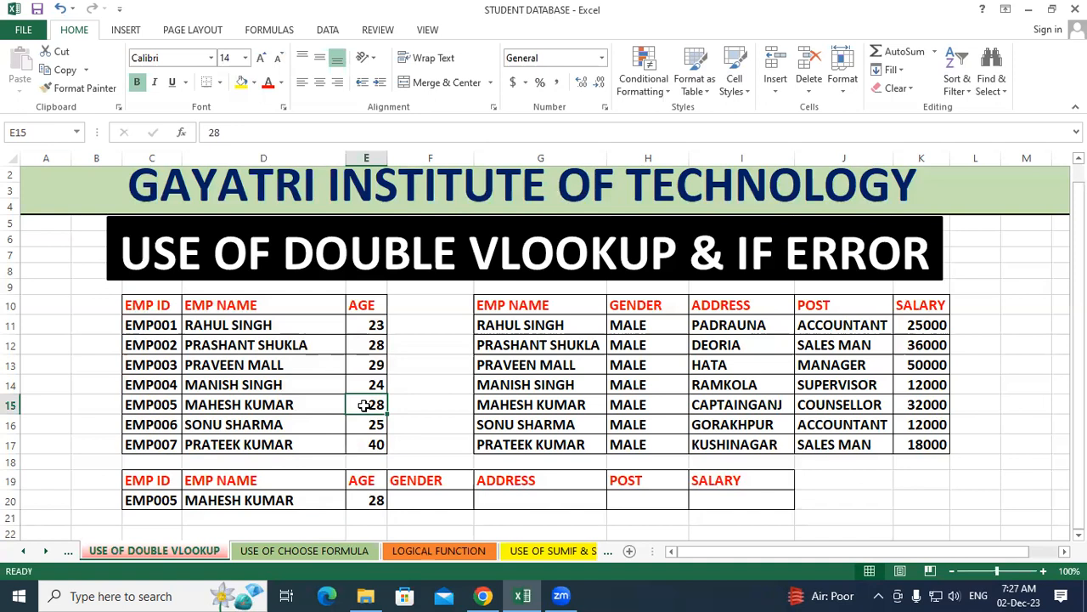
{"action": "left_click", "coordinate": [449, 496]}
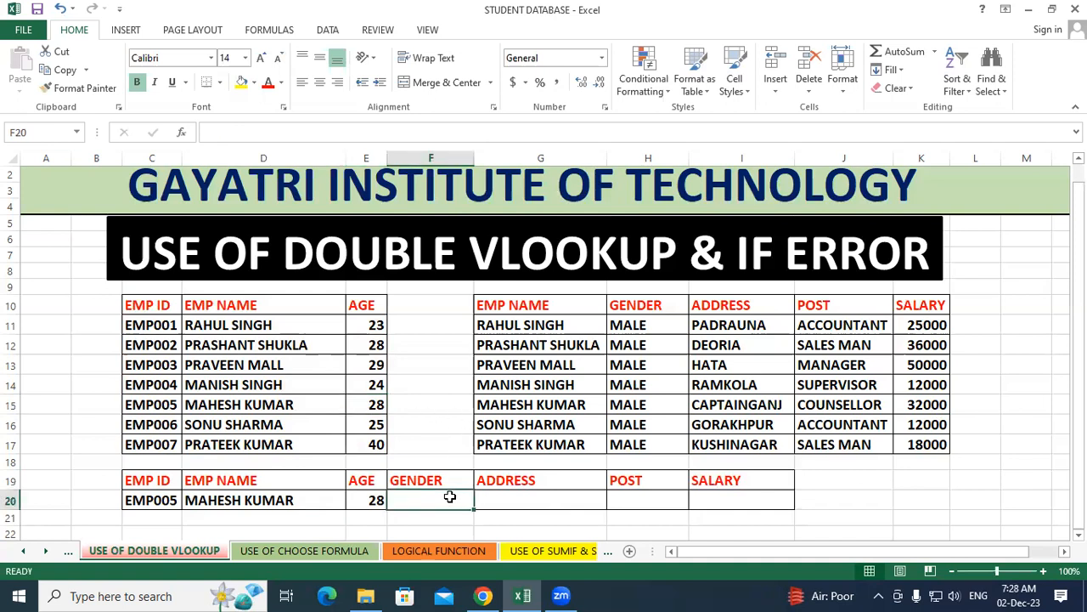
{"action": "left_click", "coordinate": [270, 344]}
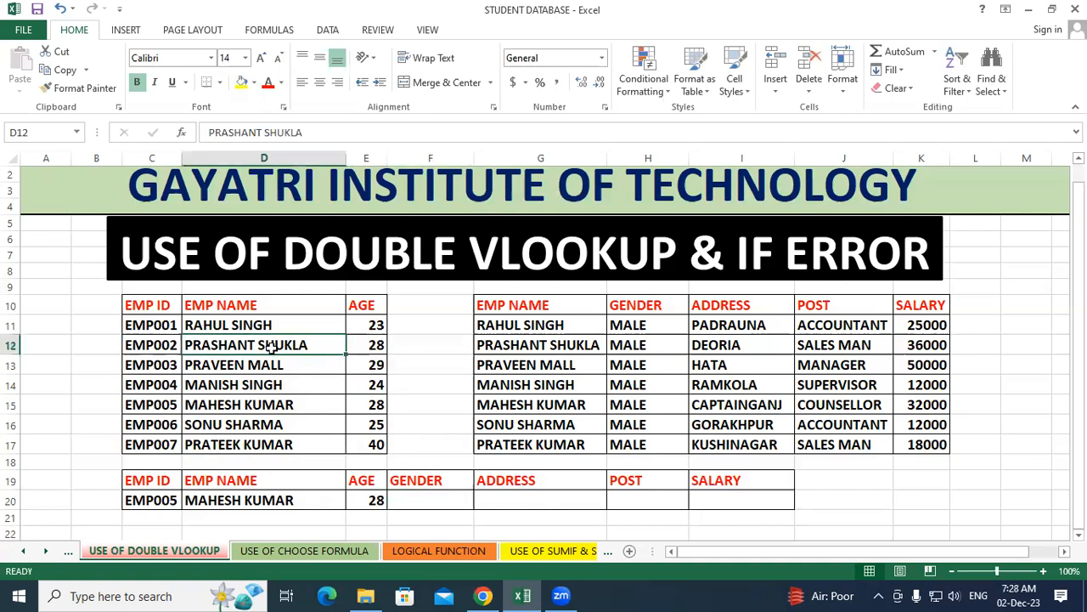
{"action": "left_click", "coordinate": [627, 374]}
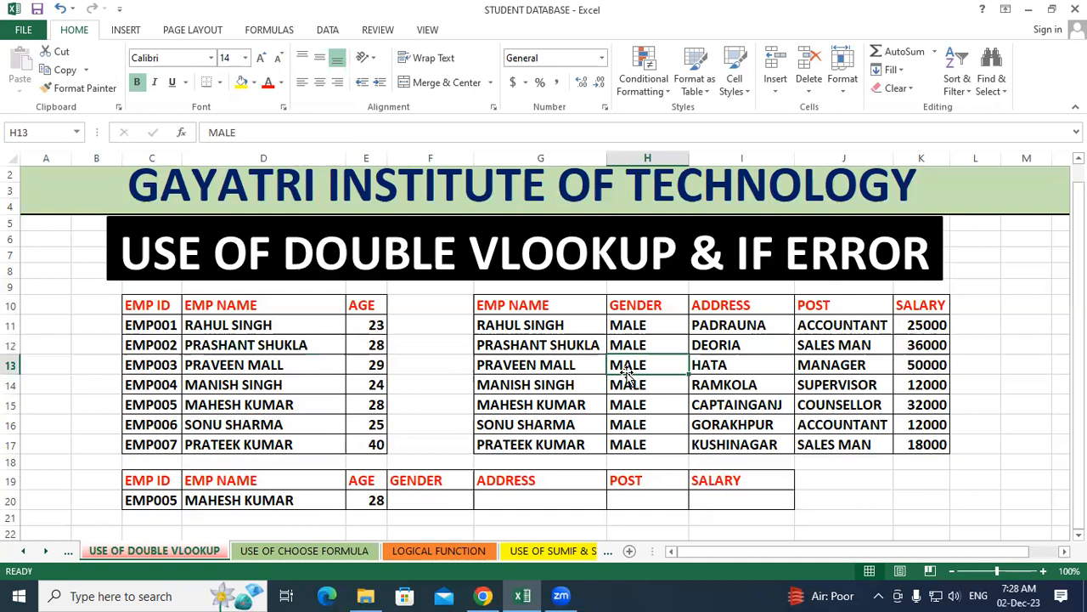
{"action": "left_click", "coordinate": [546, 369]}
{"action": "key", "text": "ctrl+c"}
{"action": "left_click", "coordinate": [440, 503]}
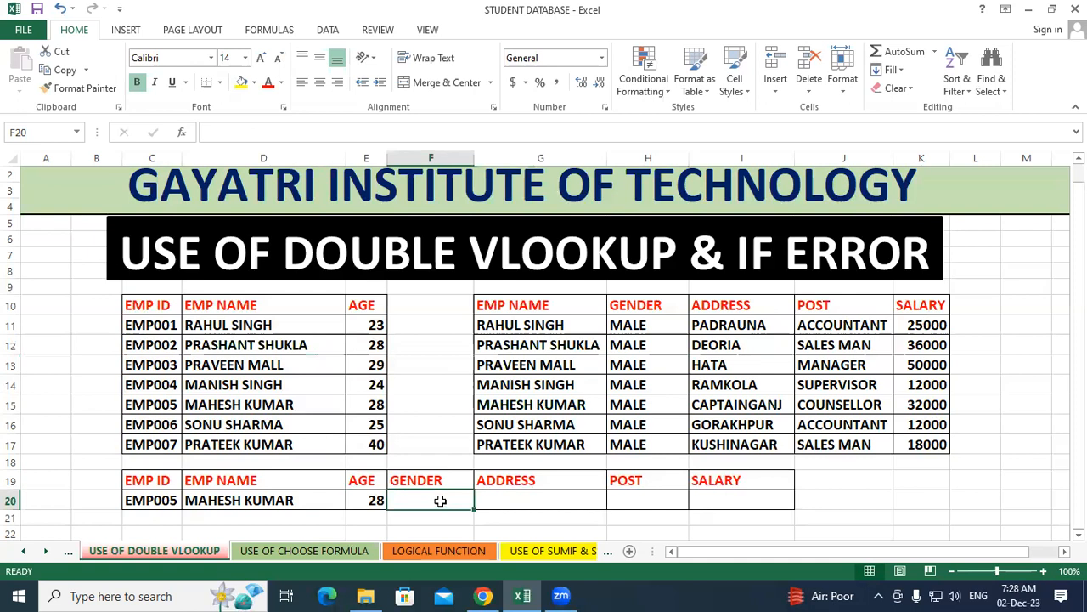
{"action": "left_click_drag", "start_coordinate": [531, 306], "coordinate": [532, 410]}
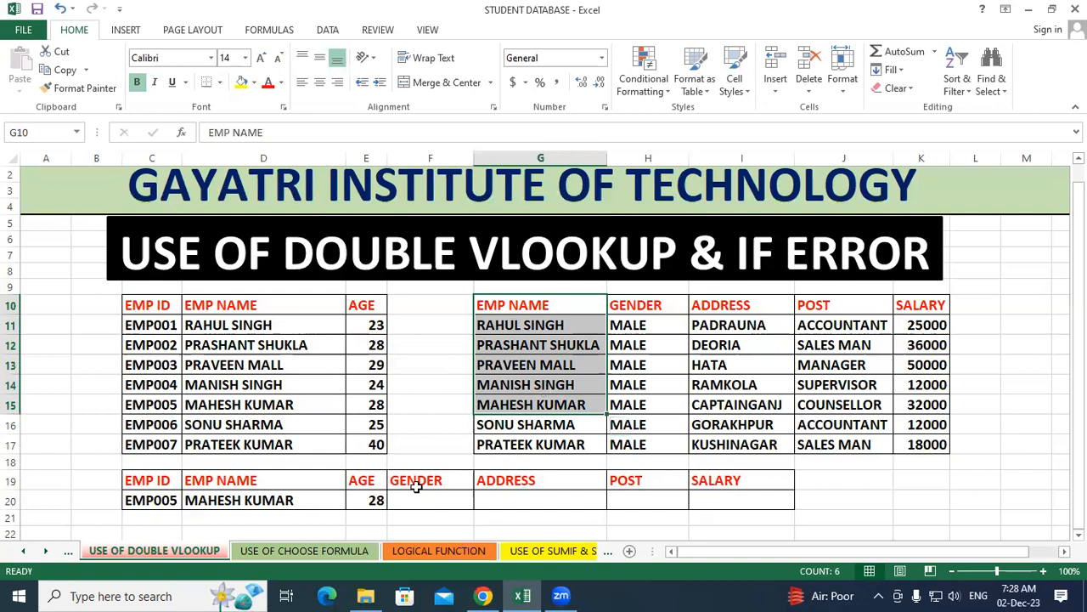
{"action": "left_click", "coordinate": [555, 500]}
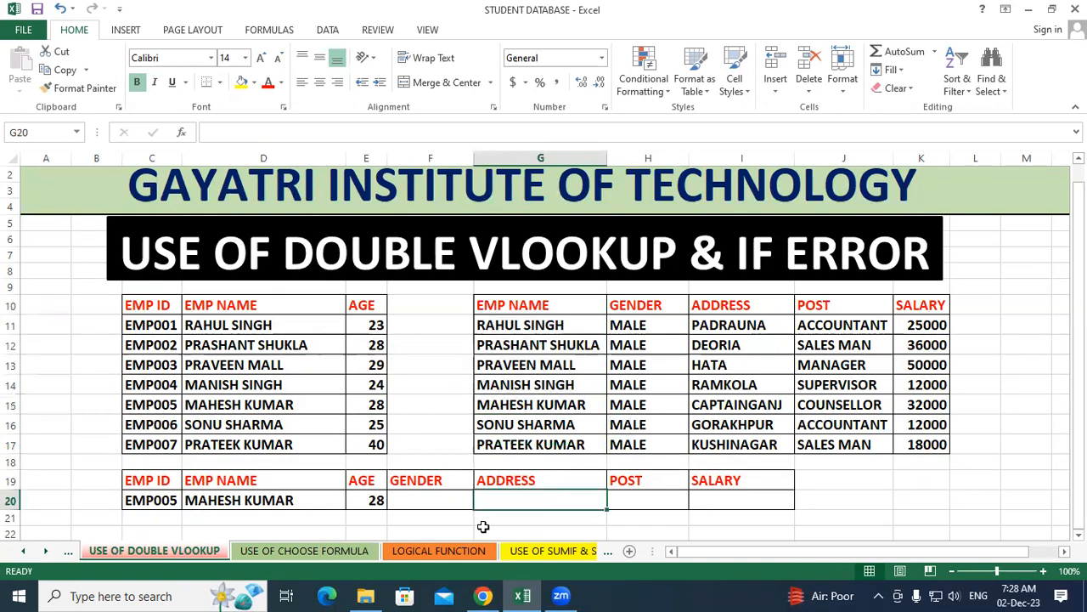
Begin a VLOOKUP formula in the GENDER cell F20 of the lookup row
{"action": "left_click", "coordinate": [440, 501]}
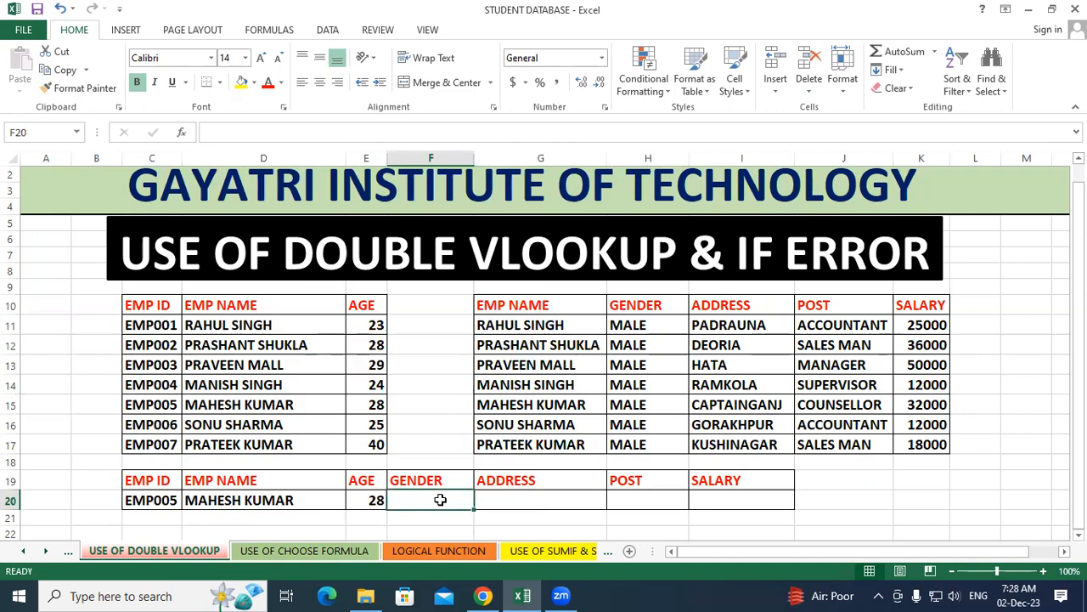
{"action": "type", "text": "=vloo"}
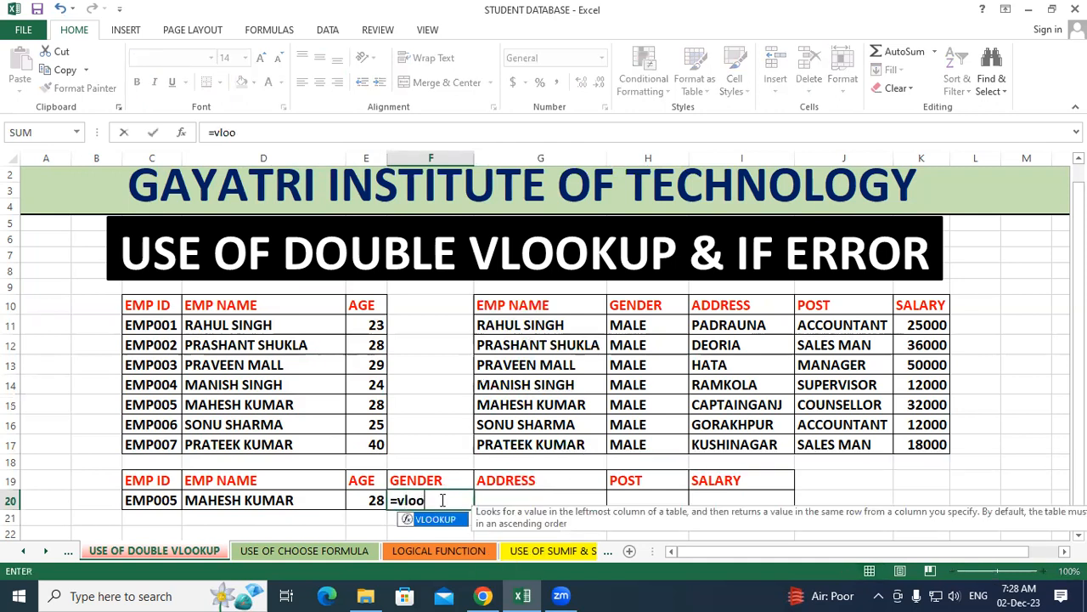
{"action": "key", "text": "Tab"}
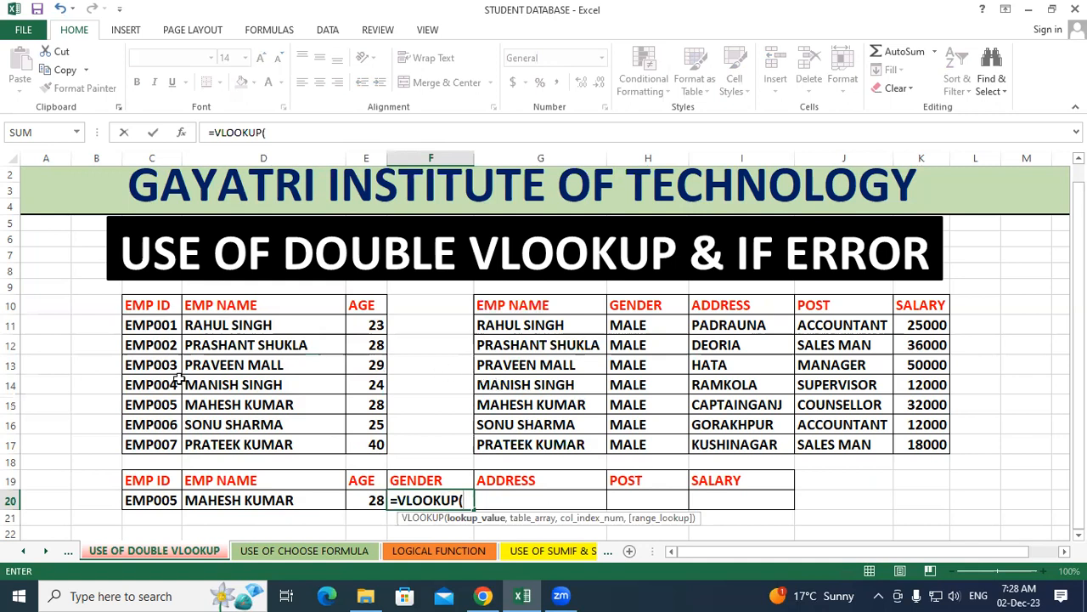
{"action": "left_click", "coordinate": [161, 348]}
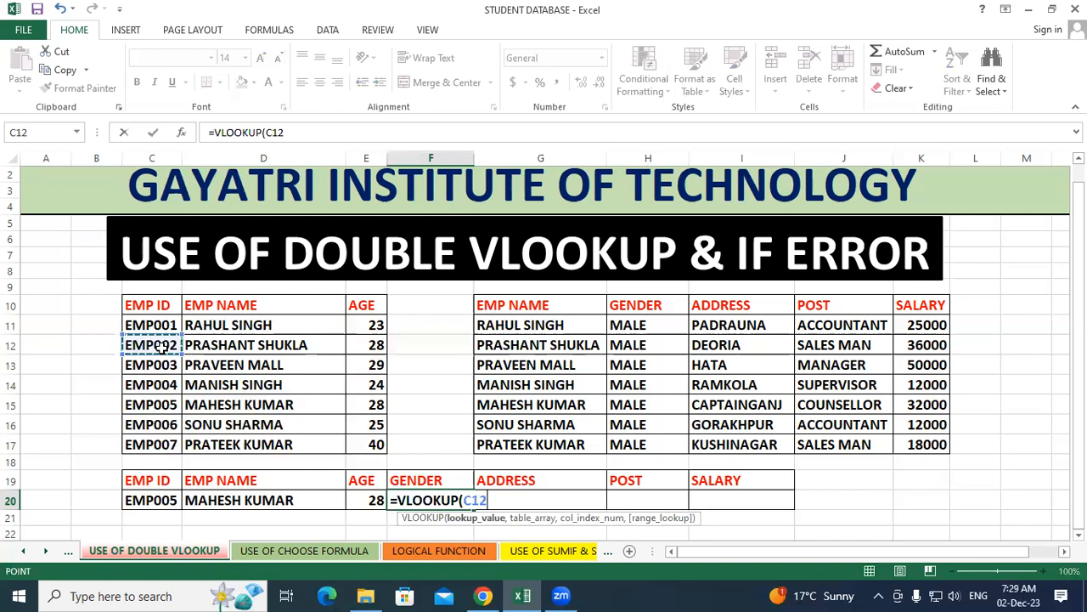
{"action": "key", "text": "BackSpace"}
{"action": "key", "text": "BackSpace"}
{"action": "key", "text": "BackSpace"}
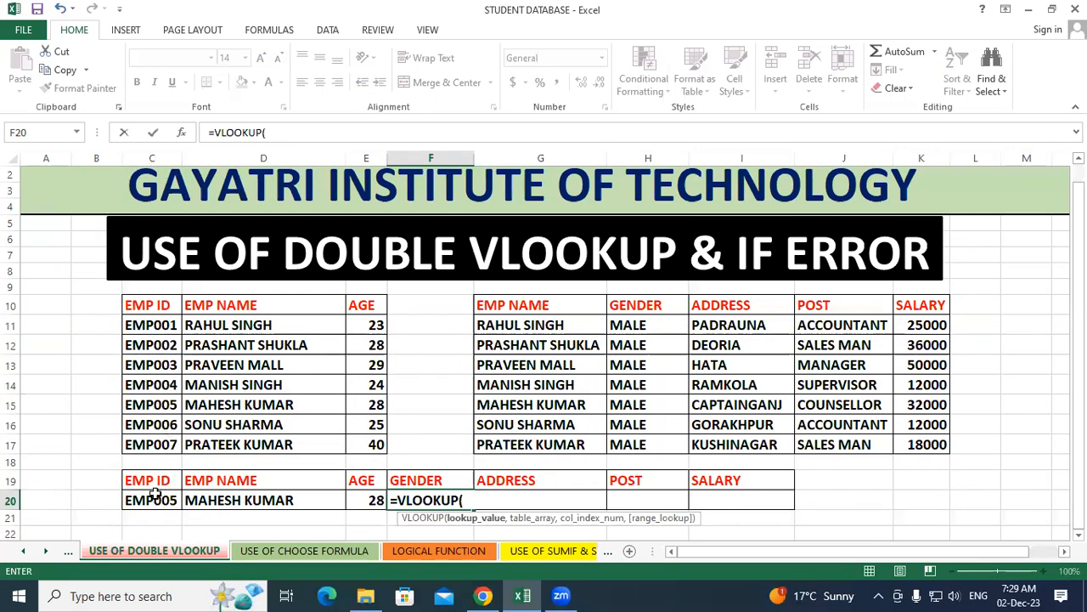
Complete the F20 formula as =VLOOKUP(C20,C10:E17,2,0) to retrieve the employee's name from the first table
{"action": "left_click", "coordinate": [153, 495]}
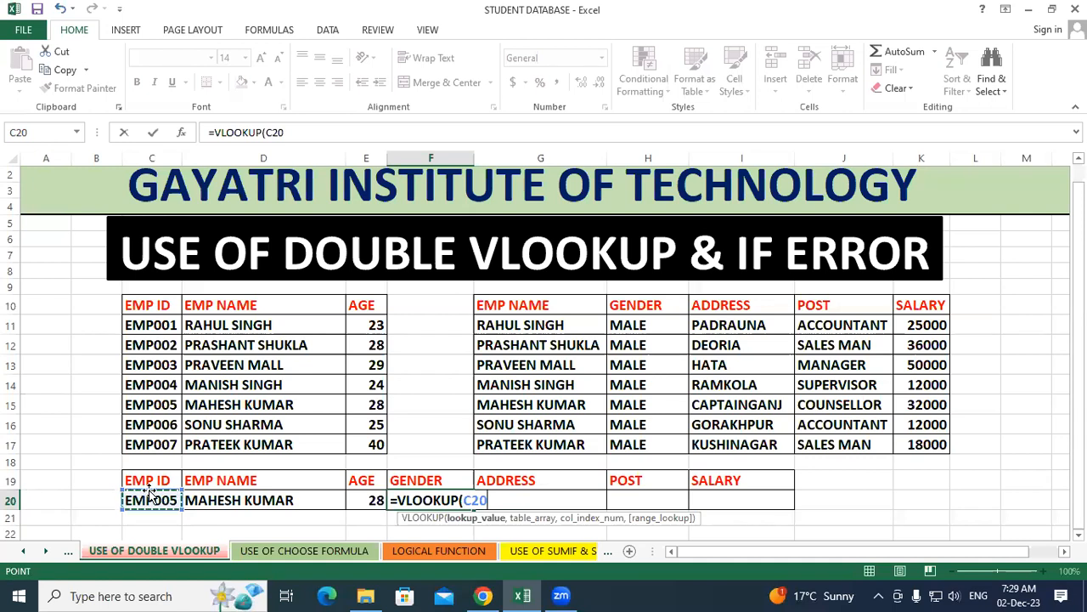
{"action": "type", "text": ","}
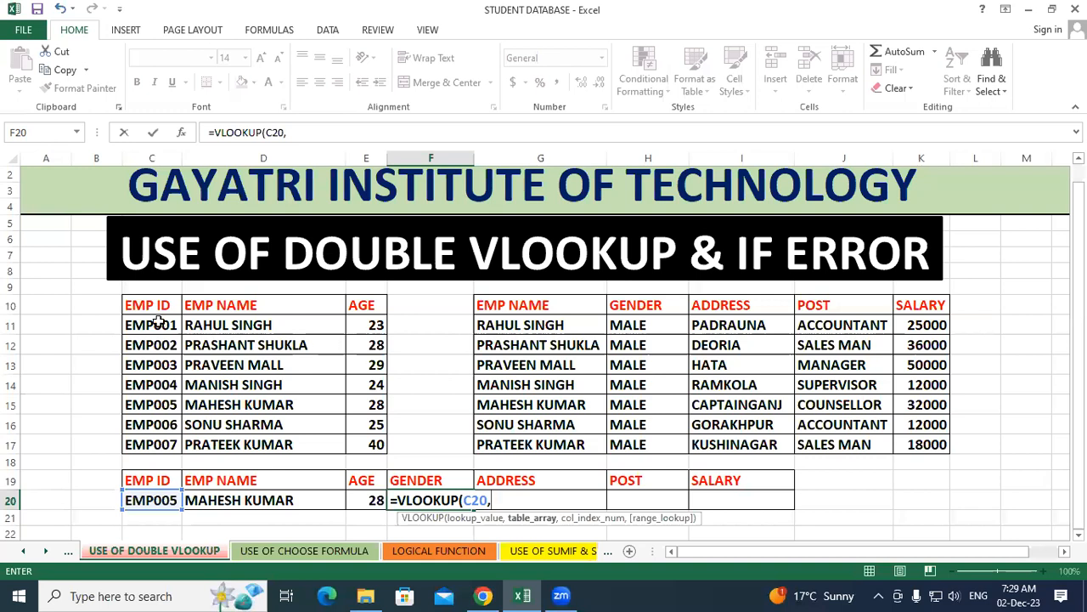
{"action": "left_click_drag", "start_coordinate": [151, 308], "coordinate": [363, 437]}
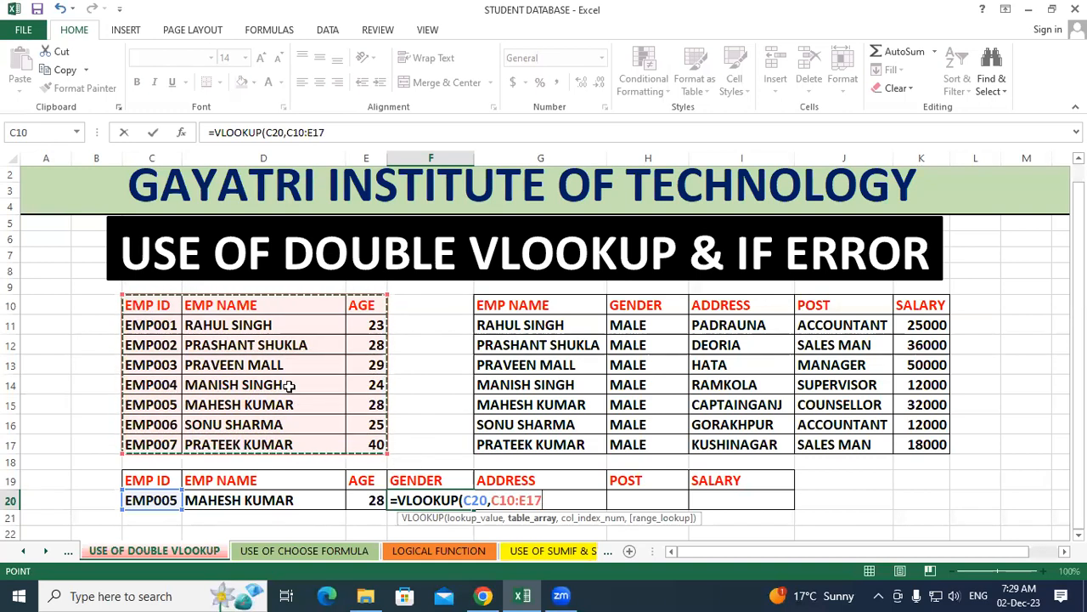
{"action": "type", "text": ","}
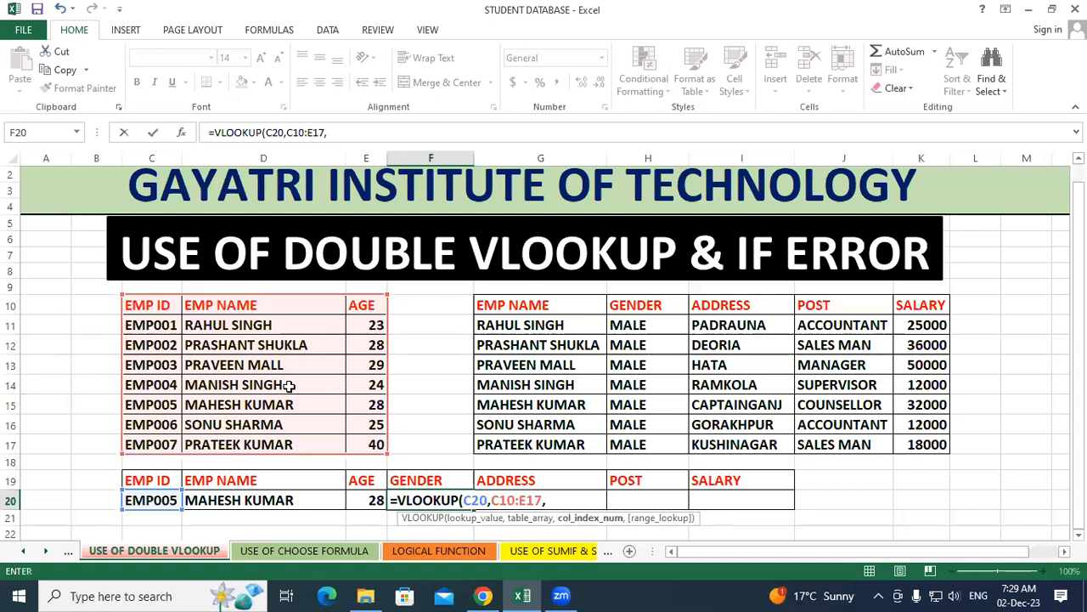
{"action": "type", "text": "2,0"}
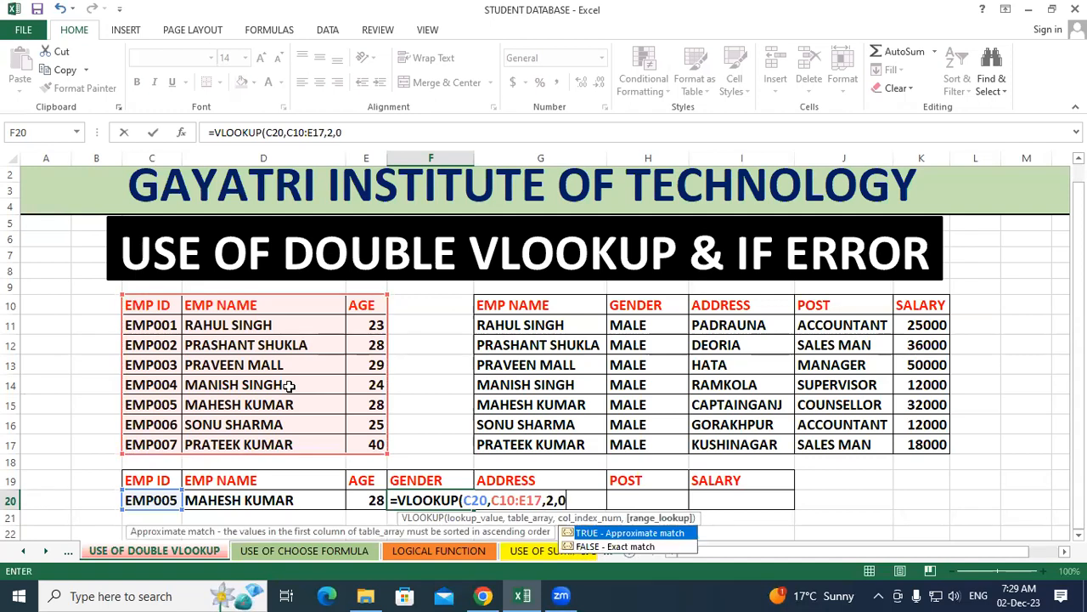
{"action": "type", "text": ")"}
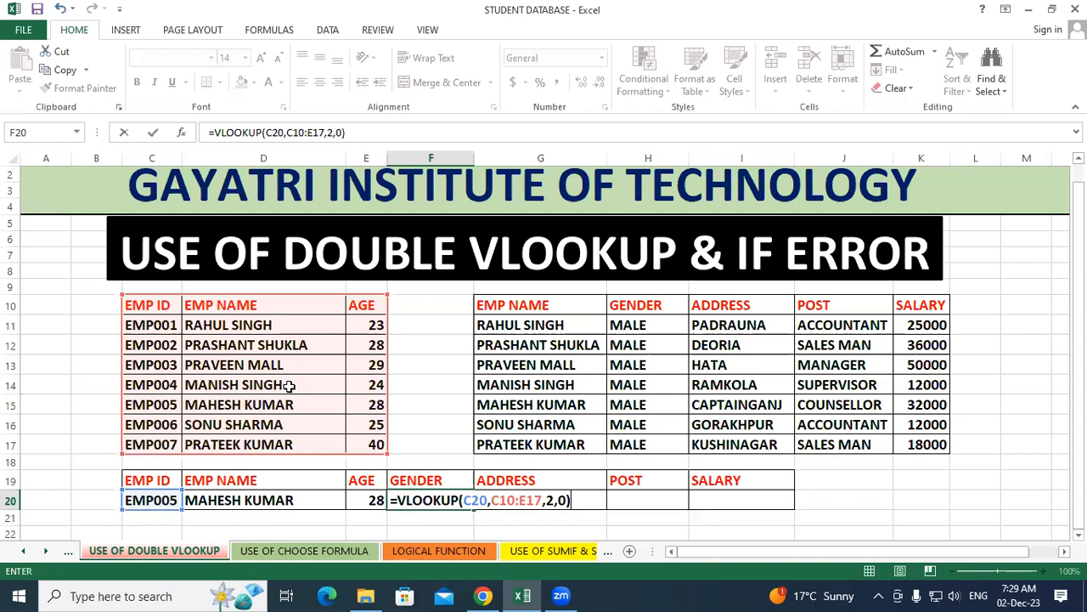
{"action": "key", "text": "Return"}
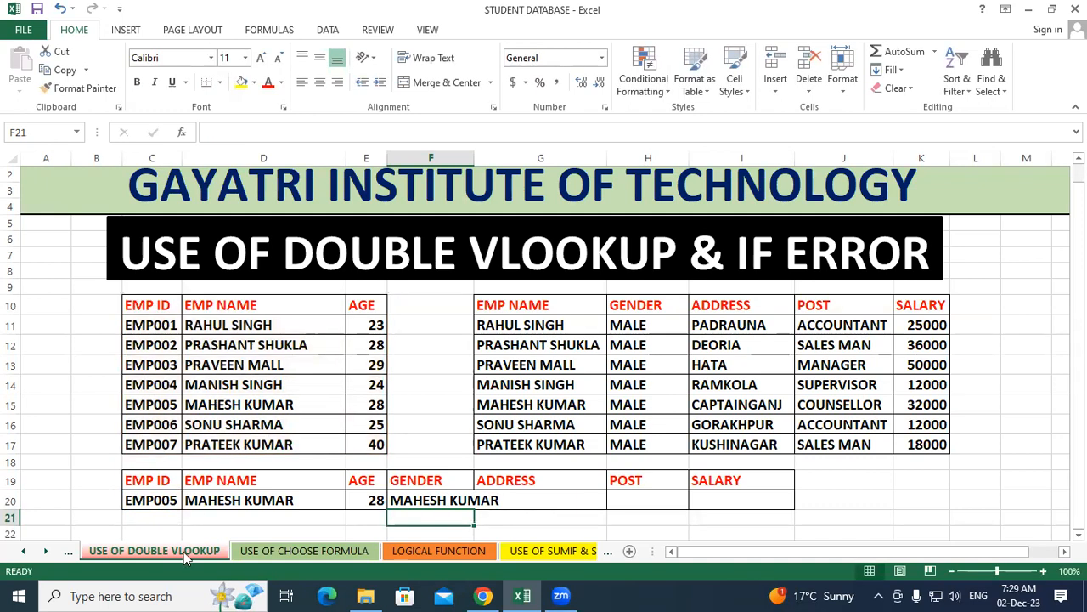
Compare the formulas in D20 and F20, and widen column F to fit the name in F20
{"action": "left_click", "coordinate": [205, 502]}
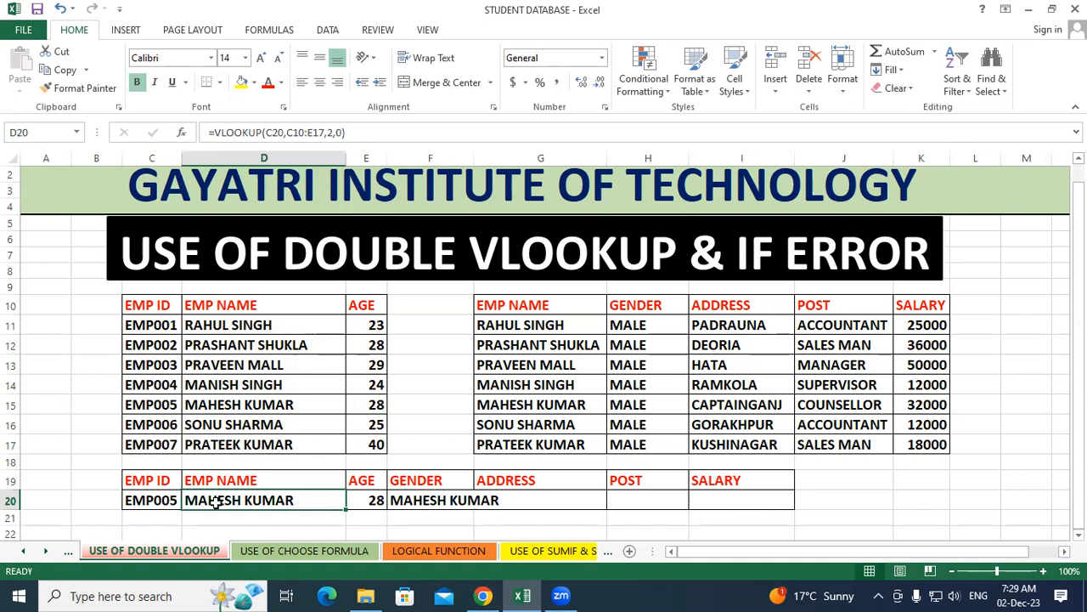
{"action": "left_click", "coordinate": [430, 502]}
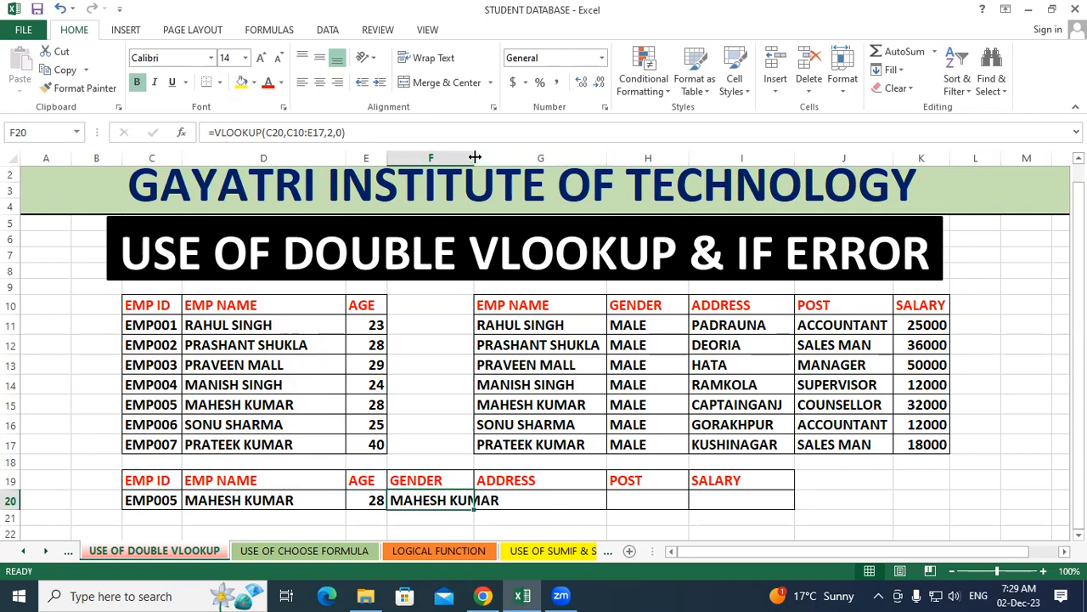
{"action": "left_click_drag", "start_coordinate": [474, 157], "coordinate": [504, 157]}
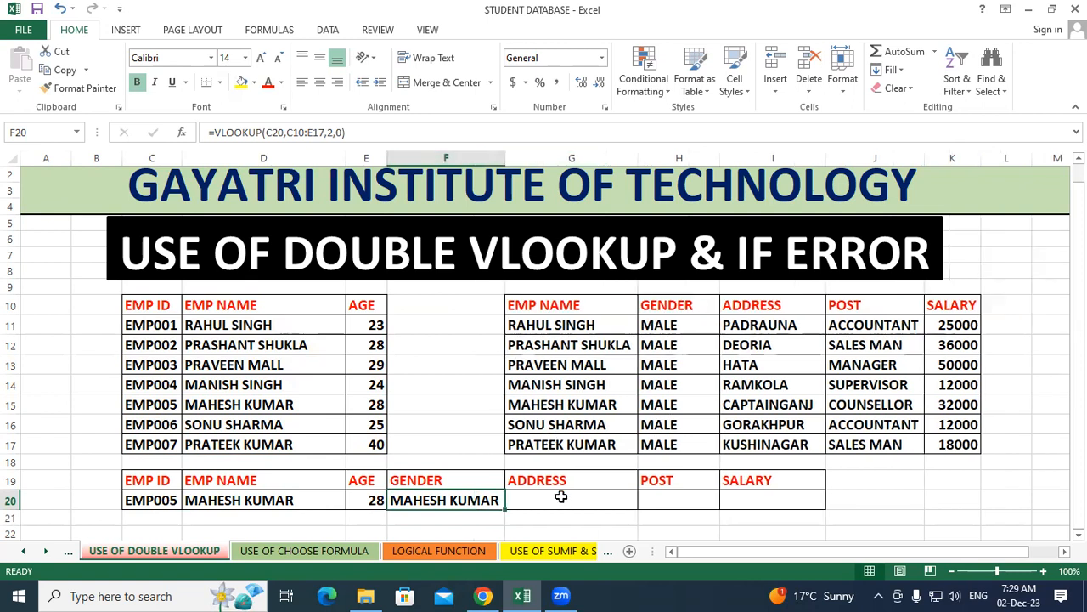
Nest the existing VLOOKUP(C20,C10:E17,2,0) in F20 as the lookup value of an outer VLOOKUP
{"action": "left_click", "coordinate": [423, 482]}
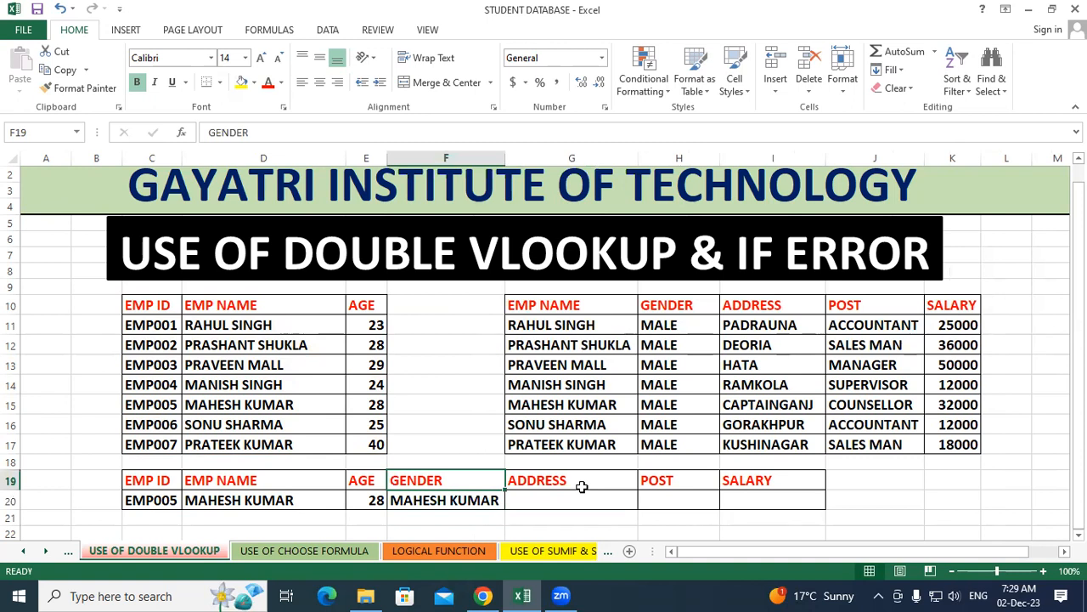
{"action": "double_click", "coordinate": [435, 500]}
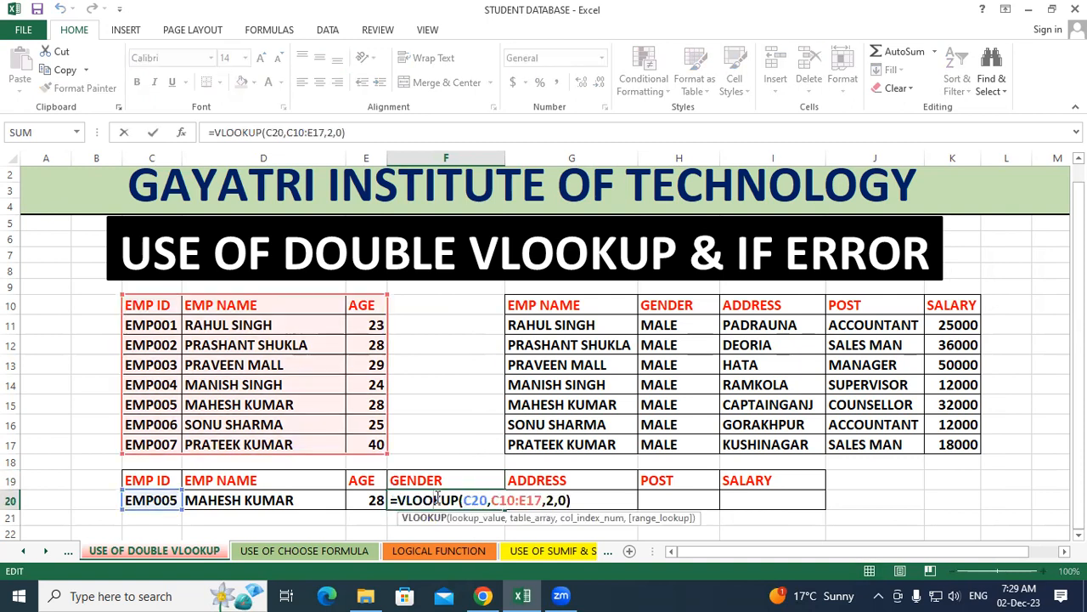
{"action": "left_click", "coordinate": [458, 500]}
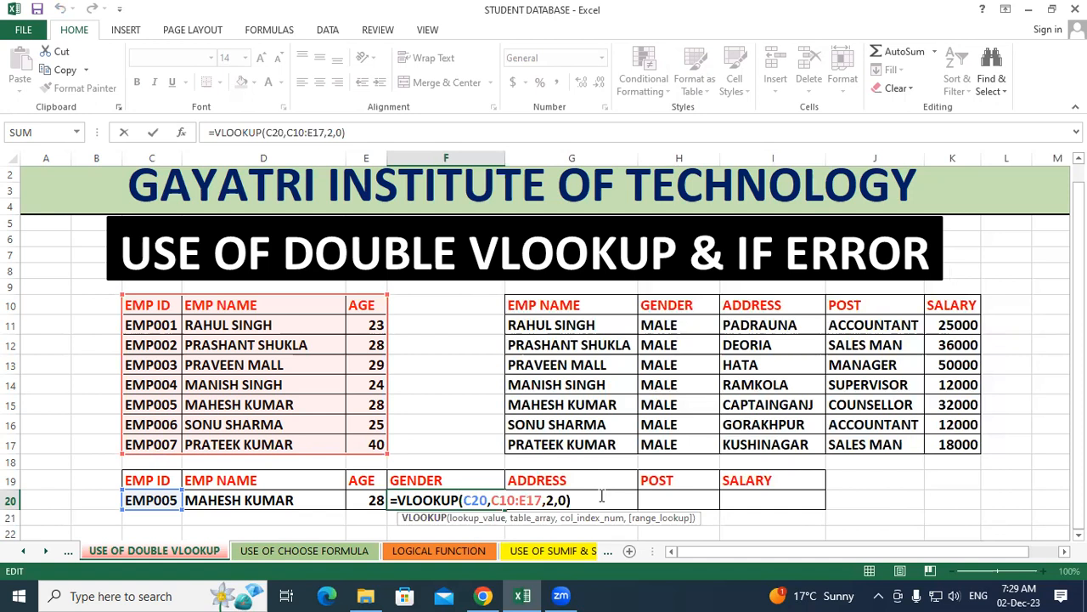
{"action": "type", "text": "("}
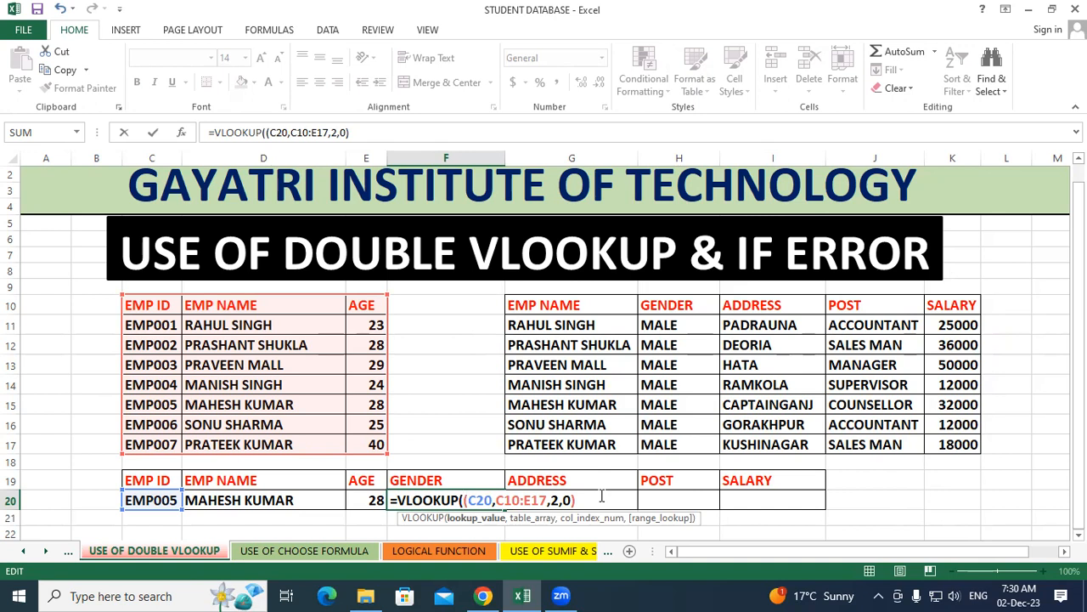
{"action": "type", "text": "VLOOKUP"}
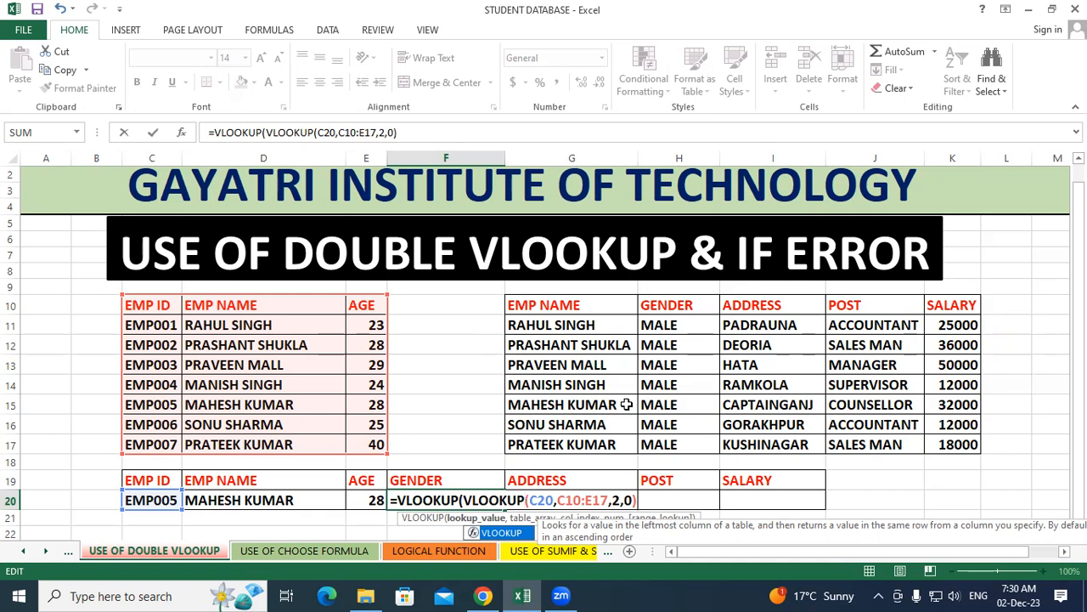
{"action": "left_click", "coordinate": [636, 500]}
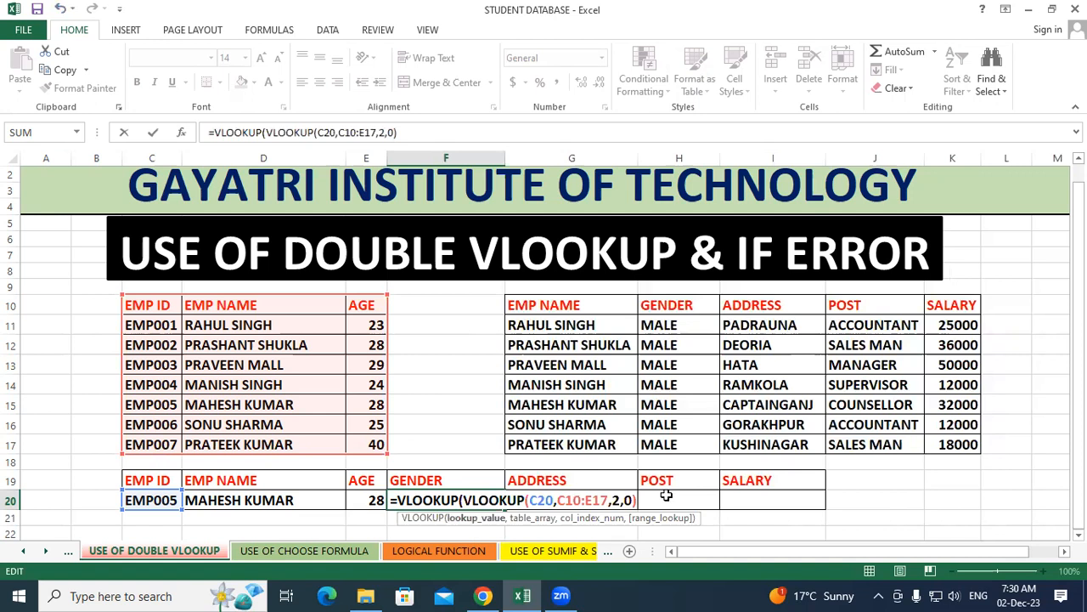
Complete the nested formula in F20 as =VLOOKUP(VLOOKUP(C20,C10:E17,2,0),G10:K17,2,0) to retrieve the gender from the second table
{"action": "type", "text": ","}
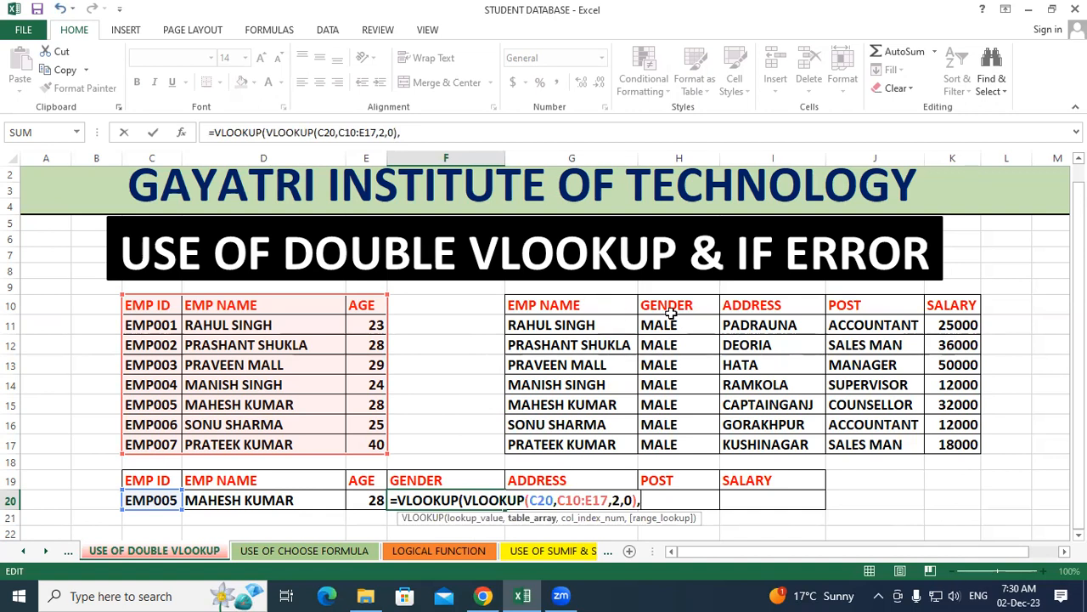
{"action": "left_click_drag", "start_coordinate": [575, 303], "coordinate": [941, 443]}
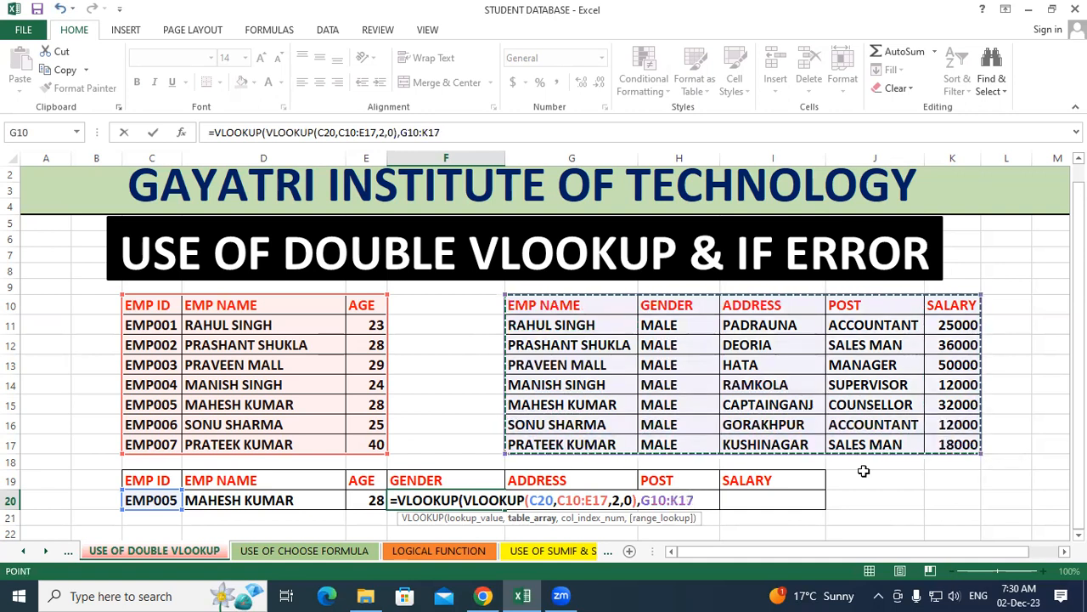
{"action": "type", "text": ","}
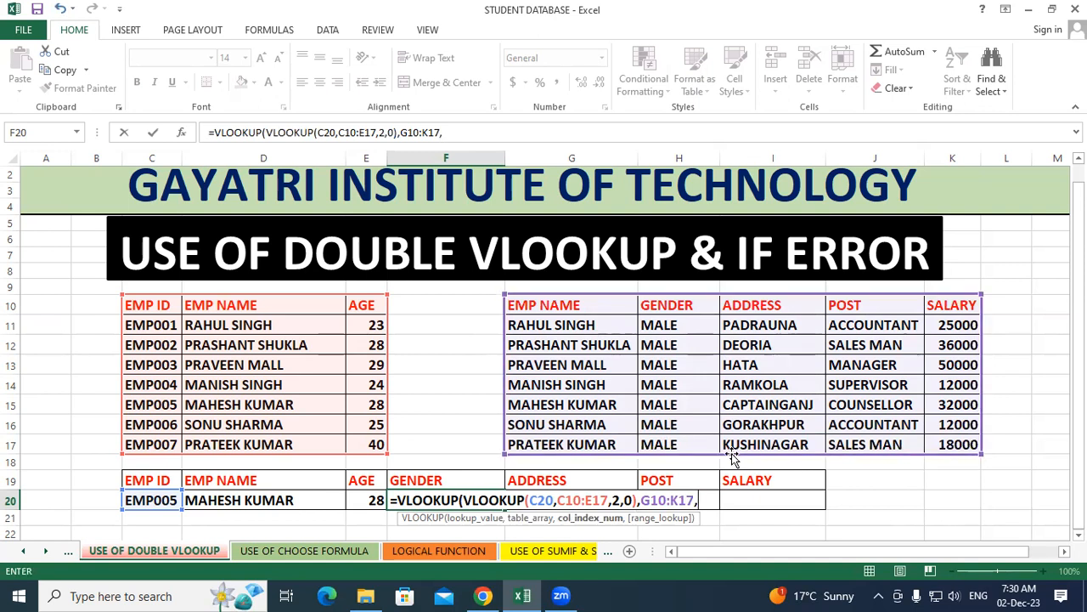
{"action": "type", "text": ","}
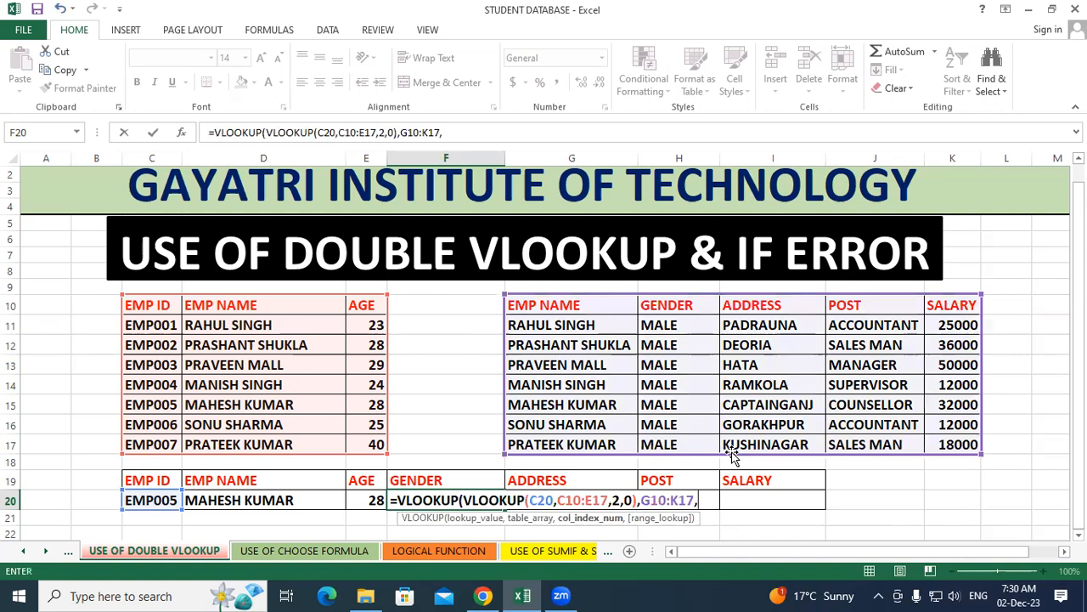
{"action": "key", "text": "BackSpace"}
{"action": "type", "text": "2,0"}
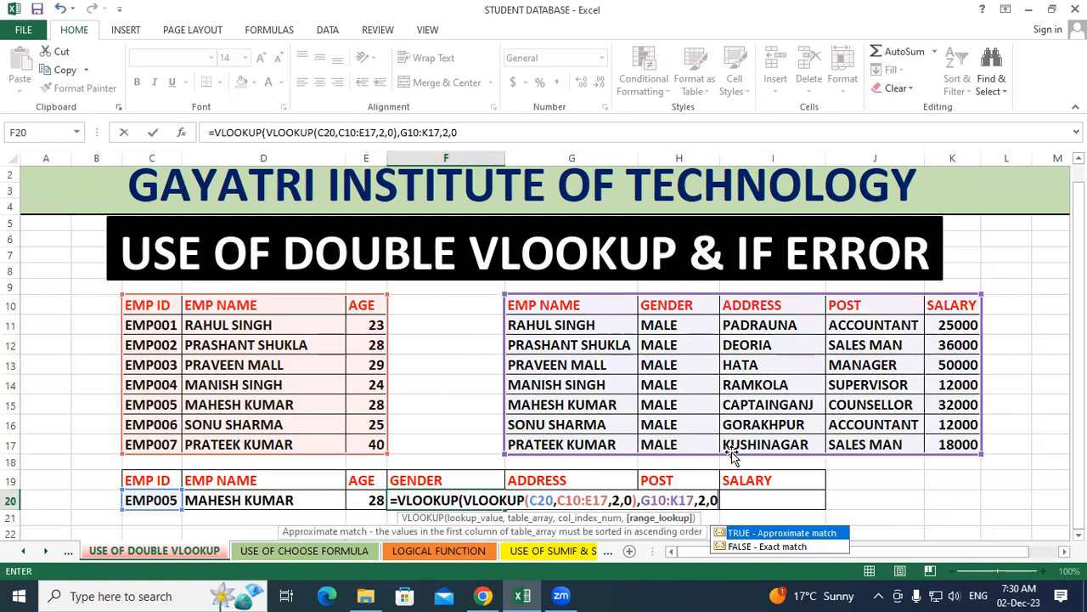
{"action": "type", "text": ")"}
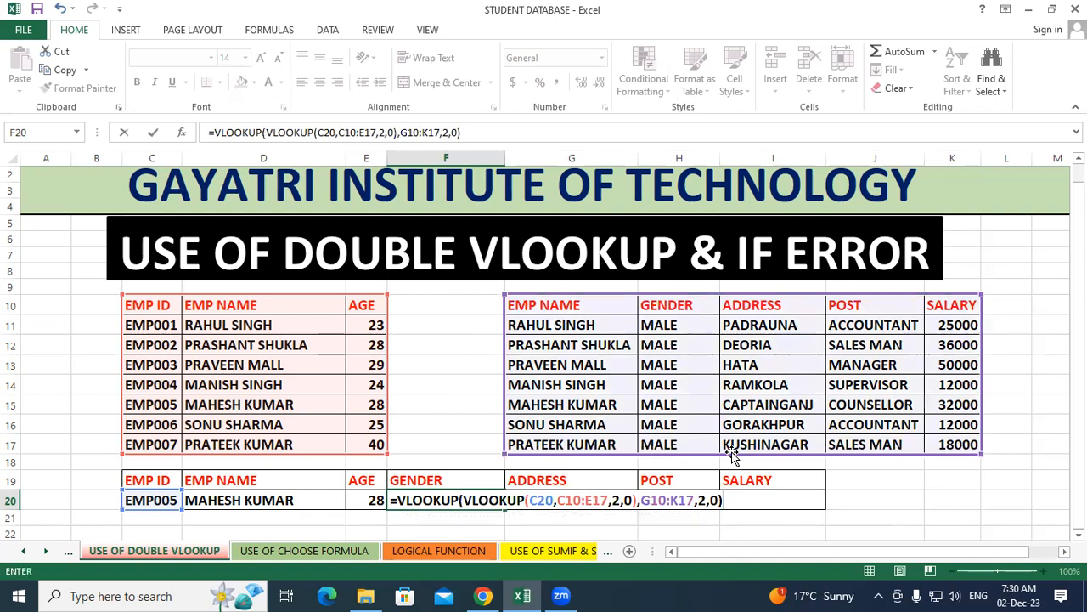
{"action": "key", "text": "Return"}
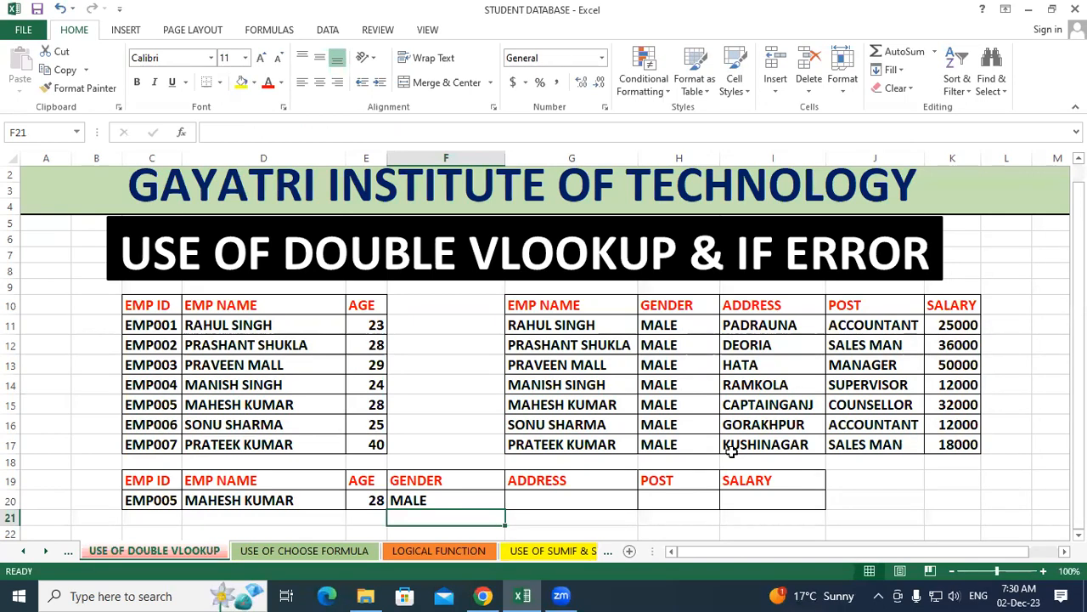
Clear the nested VLOOKUP formula from the GENDER cell F20
{"action": "left_click", "coordinate": [474, 503]}
{"action": "key", "text": "Delete"}
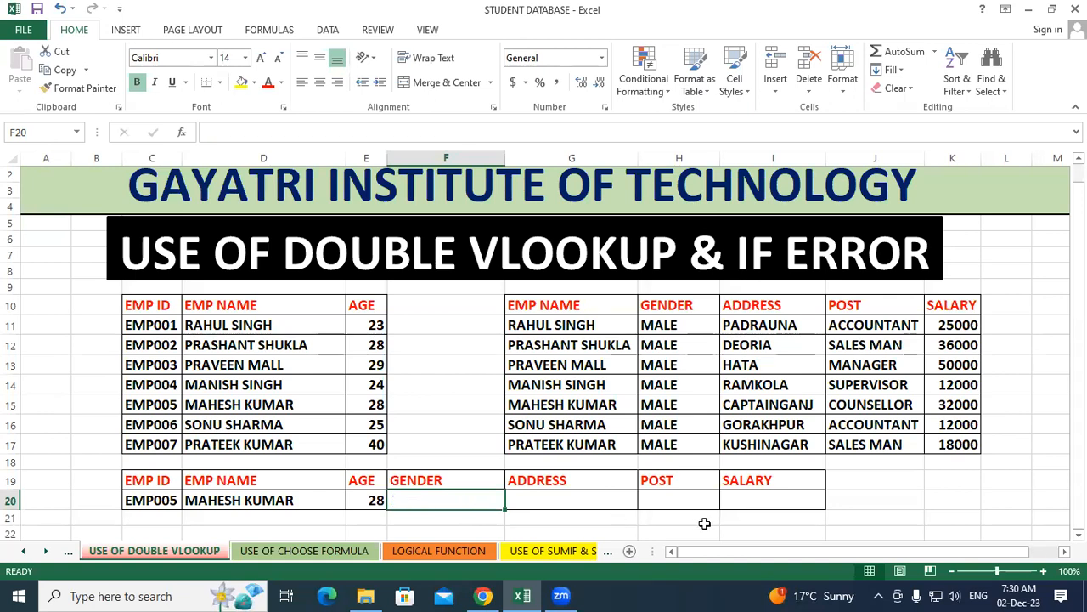
{"action": "left_click", "coordinate": [701, 517]}
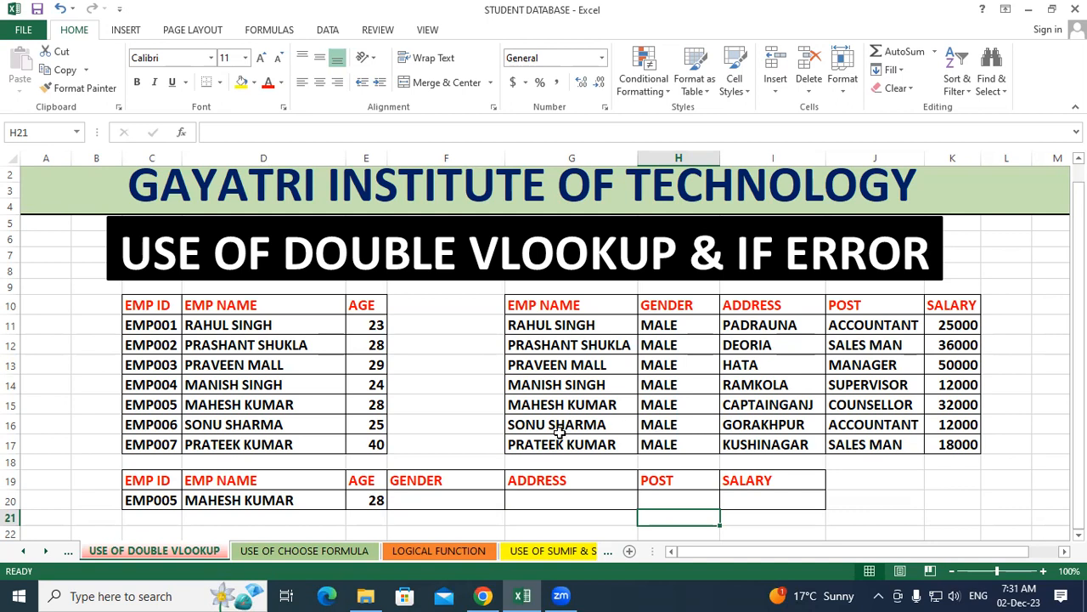
Enter =VLOOKUP(C20,C10:E17,2,0) in the GENDER cell F20 to look up the employee's name by ID in the first table
{"action": "left_click", "coordinate": [427, 491]}
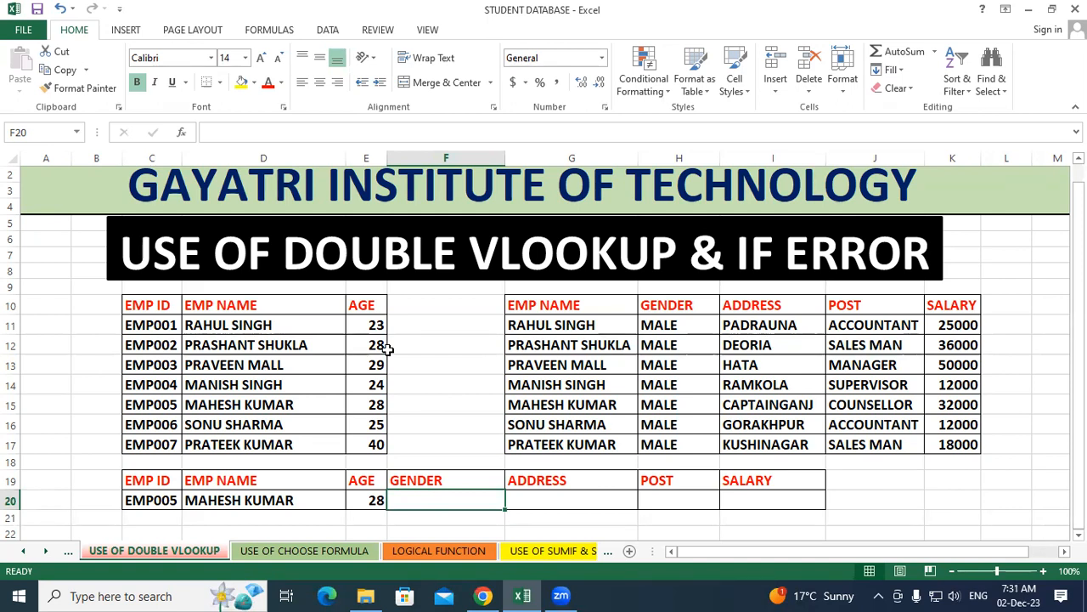
{"action": "type", "text": "="}
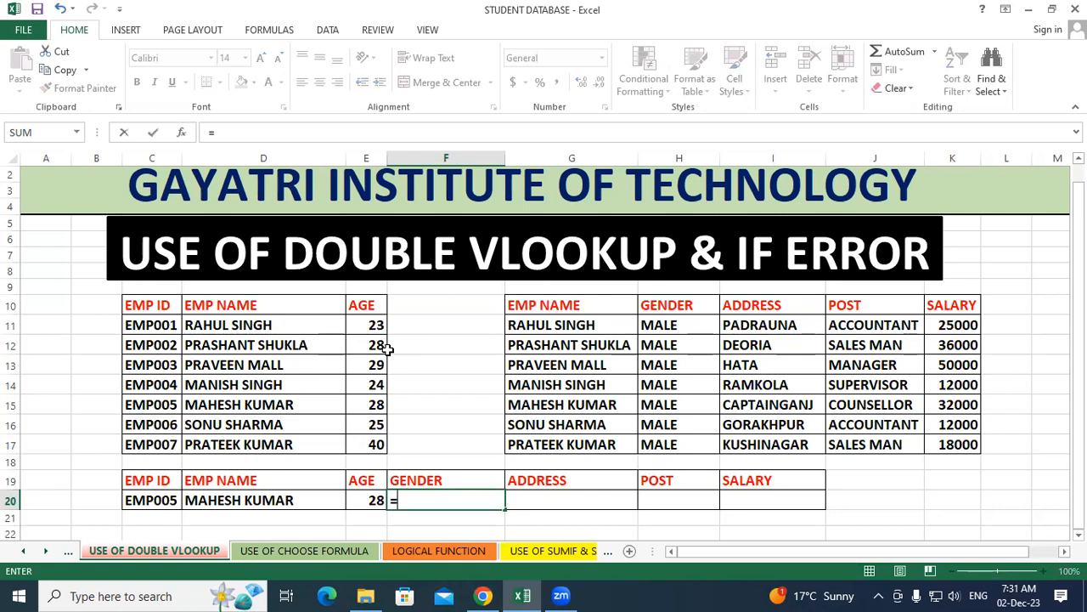
{"action": "type", "text": "vlook"}
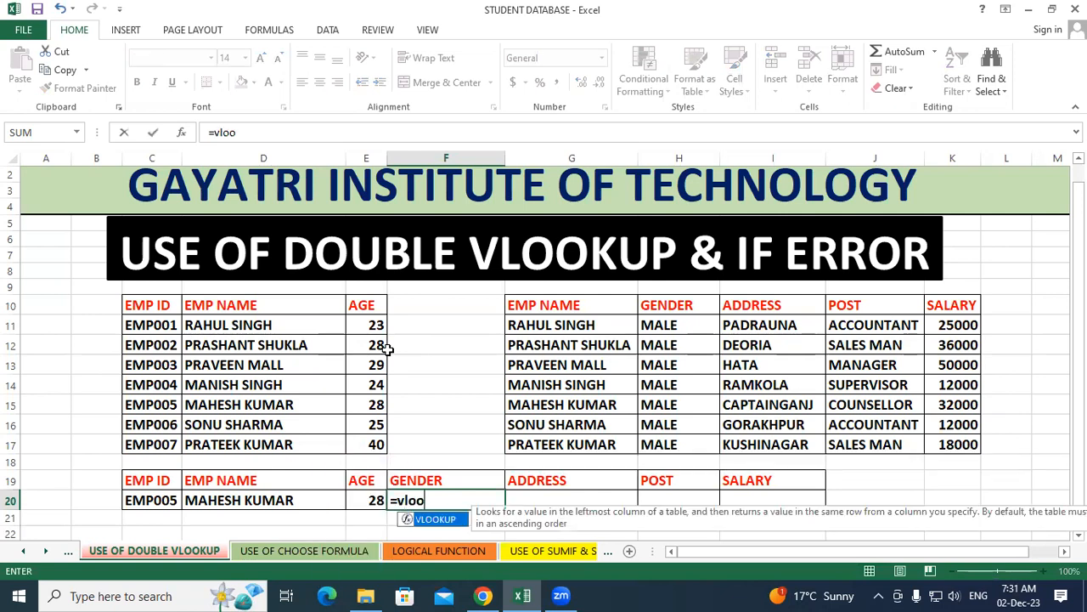
{"action": "key", "text": "Tab"}
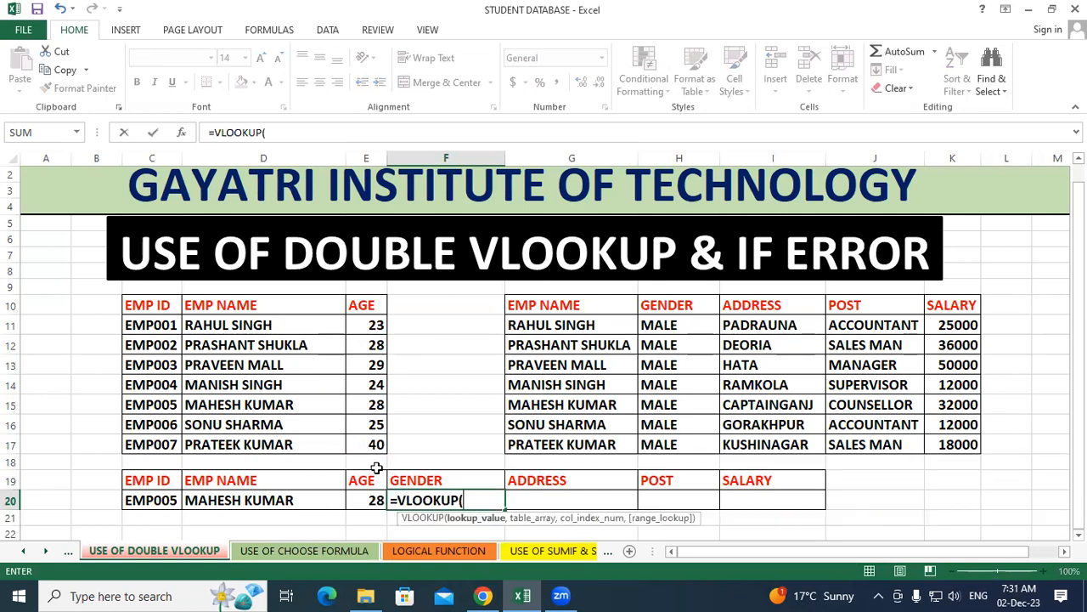
{"action": "left_click", "coordinate": [136, 500]}
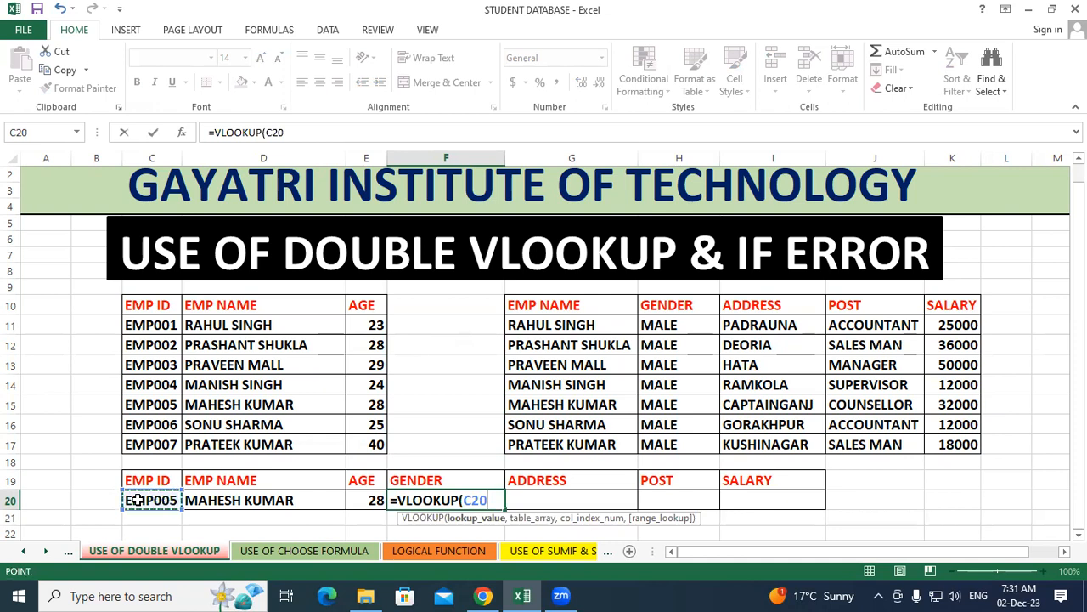
{"action": "type", "text": ","}
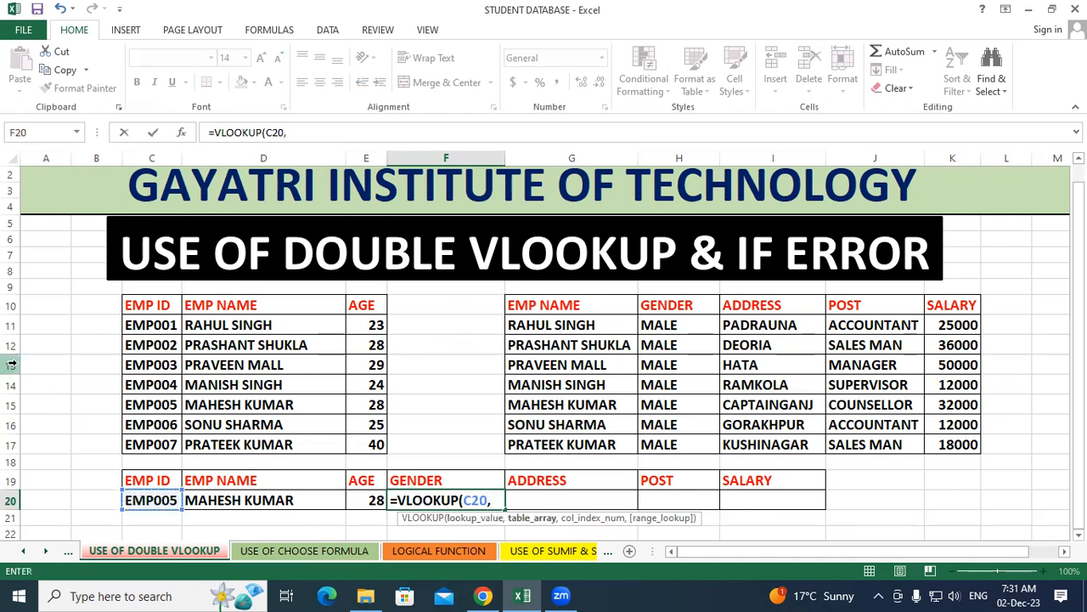
{"action": "left_click_drag", "start_coordinate": [153, 304], "coordinate": [373, 444]}
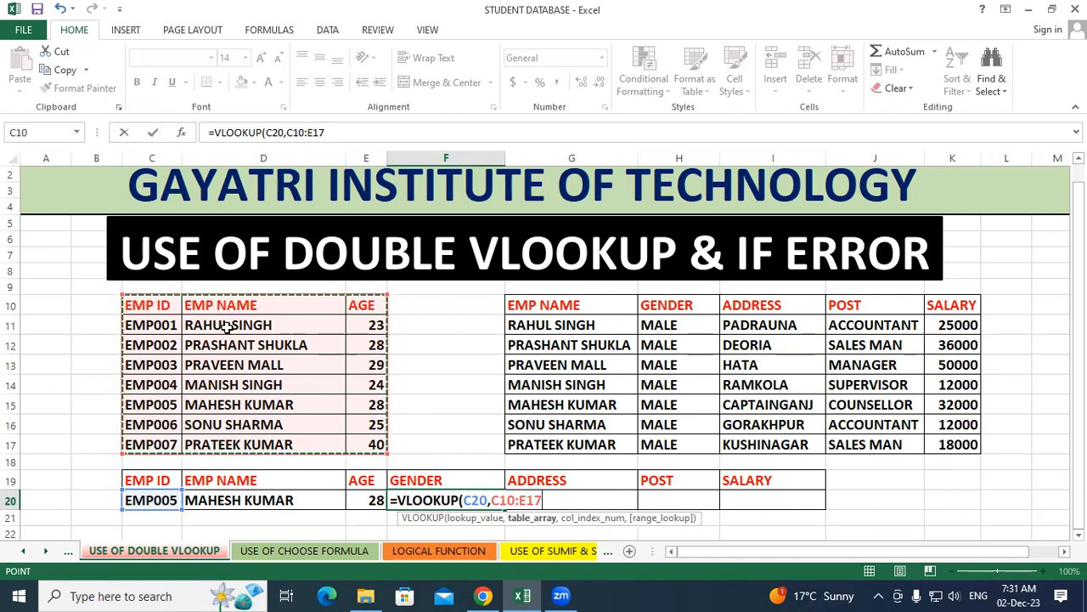
{"action": "type", "text": ","}
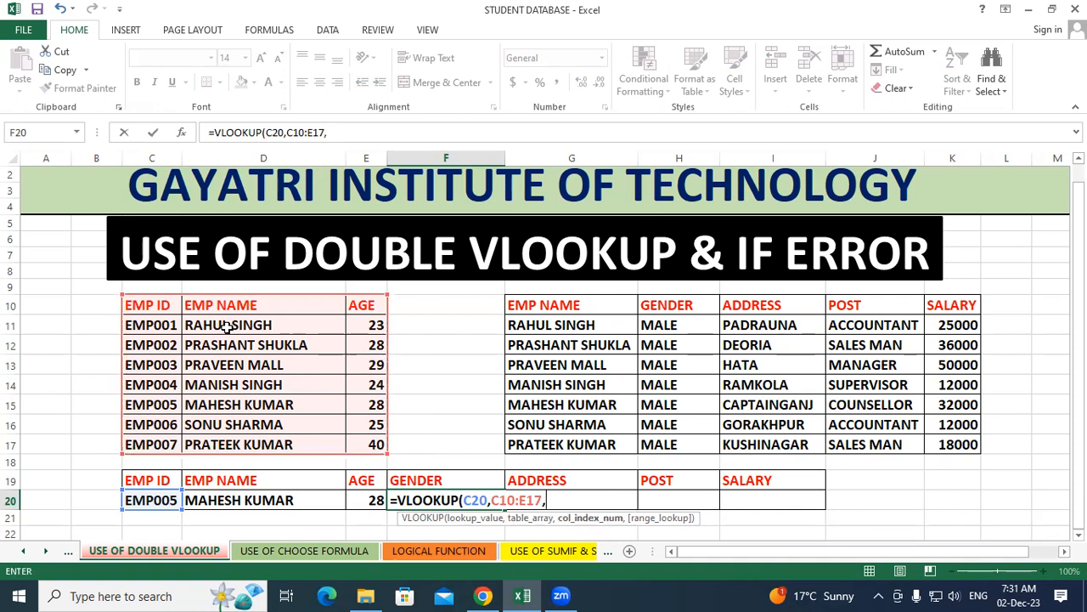
{"action": "type", "text": "2,0"}
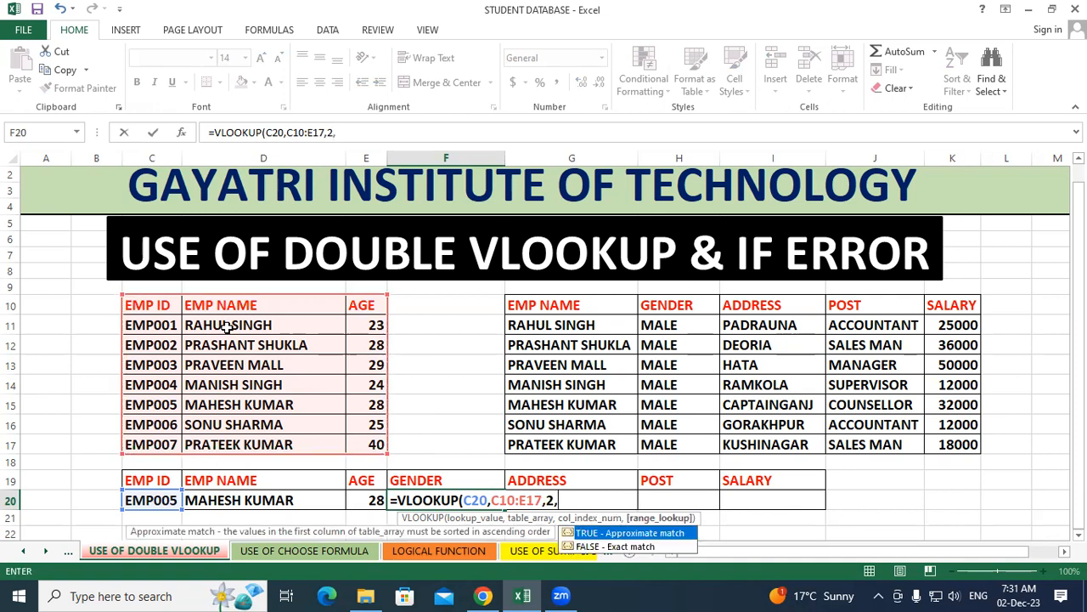
{"action": "type", "text": ")"}
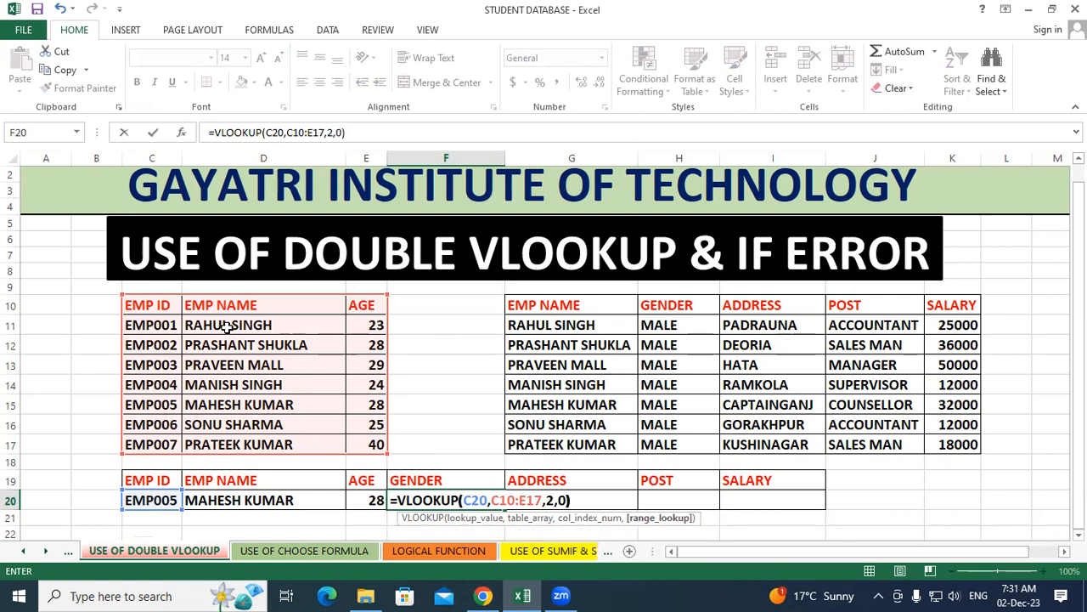
{"action": "key", "text": "Return"}
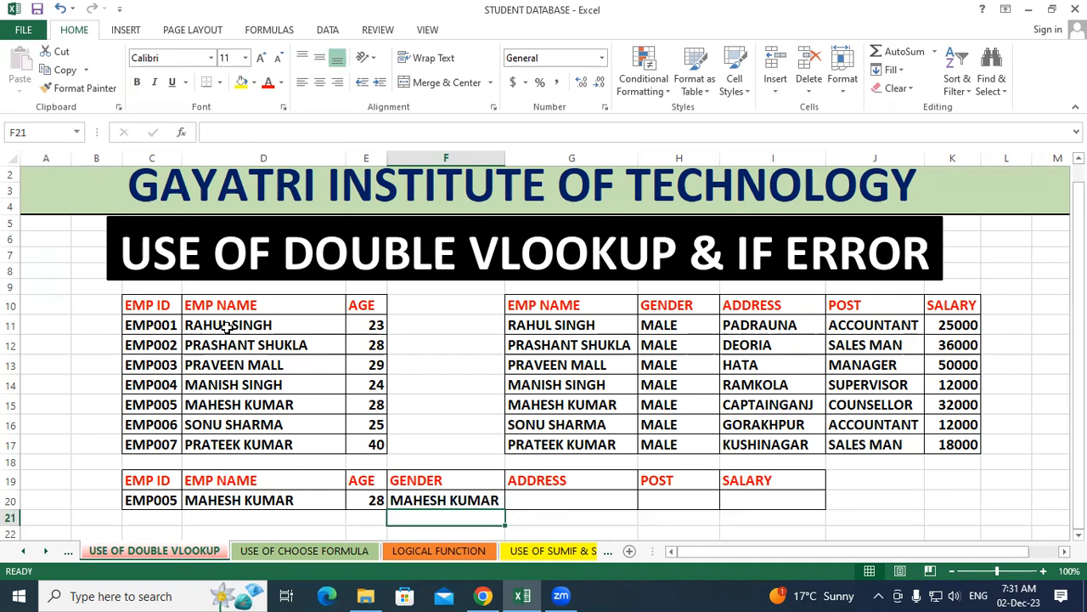
Edit the F20 formula so that VLOOKUP(C20,C10:E17,2,0) becomes the lookup value of an outer VLOOKUP
{"action": "left_click", "coordinate": [691, 321]}
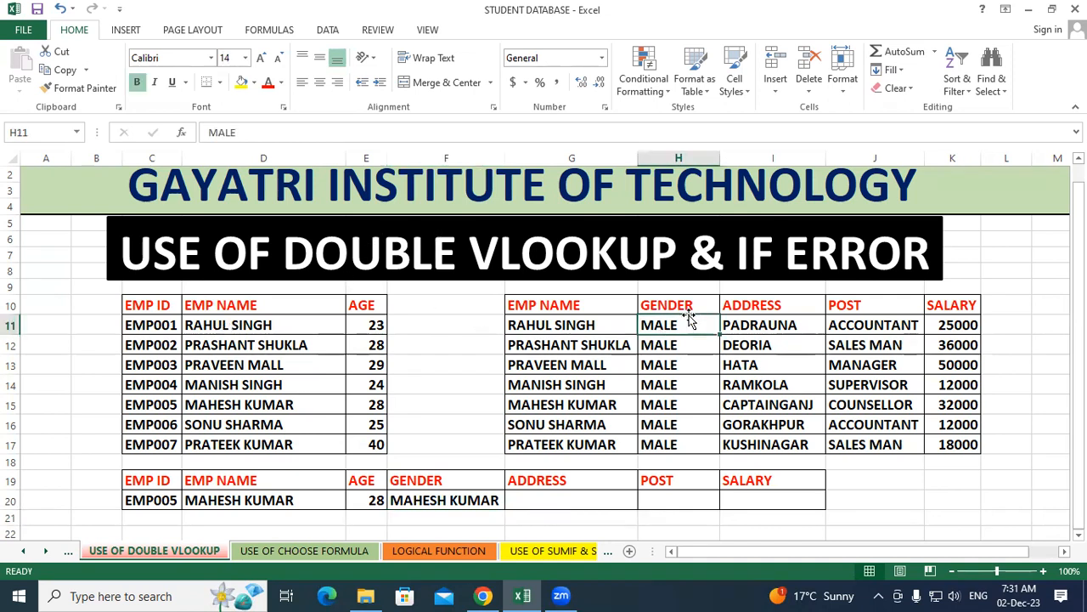
{"action": "left_click", "coordinate": [704, 365]}
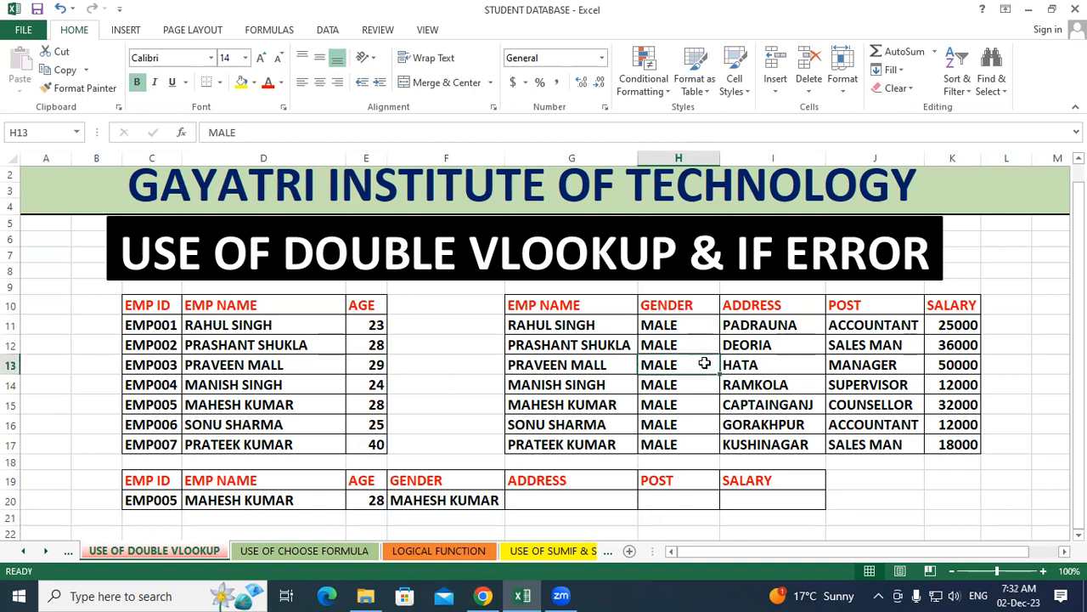
{"action": "double_click", "coordinate": [452, 495]}
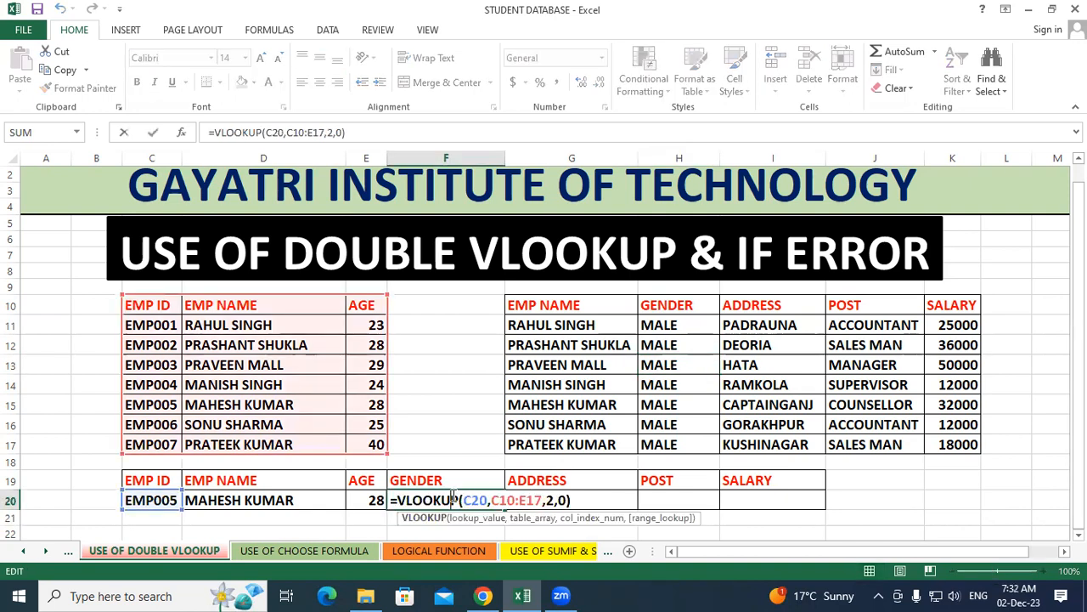
{"action": "left_click", "coordinate": [461, 500]}
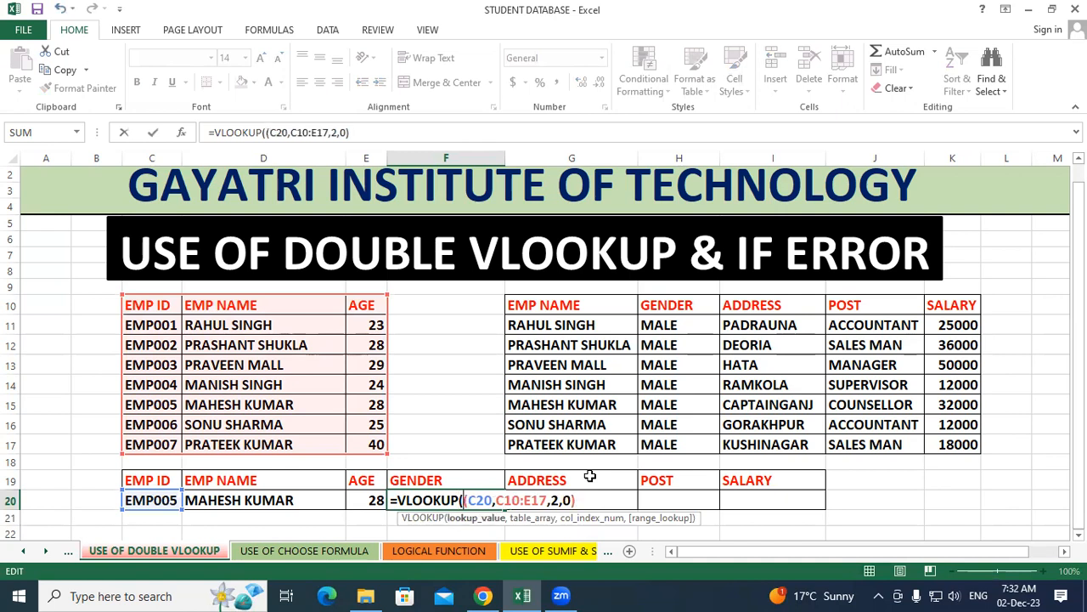
{"action": "type", "text": "vLOOKUP"}
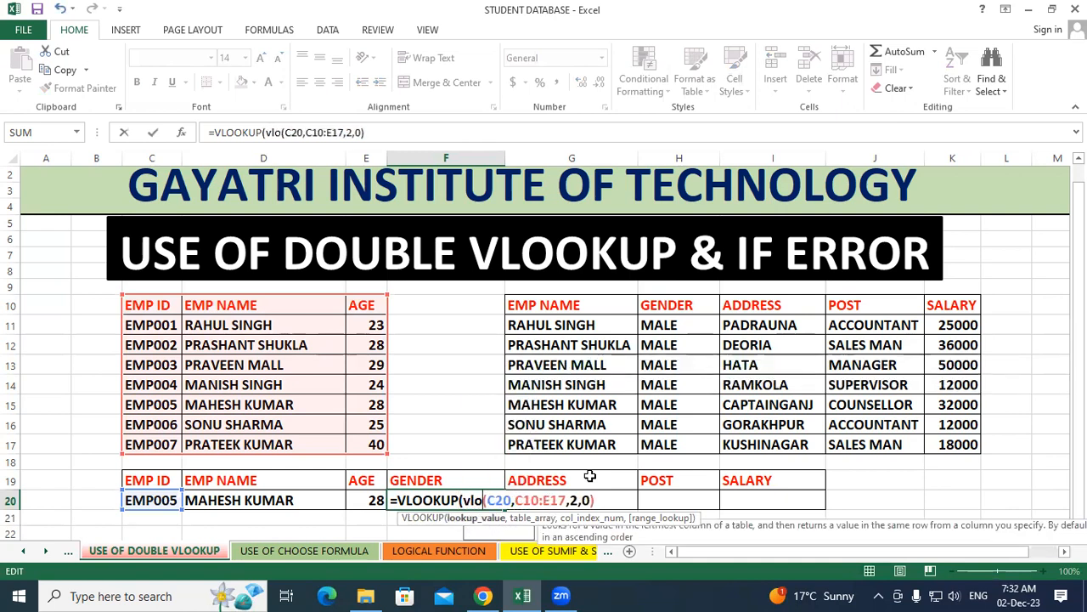
{"action": "key", "text": "Tab"}
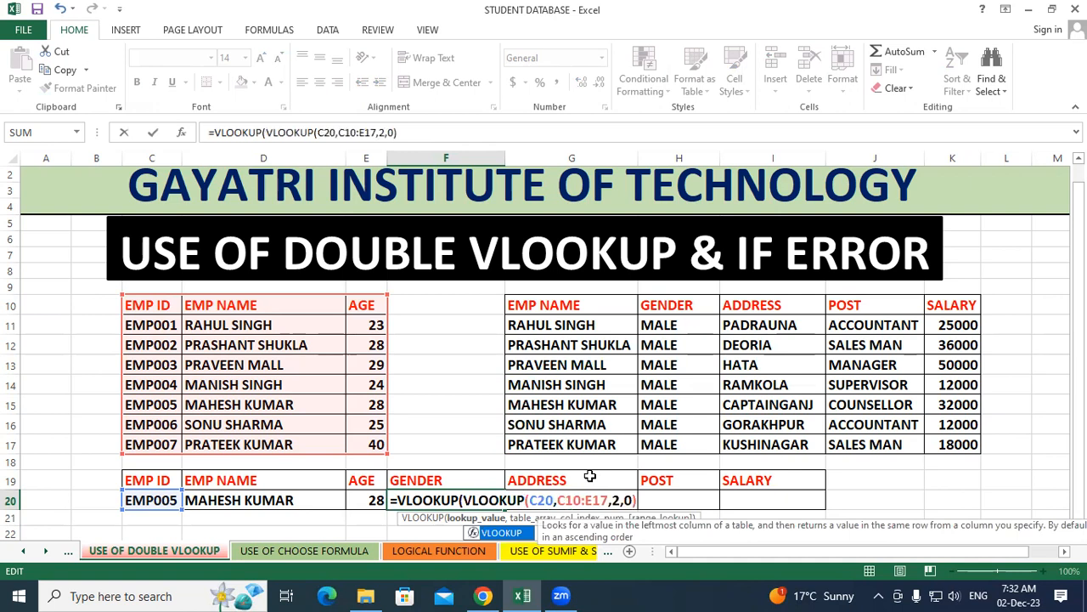
Finish the outer VLOOKUP in F20 with table range G10:K17, column index 2 and match type 0 to return the gender
{"action": "left_click", "coordinate": [635, 501]}
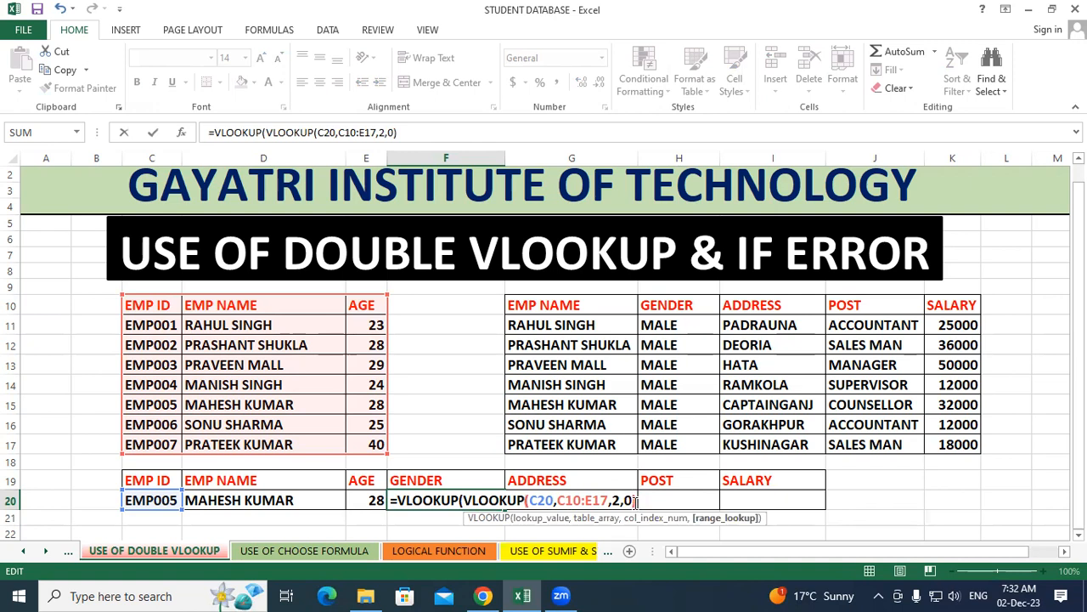
{"action": "key", "text": "Right"}
{"action": "type", "text": ","}
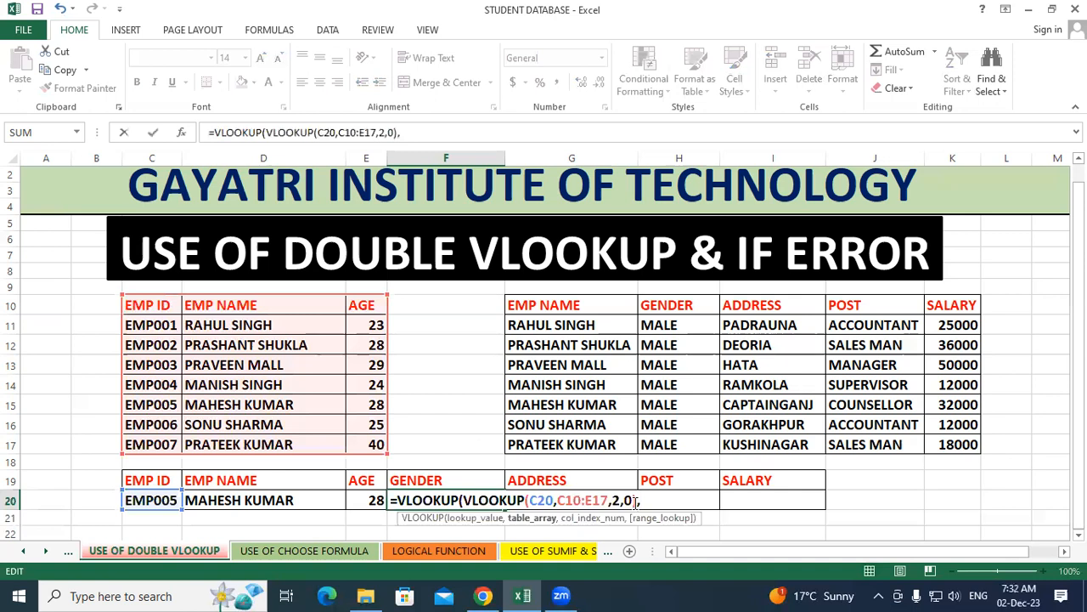
{"action": "left_click_drag", "start_coordinate": [588, 297], "coordinate": [947, 445]}
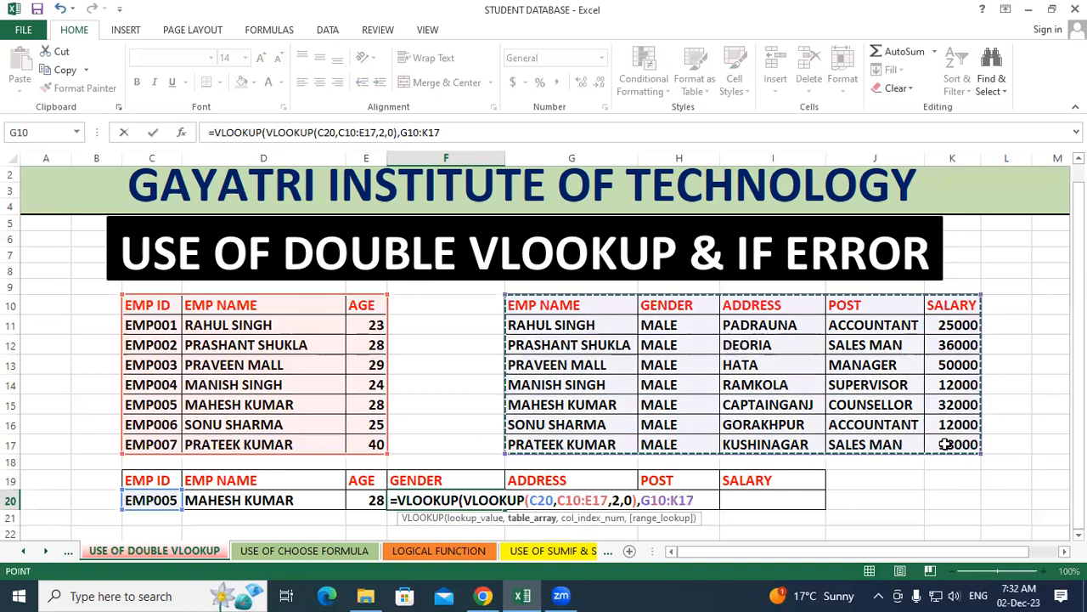
{"action": "type", "text": ","}
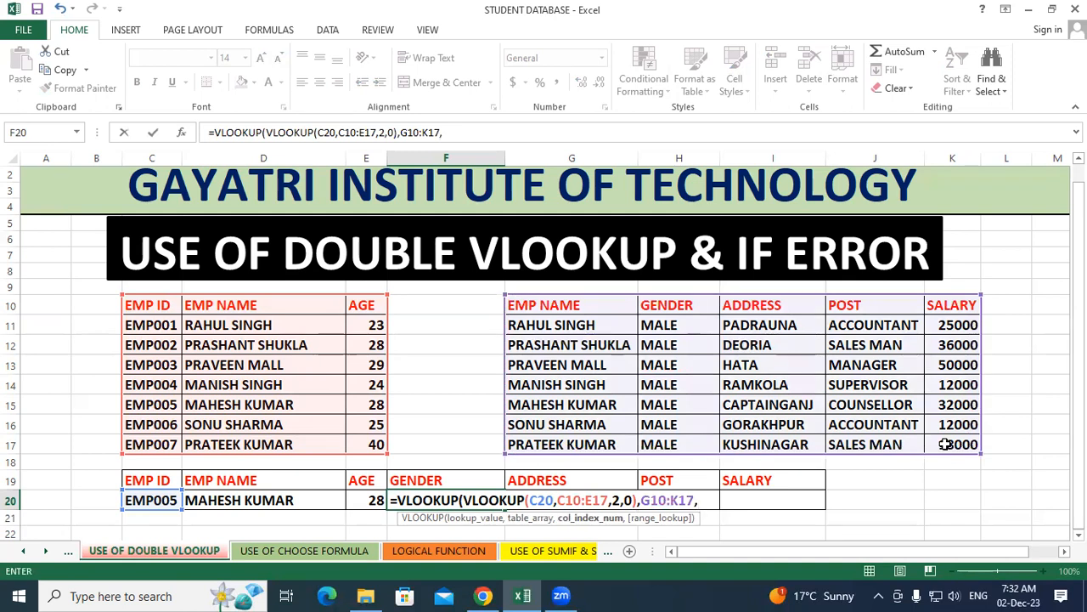
{"action": "type", "text": "2,0"}
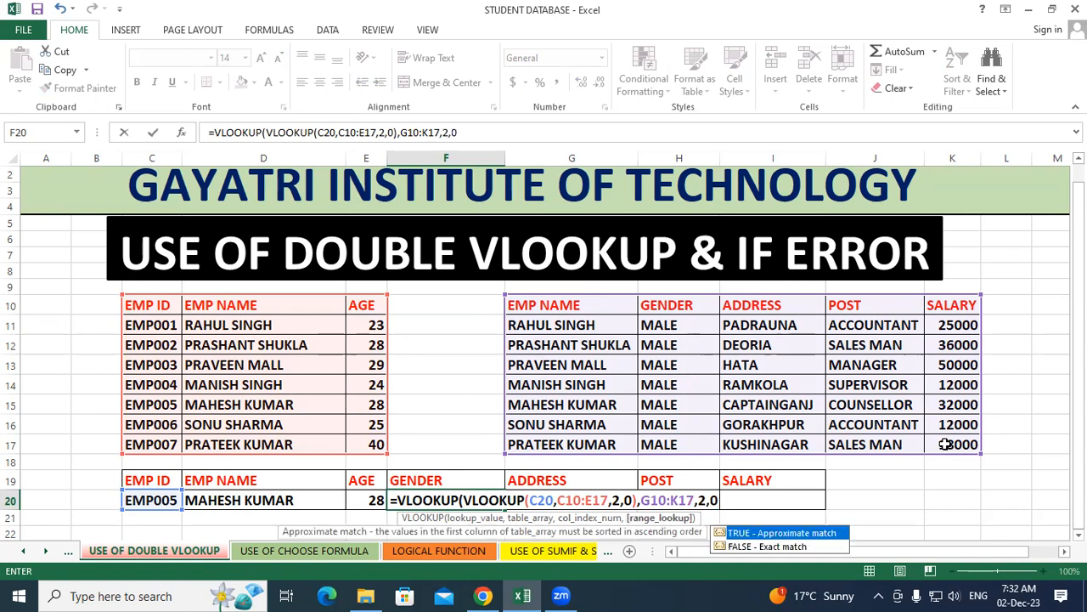
{"action": "type", "text": ")"}
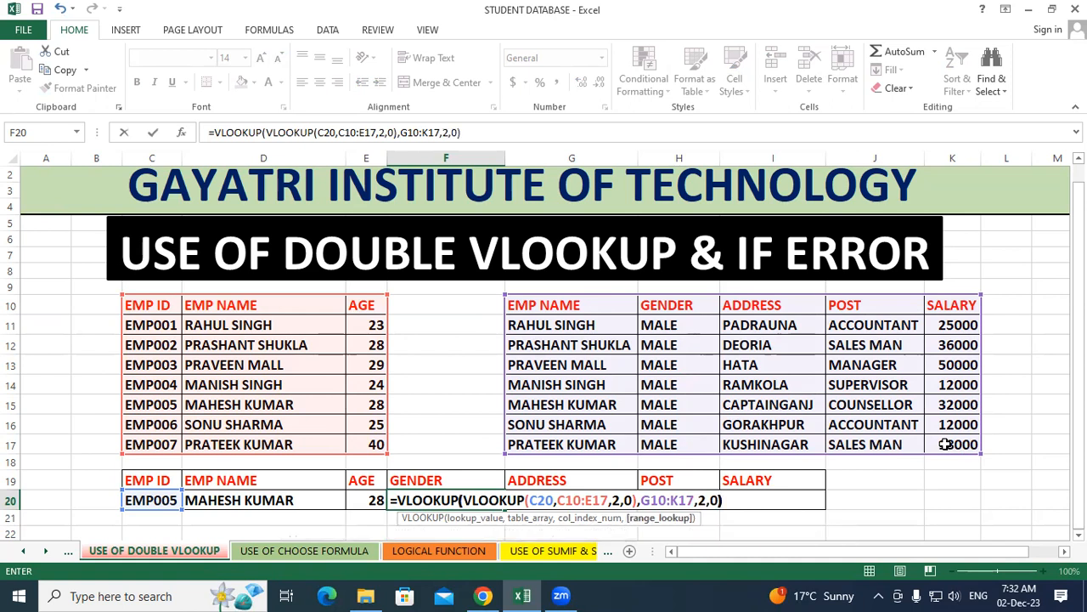
{"action": "key", "text": "Return"}
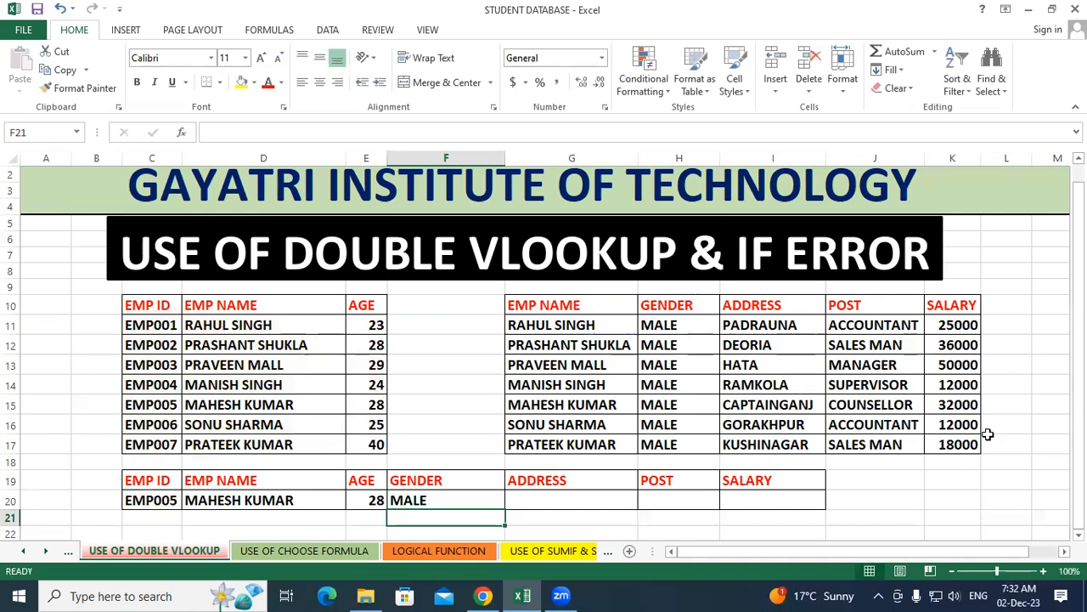
Select the ADDRESS cell G20 and narrow column F to fit its gender entry
{"action": "left_click", "coordinate": [589, 505]}
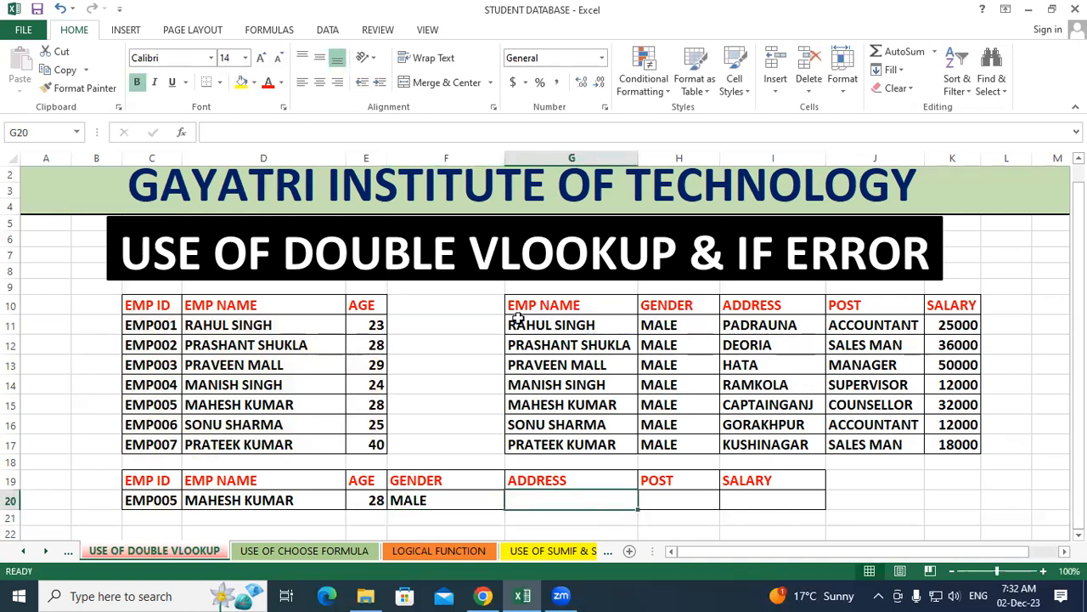
{"action": "left_click_drag", "start_coordinate": [503, 151], "coordinate": [451, 219]}
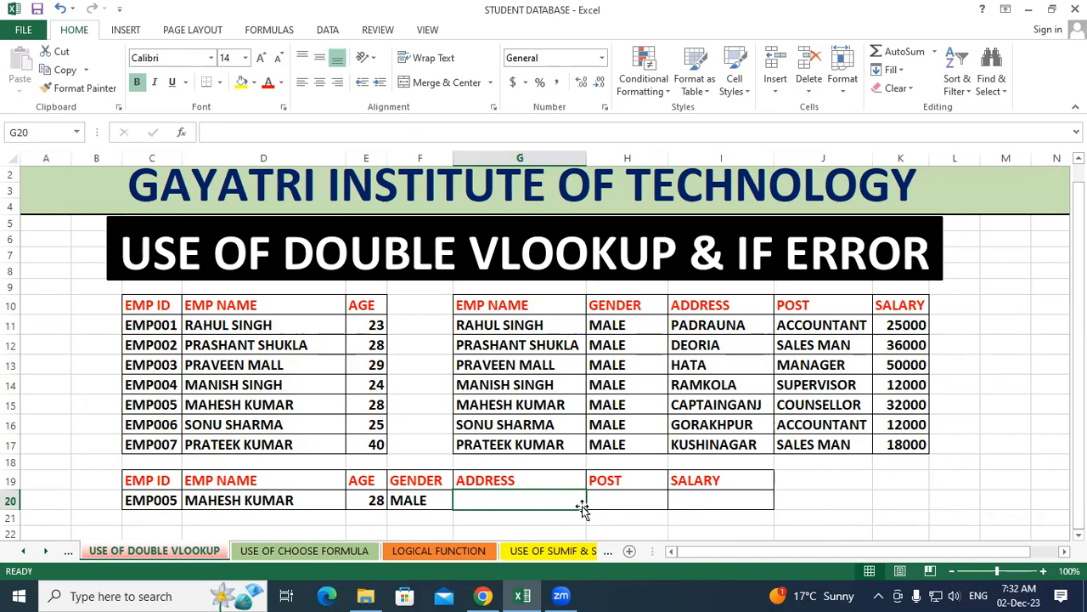
{"action": "left_click_drag", "start_coordinate": [541, 495], "coordinate": [703, 506]}
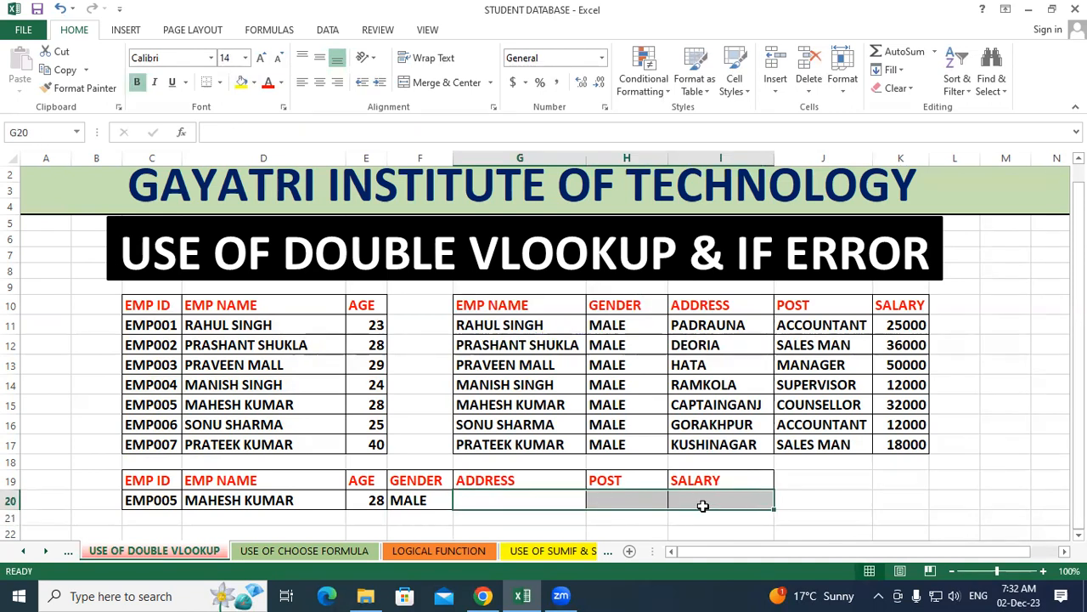
{"action": "left_click", "coordinate": [852, 502]}
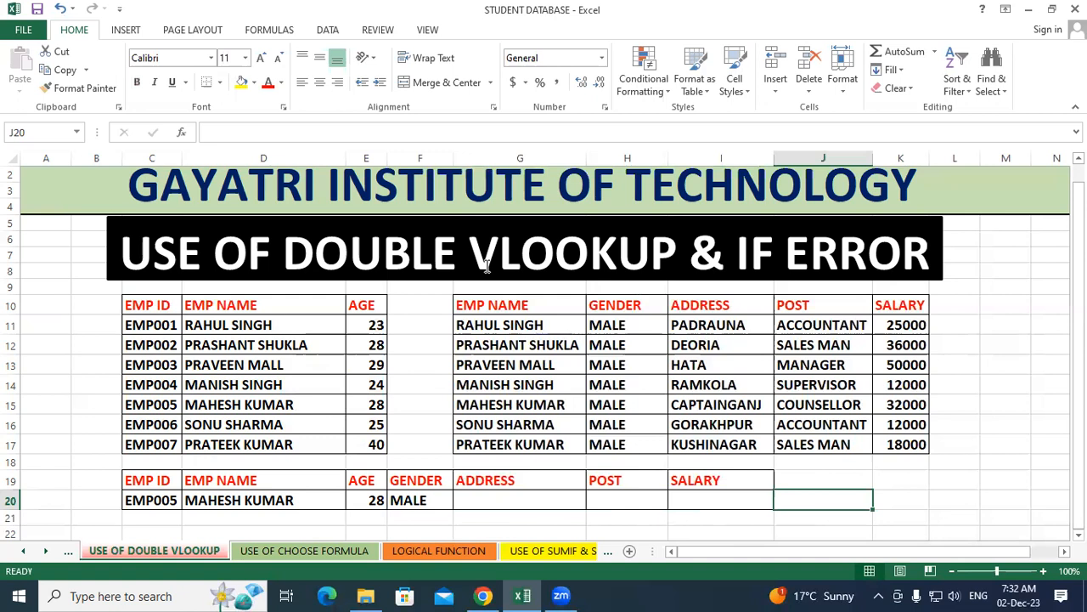
Start the formula =VLOOKUP(C20,C10:E17,2,0 in the ADDRESS cell G20 to look up the employee's name by ID
{"action": "left_click", "coordinate": [560, 498]}
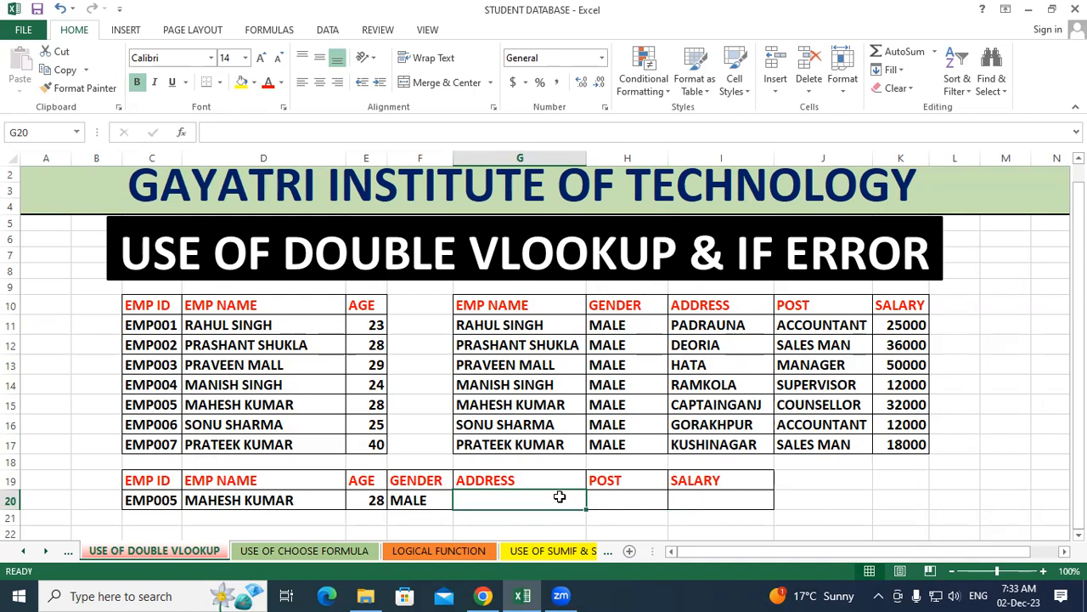
{"action": "type", "text": "=v"}
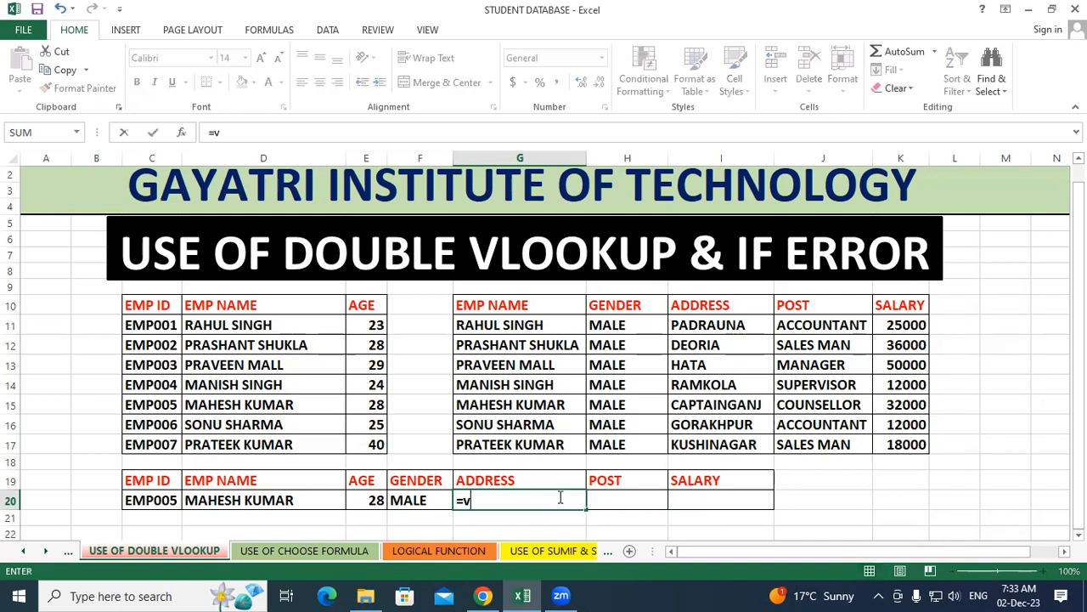
{"action": "type", "text": "loo"}
{"action": "key", "text": "Tab"}
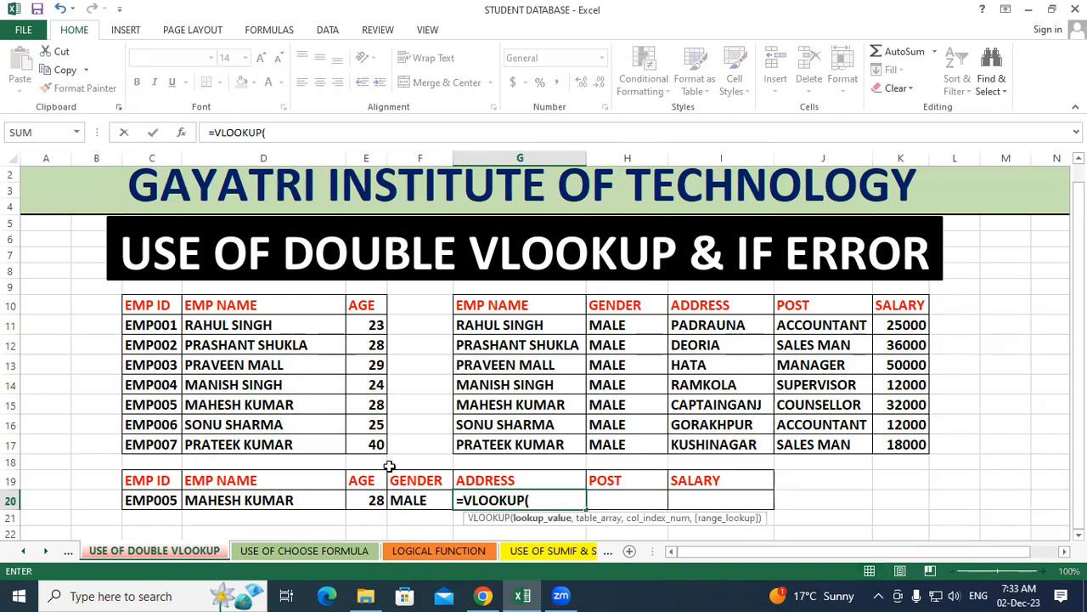
{"action": "left_click", "coordinate": [153, 501]}
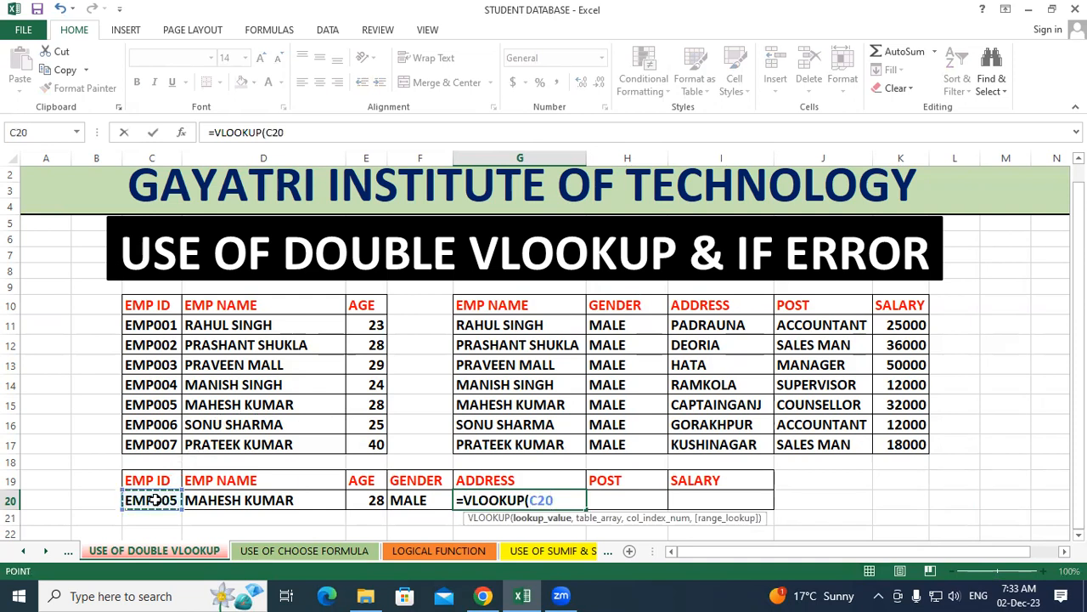
{"action": "type", "text": ","}
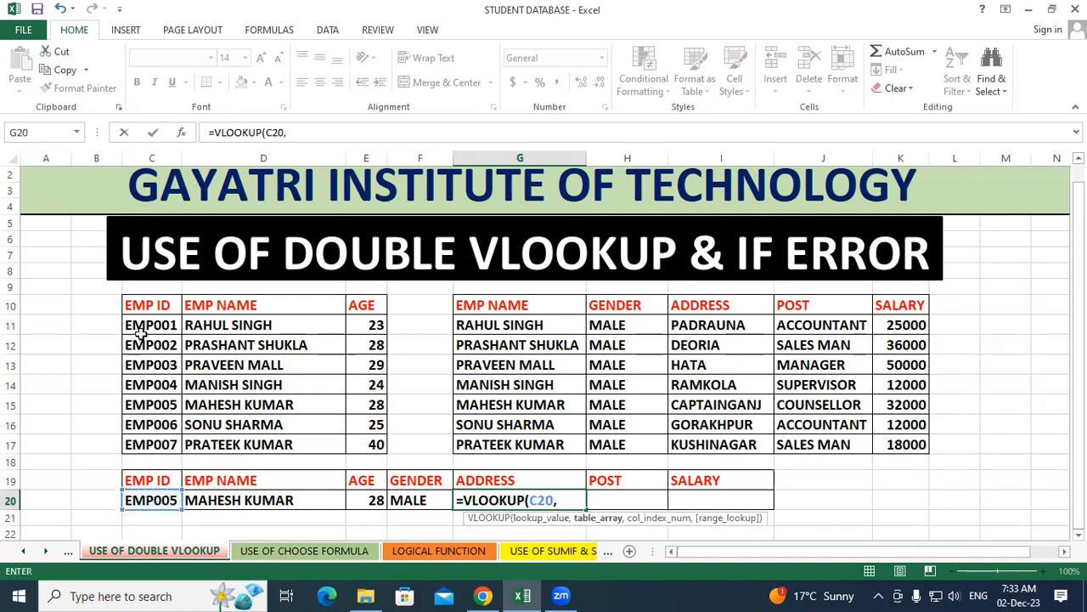
{"action": "left_click_drag", "start_coordinate": [141, 301], "coordinate": [358, 440]}
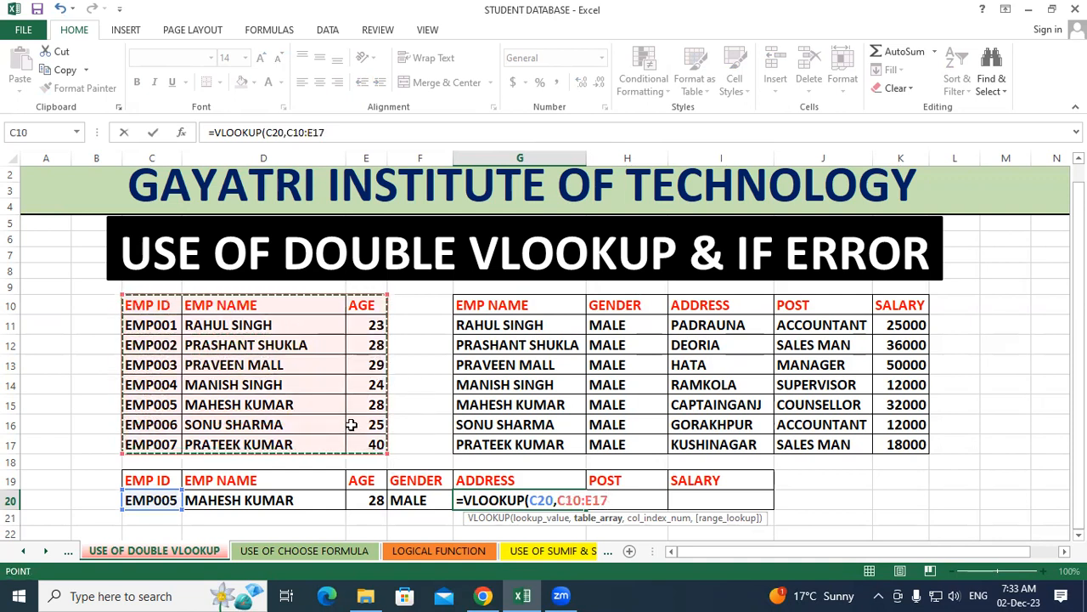
{"action": "type", "text": ","}
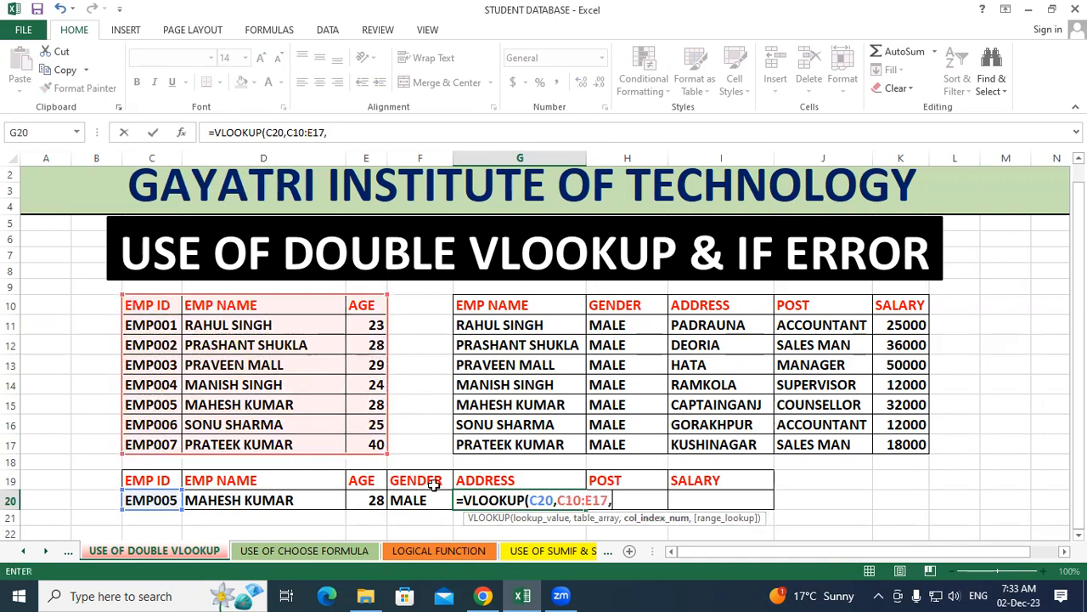
{"action": "type", "text": "2,0"}
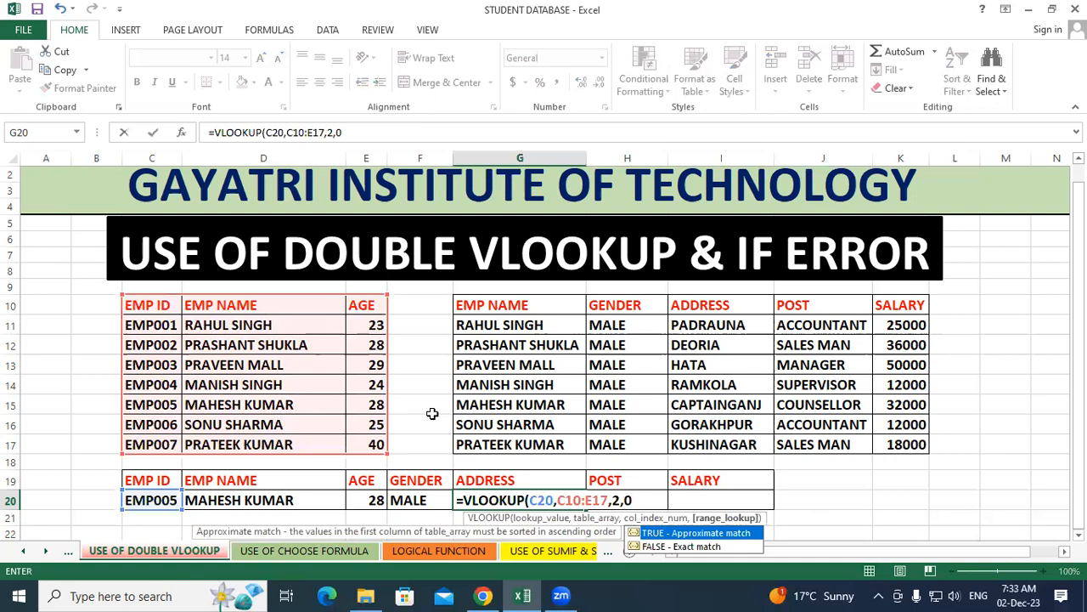
Nest VLOOKUP(C20,C10:E17,2,0) as the lookup value of an outer VLOOKUP in the G20 formula
{"action": "left_click", "coordinate": [527, 500]}
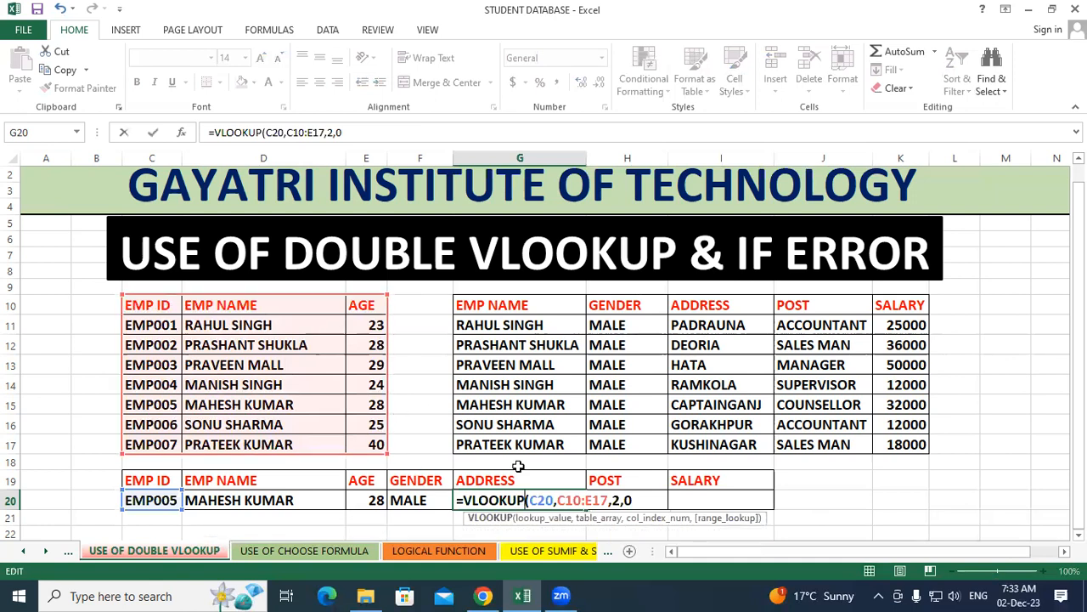
{"action": "type", "text": "("}
{"action": "key", "text": "Left"}
{"action": "type", "text": "vloo"}
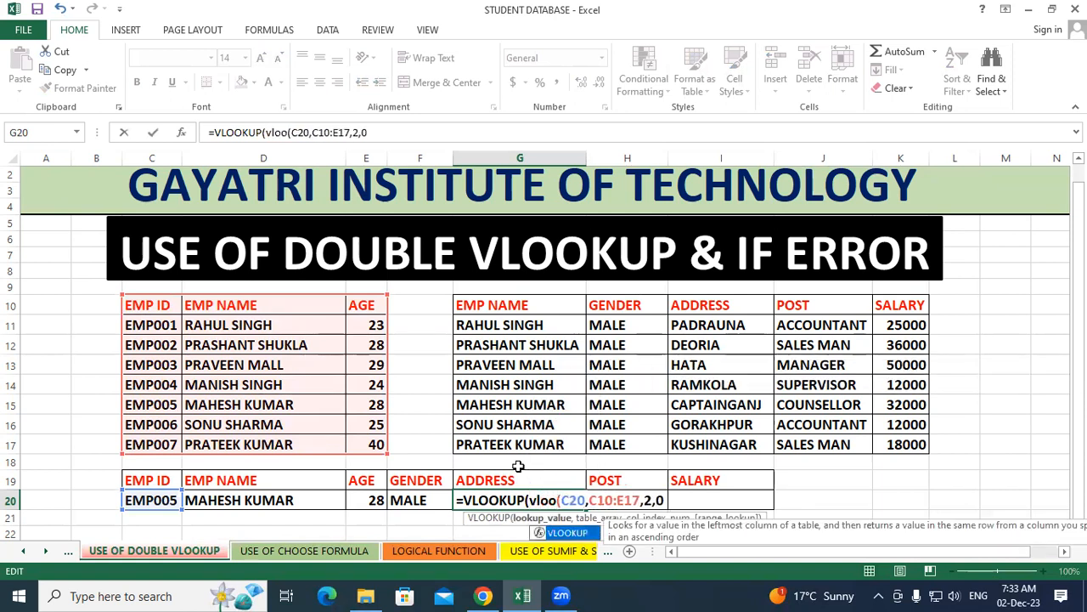
{"action": "key", "text": "Tab"}
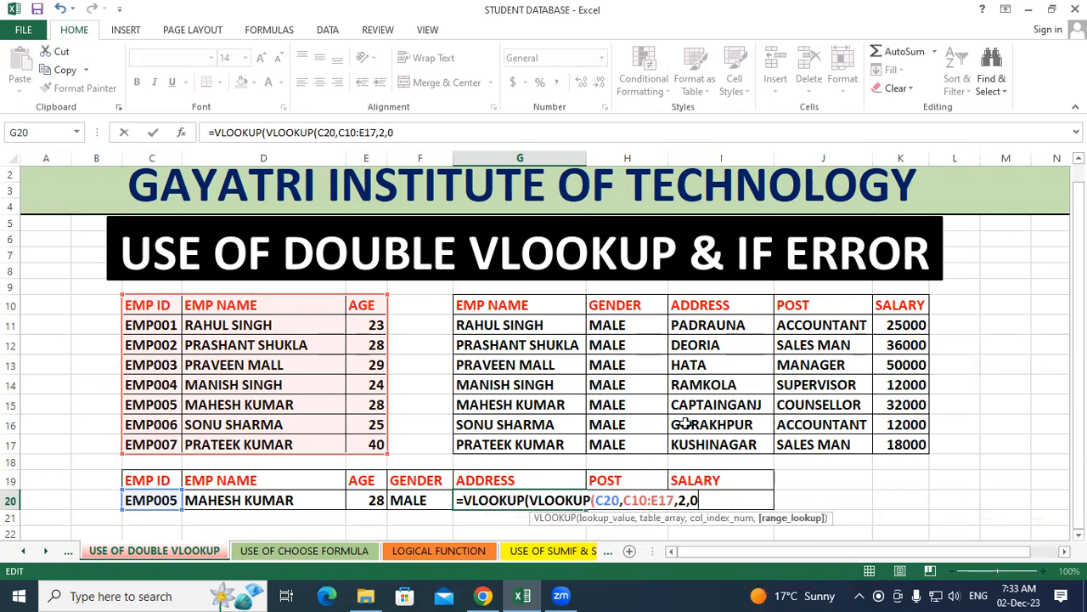
{"action": "type", "text": ")"}
{"action": "type", "text": ","}
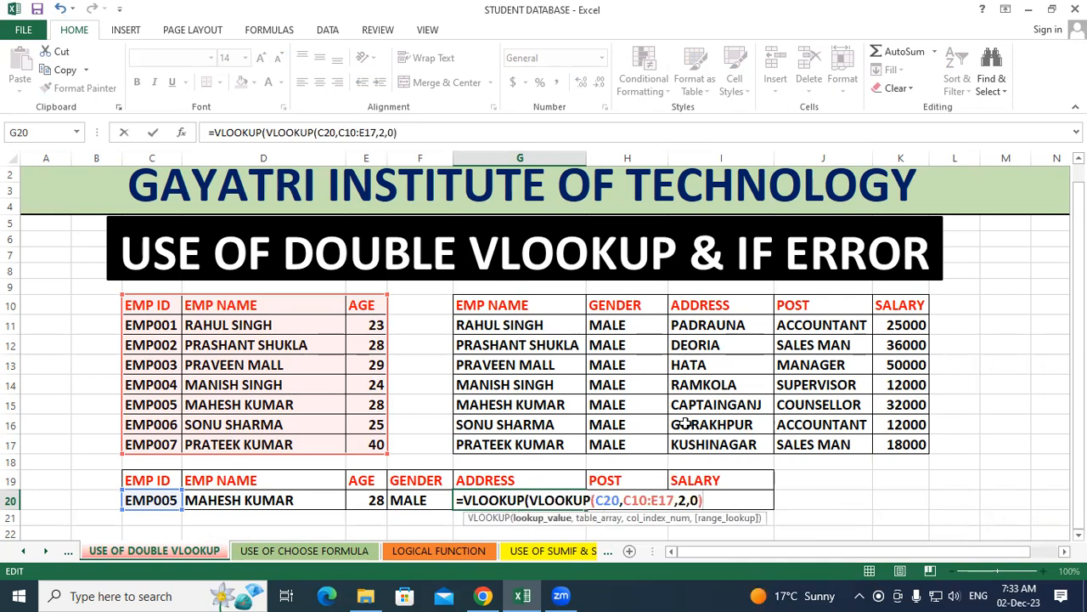
Complete the outer VLOOKUP in G20 with table range G10:K17, column index 3 and match type 0 to return the address
{"action": "left_click_drag", "start_coordinate": [489, 294], "coordinate": [907, 439]}
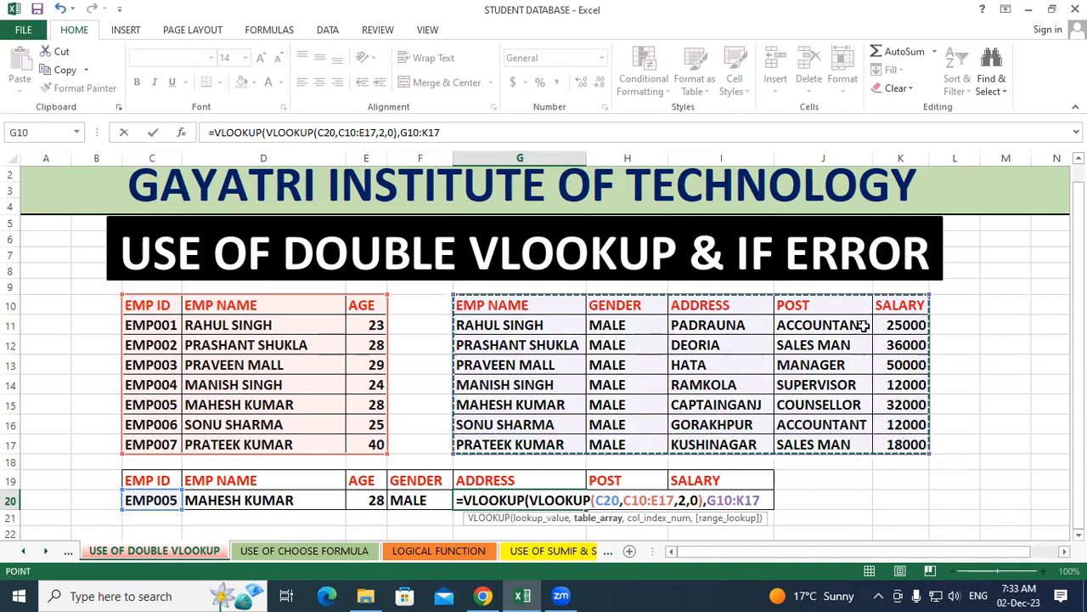
{"action": "type", "text": ","}
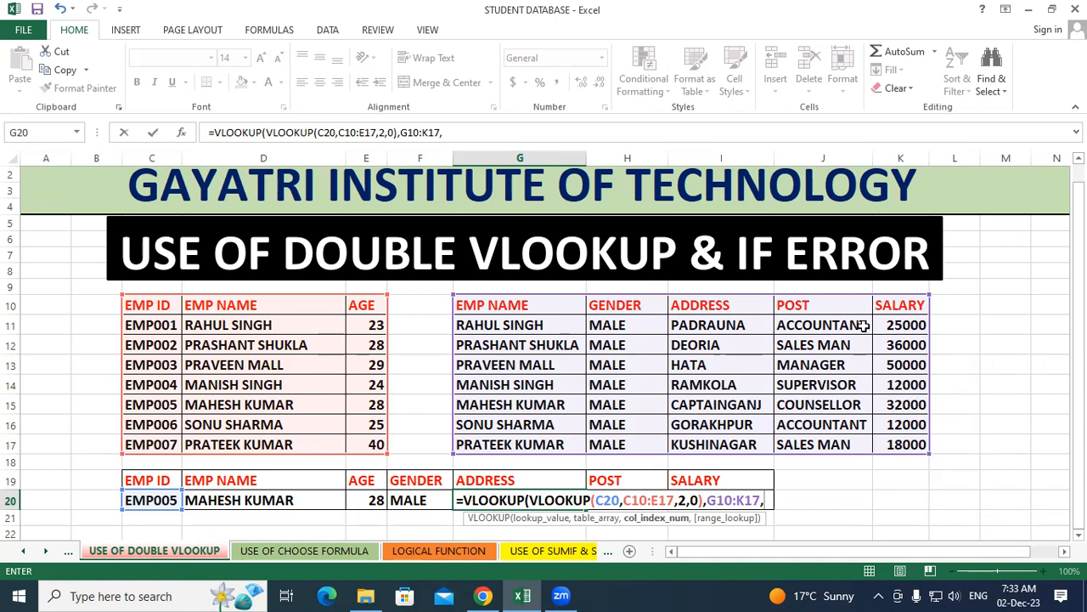
{"action": "type", "text": "3,0"}
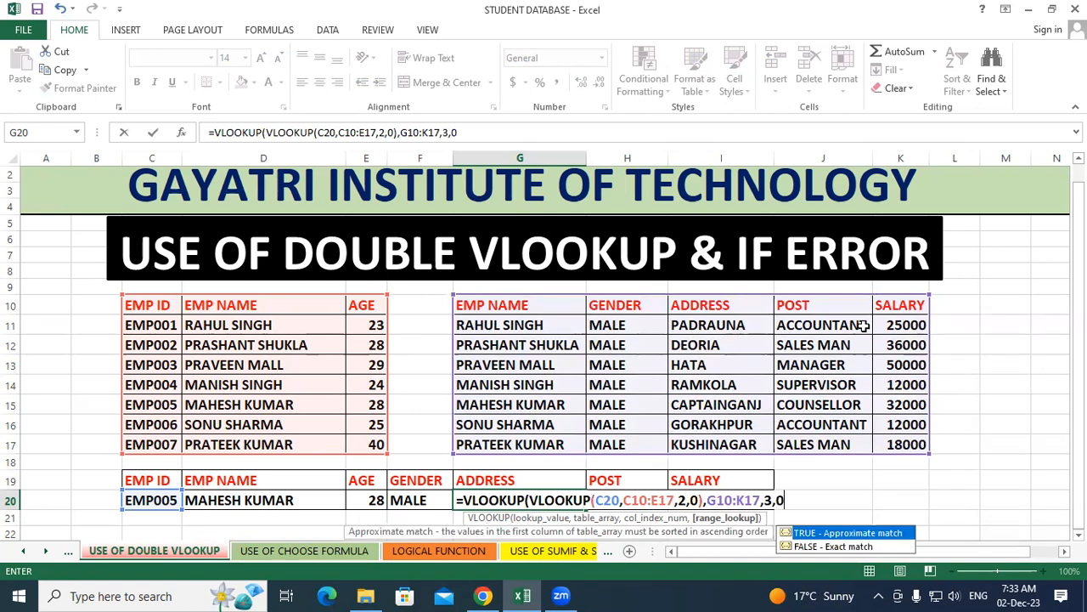
{"action": "type", "text": ")"}
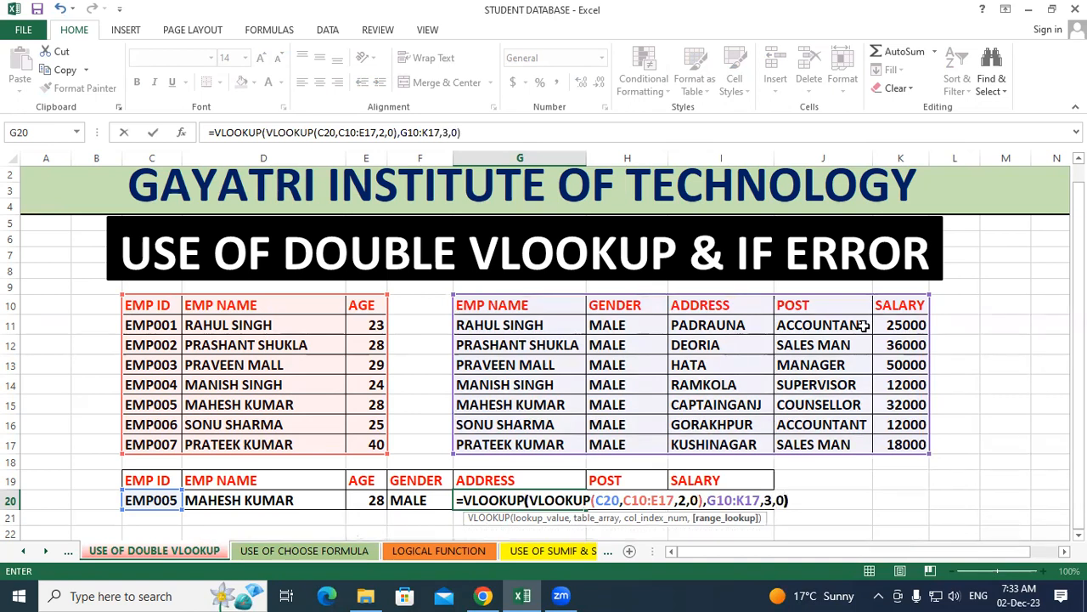
{"action": "key", "text": "Return"}
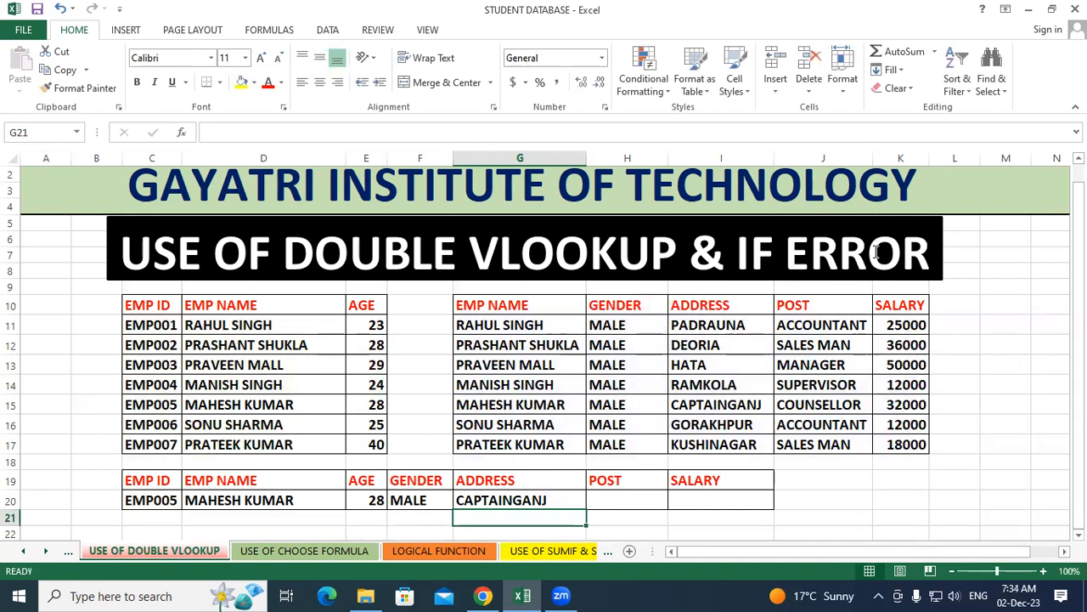
Examine the POST entries in column J of the second table that the empty POST cell H20 has to draw from
{"action": "left_click", "coordinate": [626, 497]}
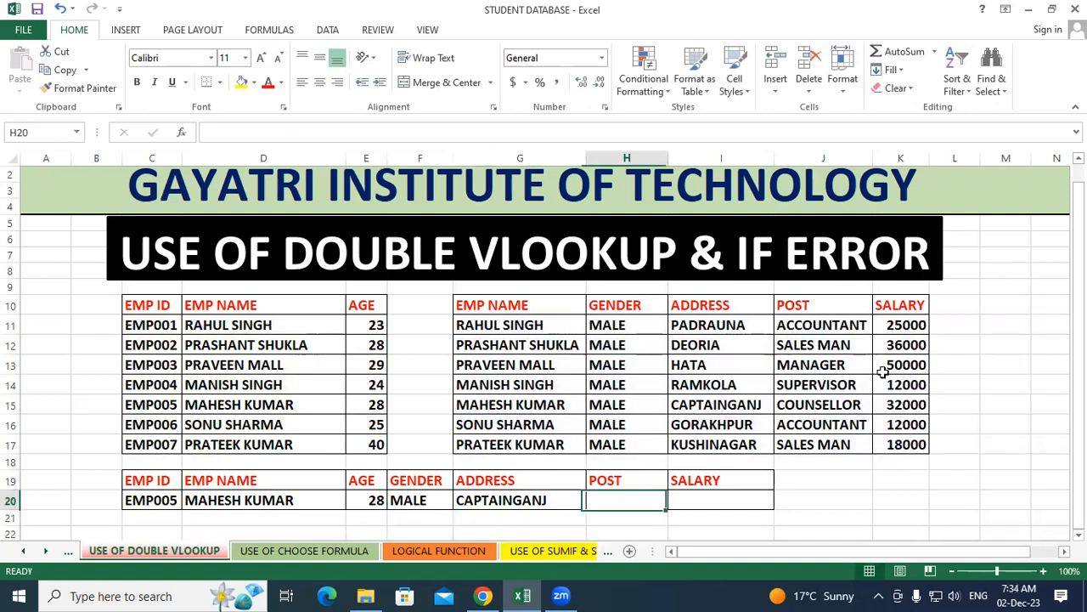
{"action": "left_click", "coordinate": [841, 328]}
{"action": "left_click", "coordinate": [835, 344]}
{"action": "left_click", "coordinate": [833, 364]}
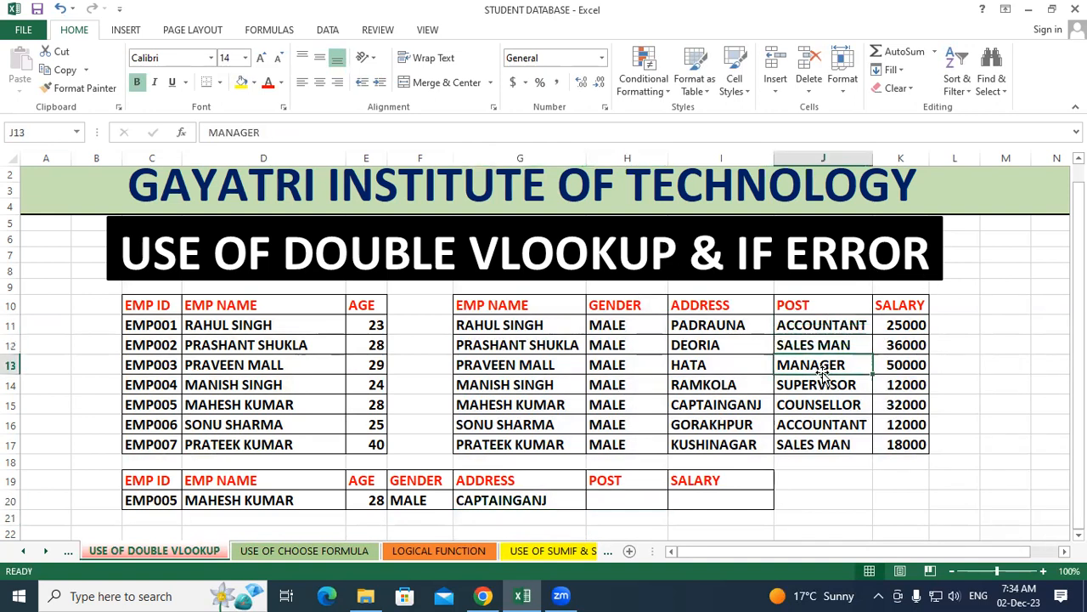
{"action": "left_click", "coordinate": [813, 385]}
{"action": "left_click", "coordinate": [807, 405]}
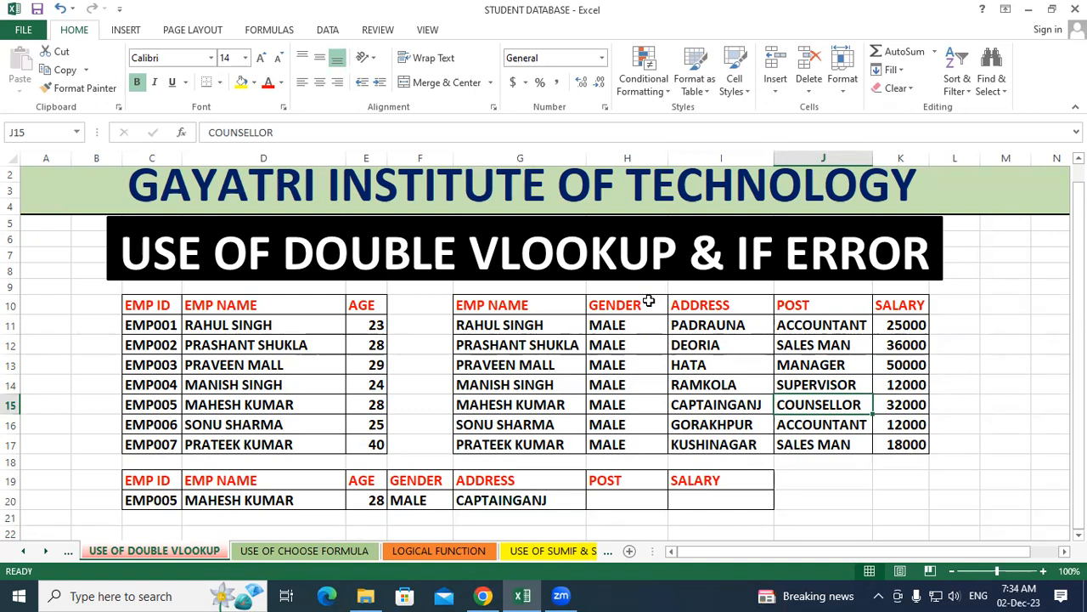
{"action": "left_click", "coordinate": [860, 428]}
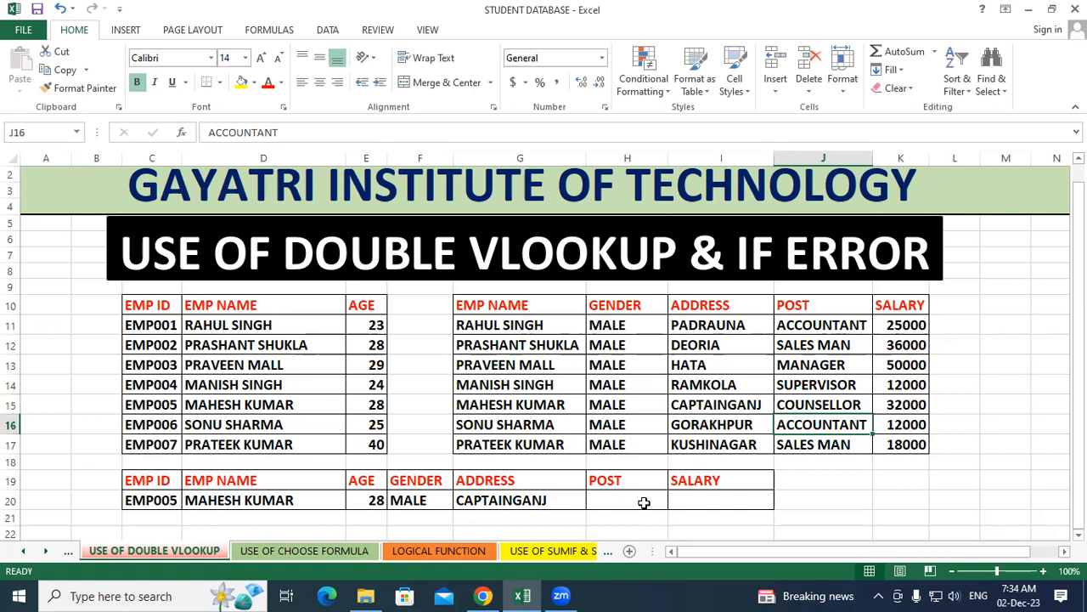
{"action": "left_click", "coordinate": [643, 501]}
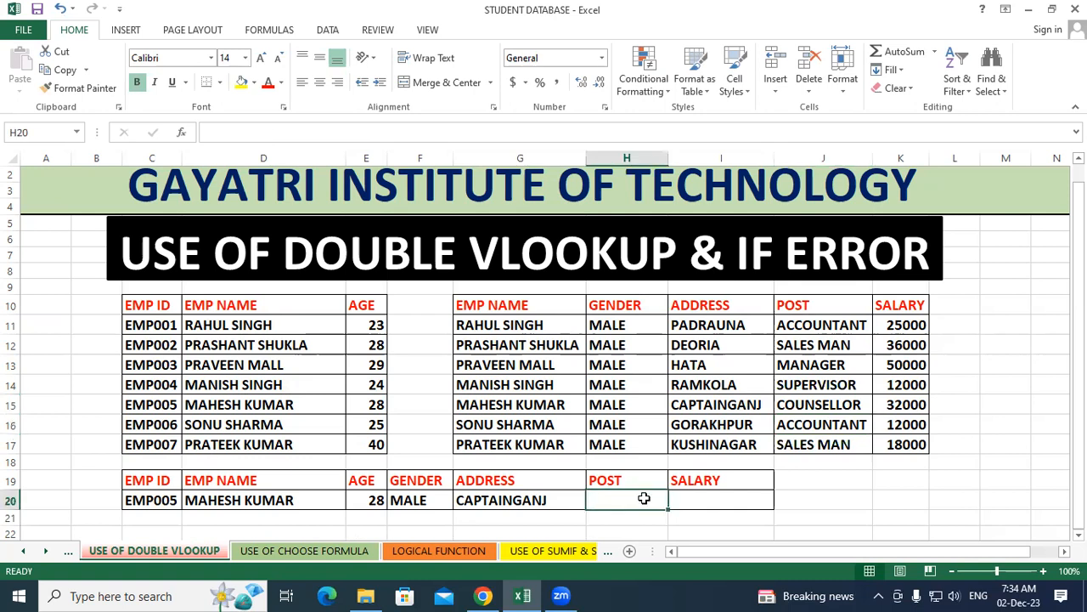
{"action": "left_click", "coordinate": [836, 324]}
{"action": "left_click", "coordinate": [826, 343]}
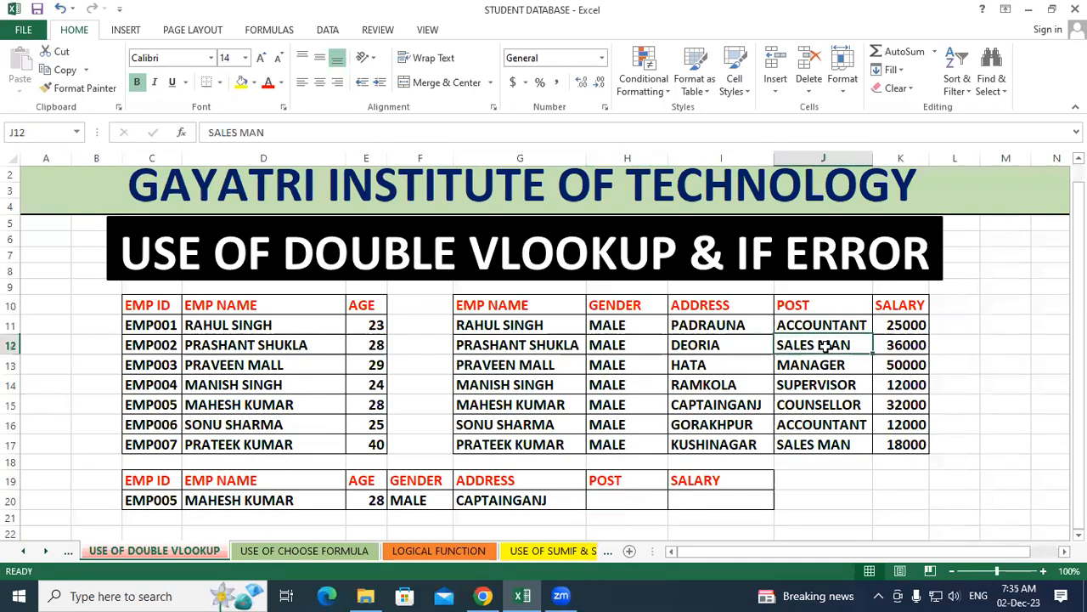
{"action": "left_click", "coordinate": [818, 365]}
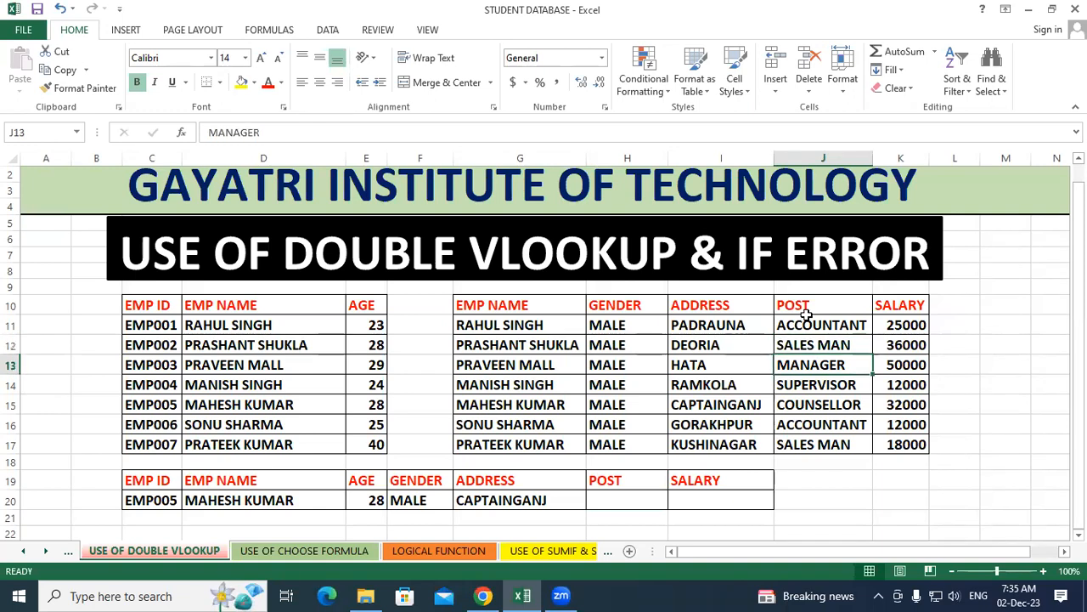
{"action": "left_click", "coordinate": [798, 389]}
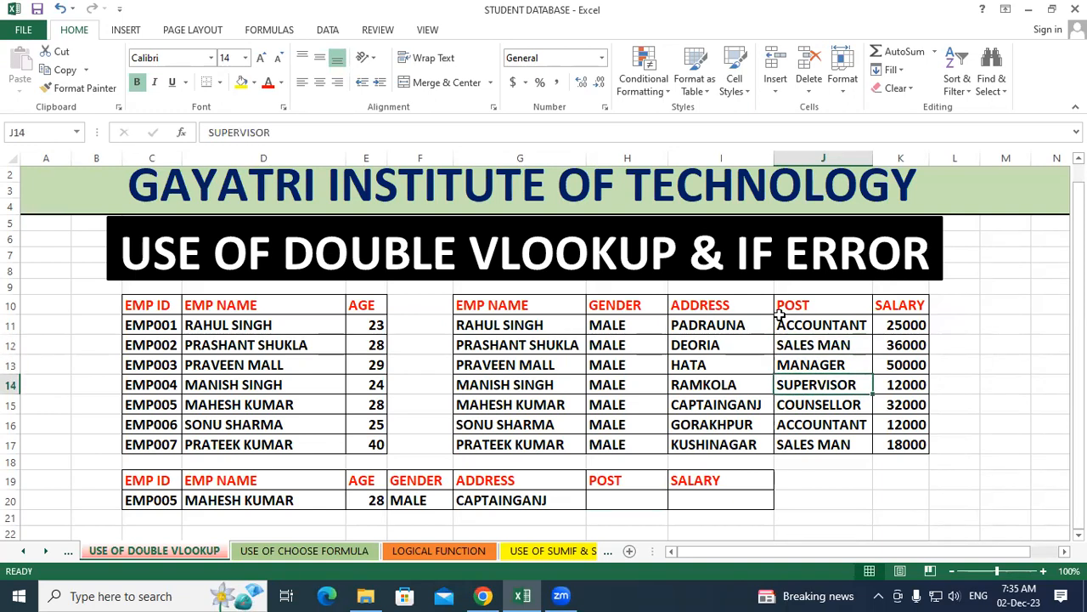
Begin the formula =VLOOKUP(VLOOKUP( in the POST cell H20, with the inner VLOOKUP serving as the lookup value
{"action": "left_click", "coordinate": [636, 499]}
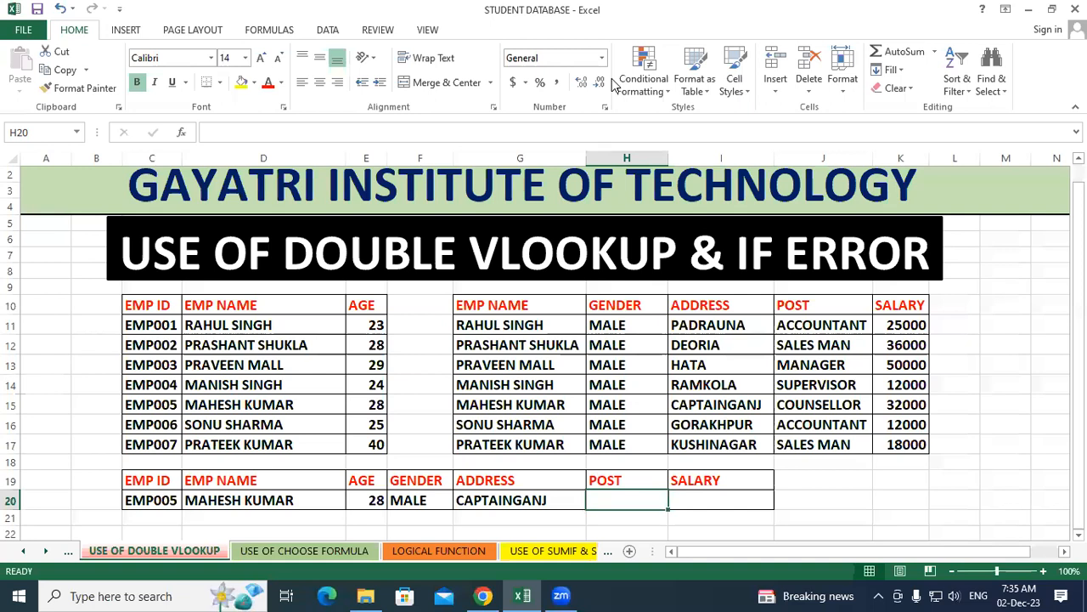
{"action": "type", "text": "="}
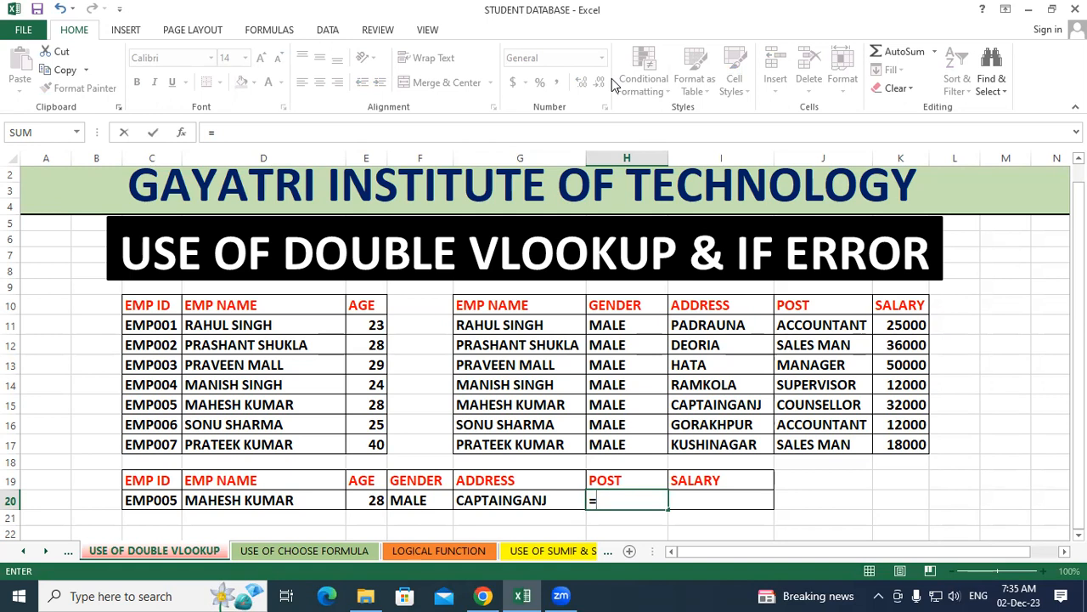
{"action": "type", "text": "v"}
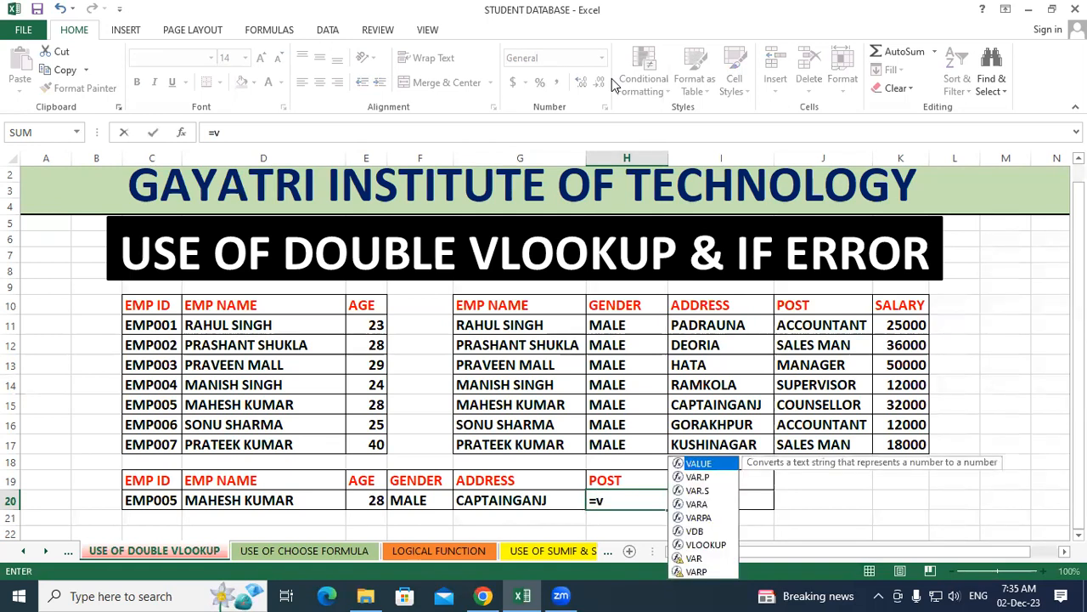
{"action": "type", "text": "loo"}
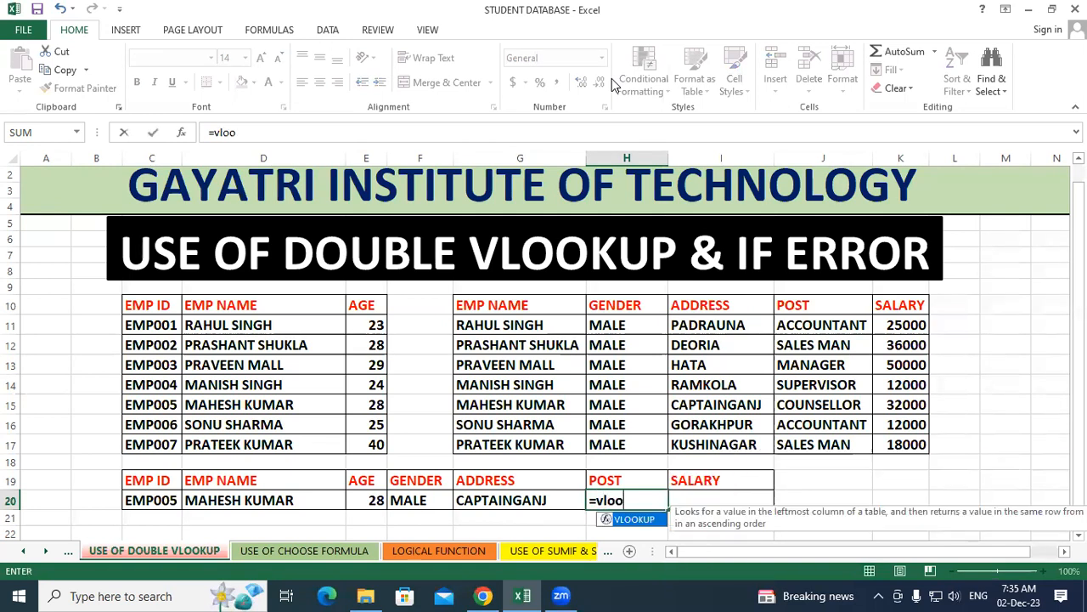
{"action": "key", "text": "Tab"}
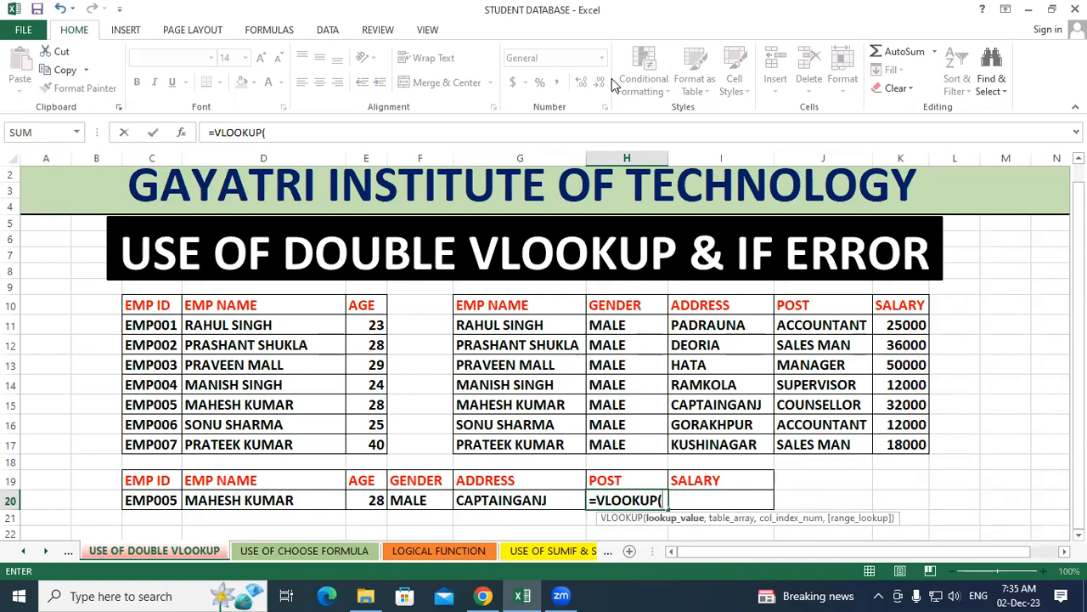
{"action": "type", "text": "vloo"}
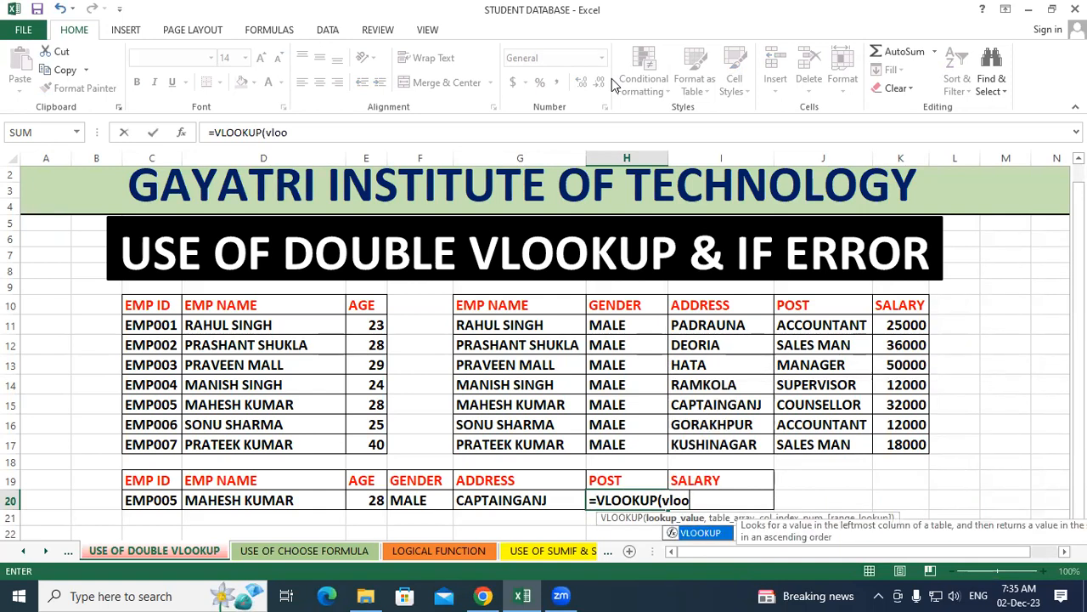
{"action": "key", "text": "Tab"}
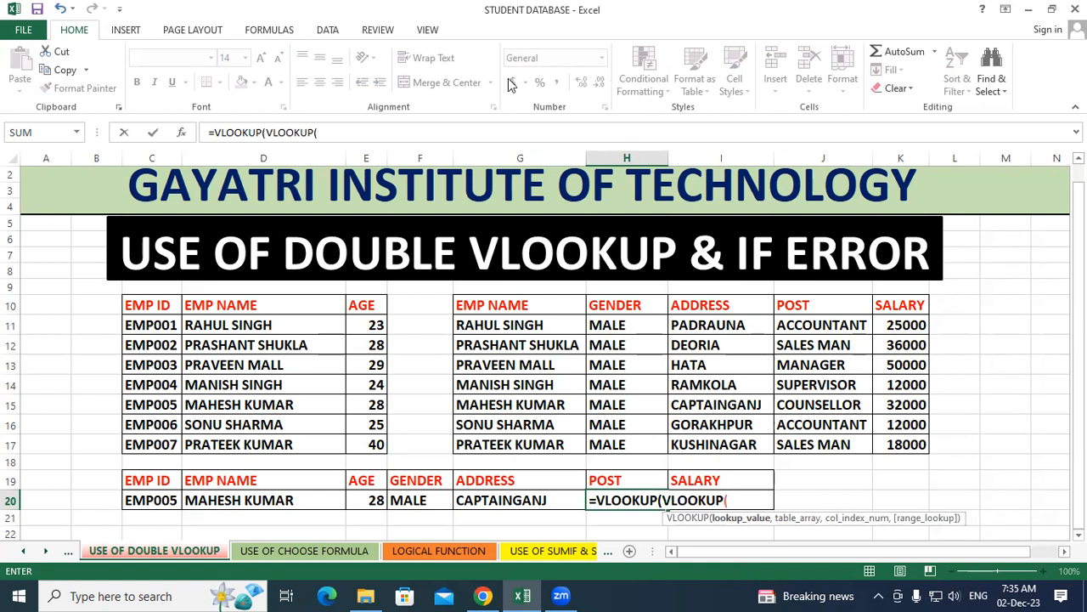
Fill in the inner VLOOKUP in H20 with lookup value C20, table range C10:E17, column index 2 and match type 0
{"action": "left_click", "coordinate": [166, 497]}
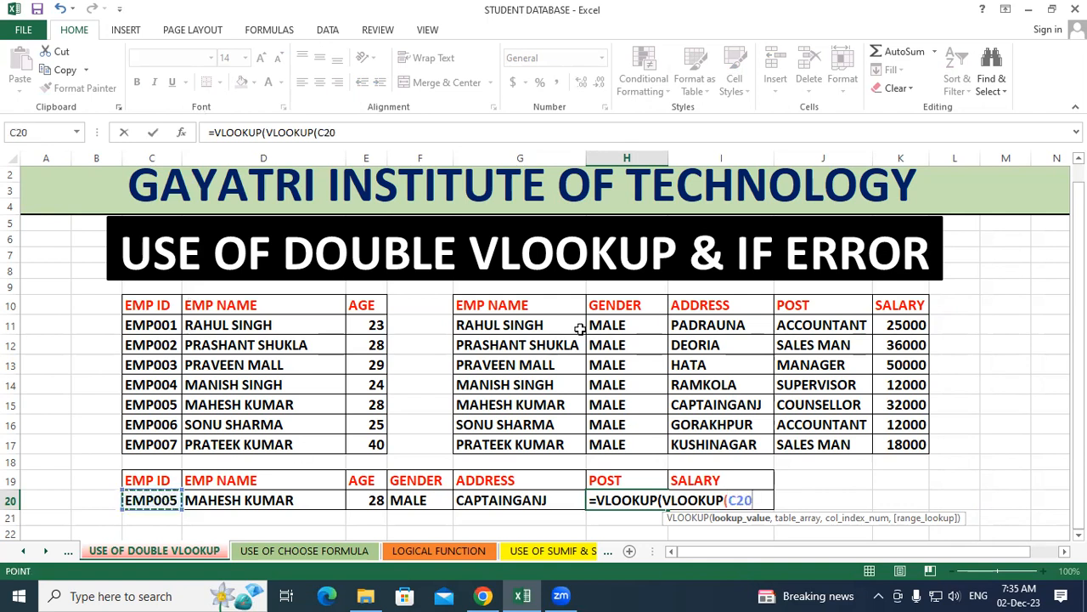
{"action": "type", "text": ","}
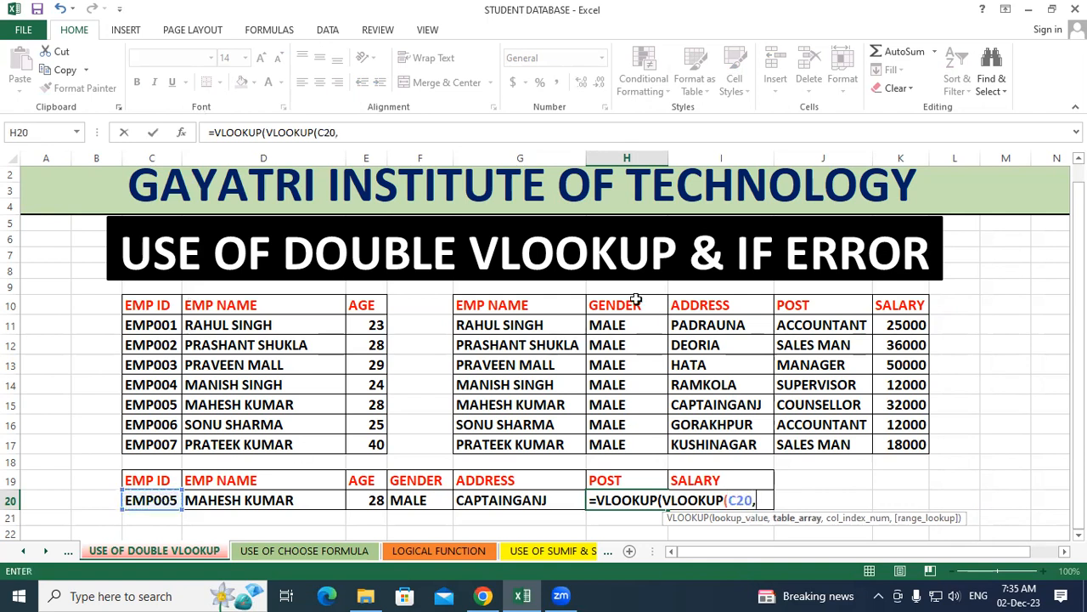
{"action": "left_click_drag", "start_coordinate": [153, 295], "coordinate": [366, 444]}
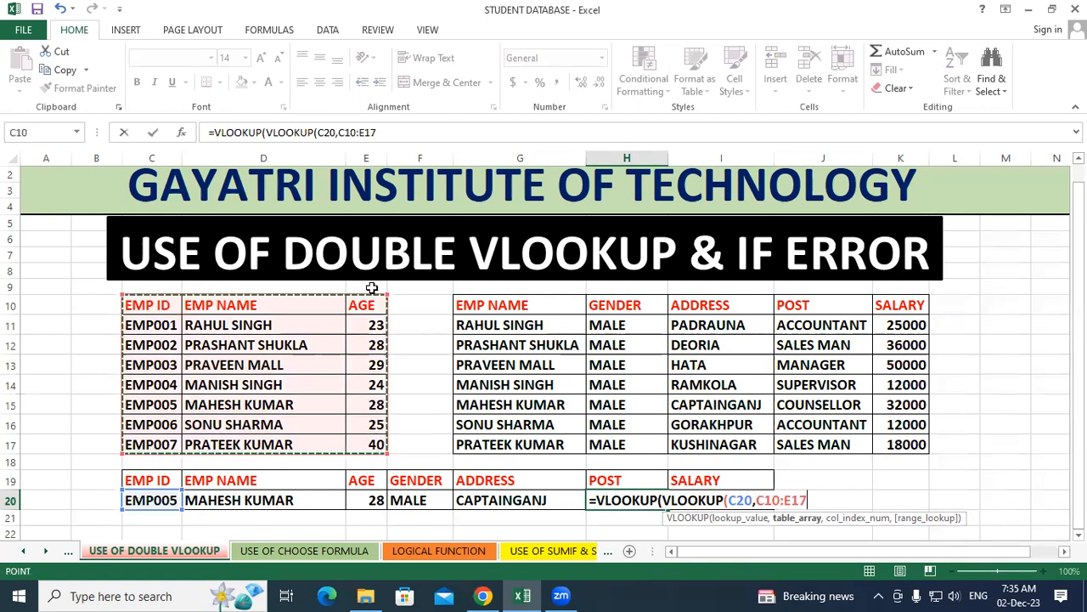
{"action": "type", "text": ",2,0"}
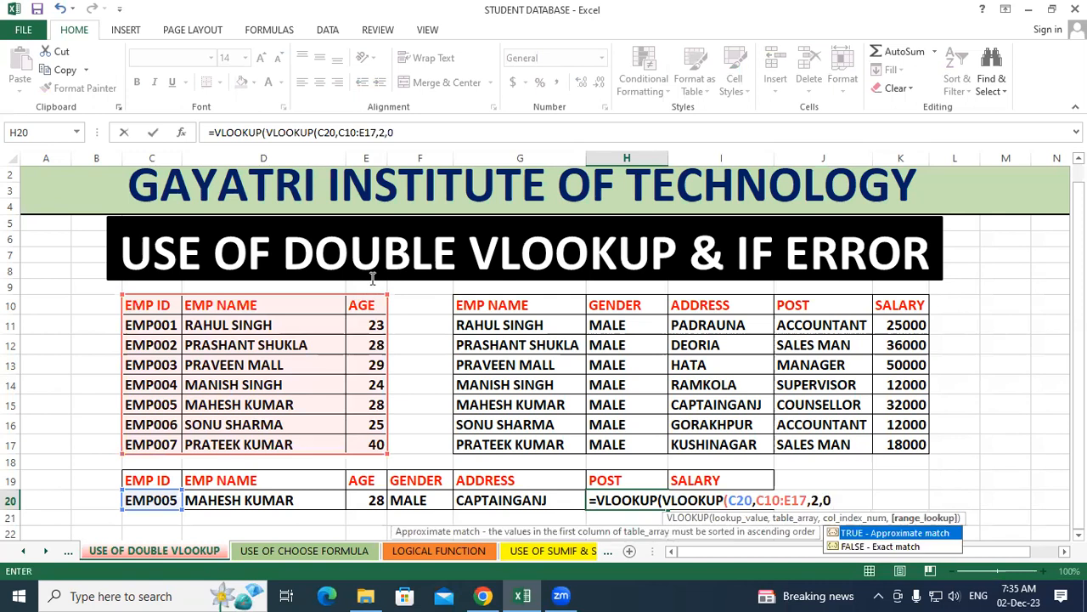
{"action": "type", "text": ")"}
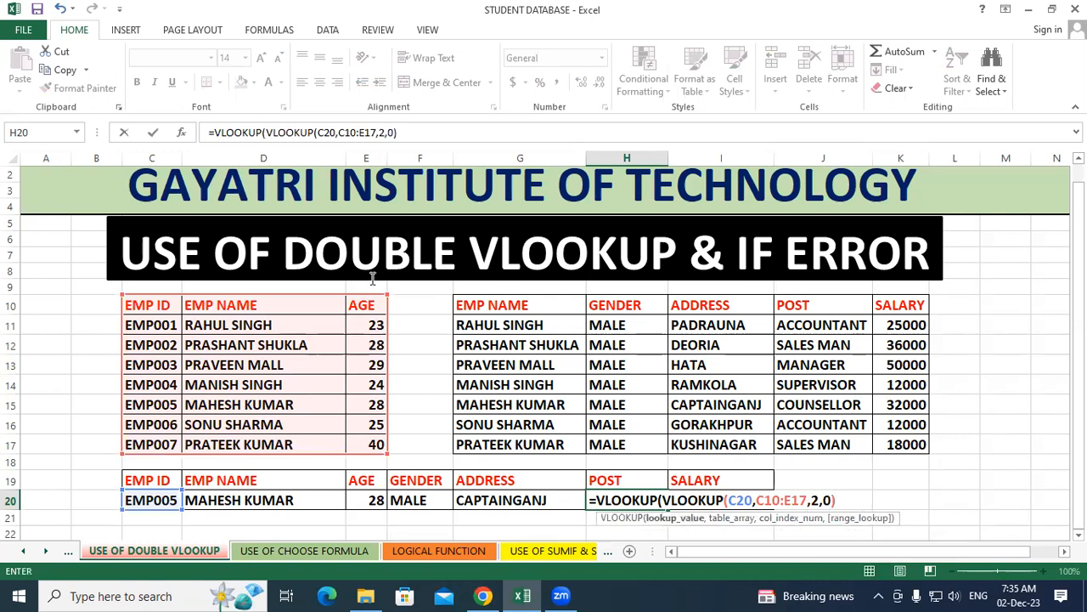
Complete the outer VLOOKUP in H20 with table range G10:K17, column index 4 and match type 0 to return the post
{"action": "type", "text": ","}
{"action": "left_click_drag", "start_coordinate": [508, 308], "coordinate": [922, 448]}
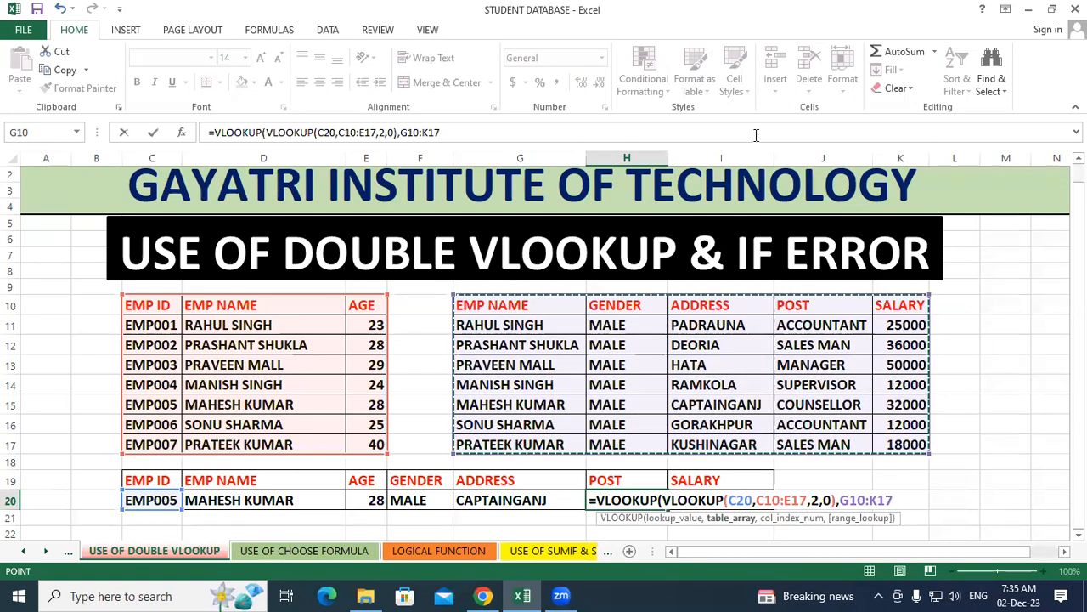
{"action": "type", "text": ","}
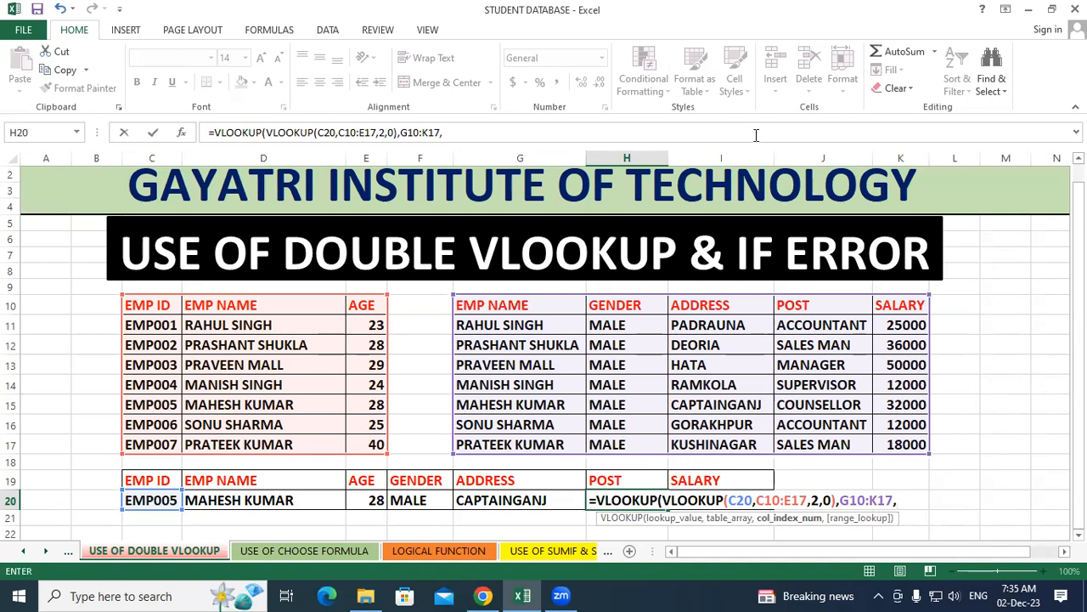
{"action": "type", "text": "4"}
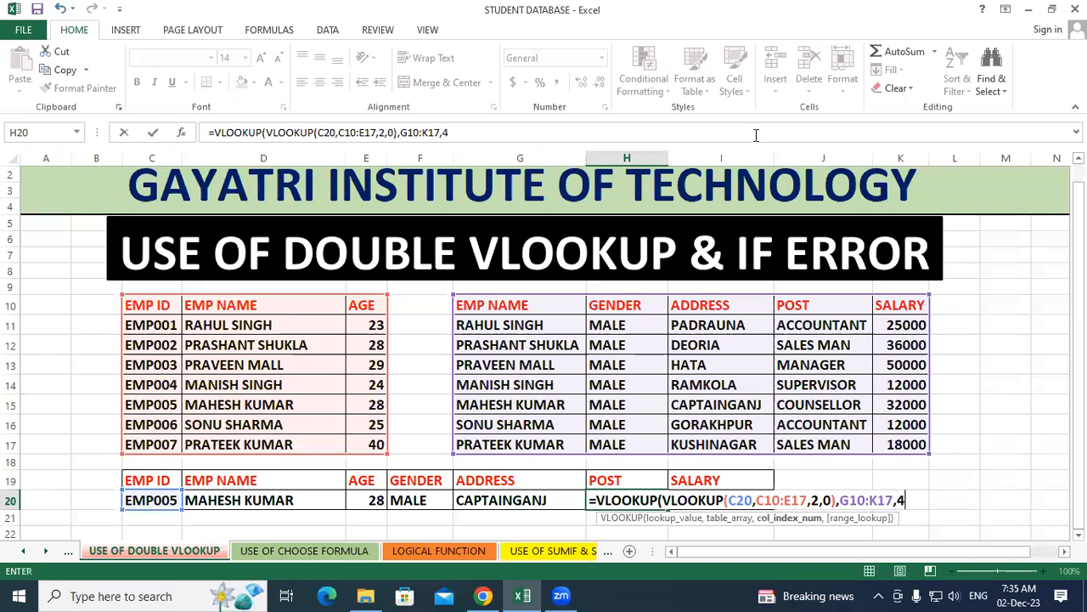
{"action": "type", "text": ",0"}
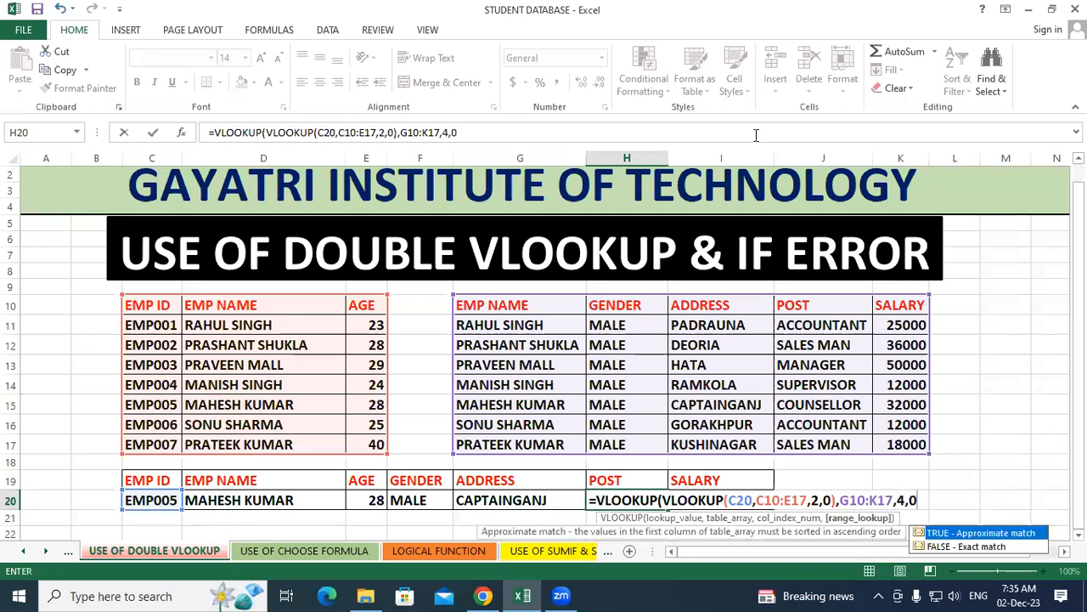
{"action": "type", "text": ")"}
{"action": "key", "text": "Return"}
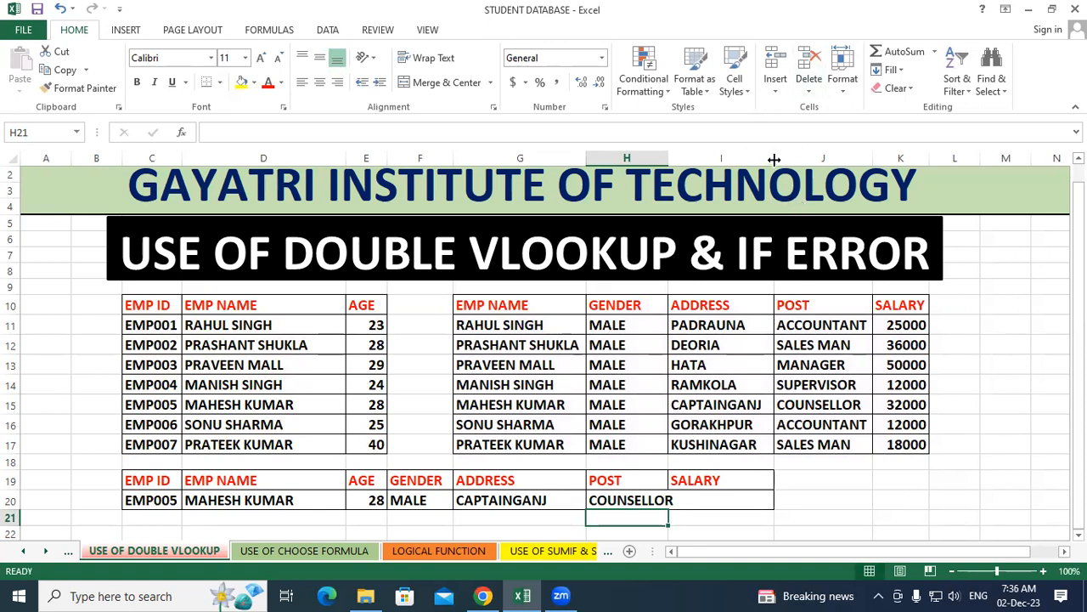
Narrow column I slightly and widen column H so that the post in H20 fits its cell
{"action": "left_click_drag", "start_coordinate": [773, 159], "coordinate": [767, 159]}
{"action": "left_click_drag", "start_coordinate": [666, 155], "coordinate": [678, 155]}
Begin the formula =VLOOKUP(VLOOKUP( in the SALARY cell I20, after checking the matching record in row 15 of the second table
{"action": "left_click", "coordinate": [705, 501]}
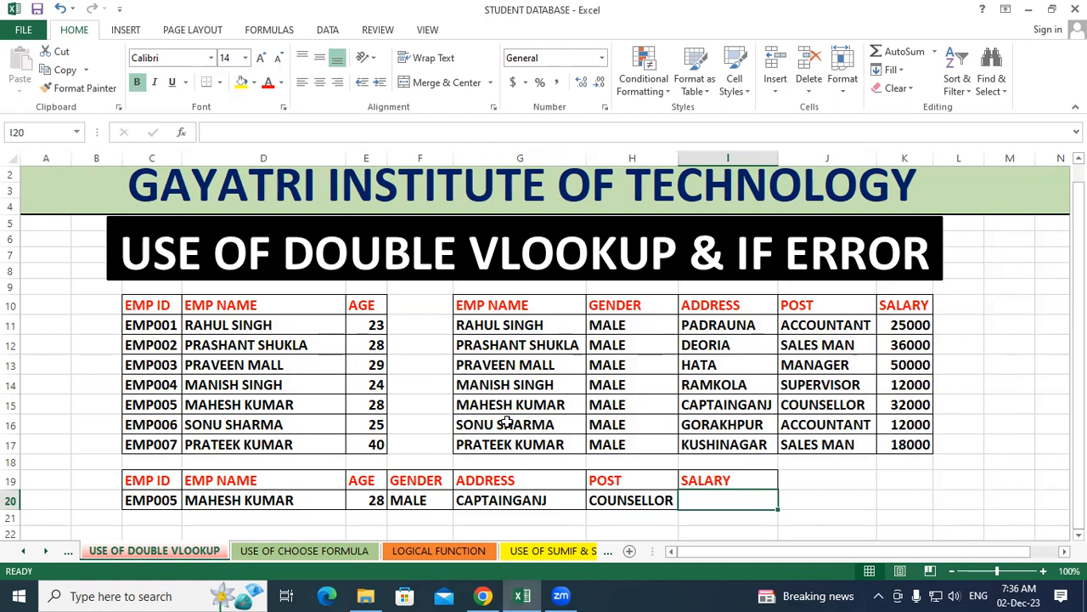
{"action": "left_click_drag", "start_coordinate": [517, 407], "coordinate": [901, 405]}
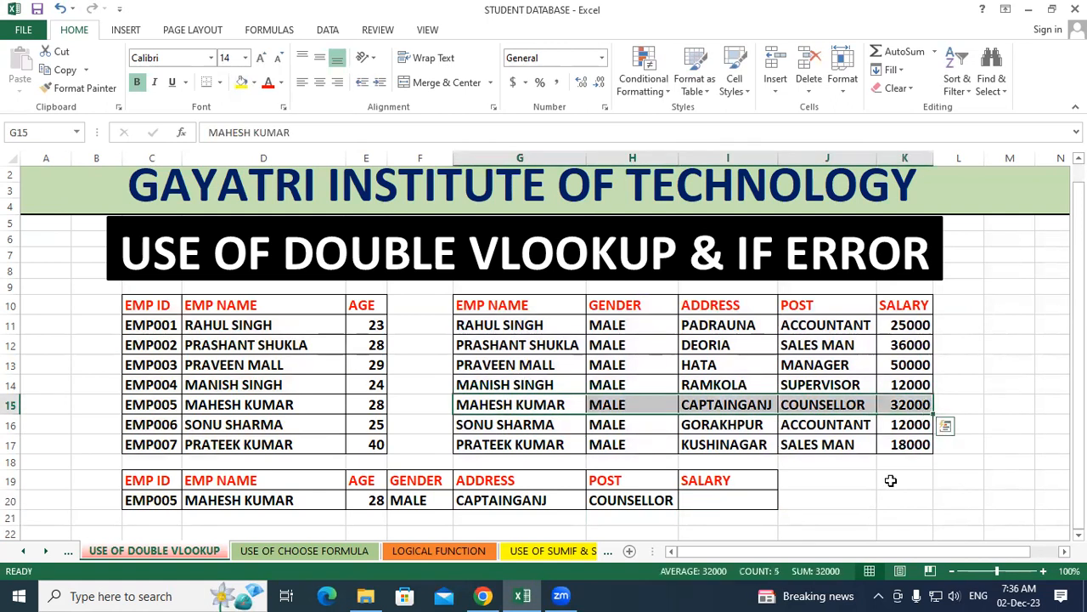
{"action": "left_click", "coordinate": [922, 459]}
{"action": "left_click", "coordinate": [719, 505]}
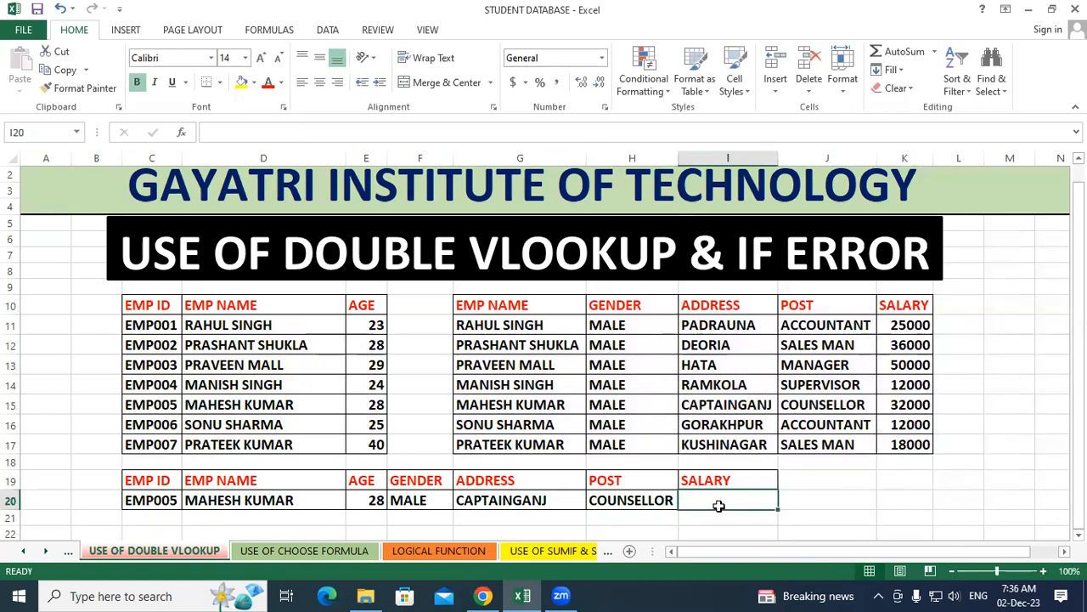
{"action": "type", "text": "="}
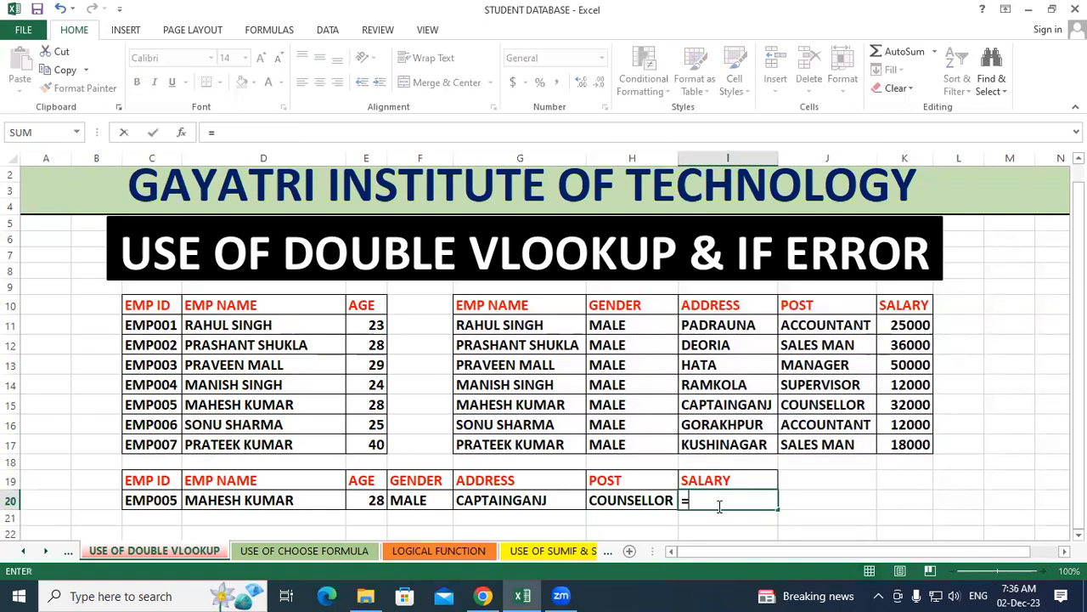
{"action": "type", "text": "vlo"}
{"action": "key", "text": "Tab"}
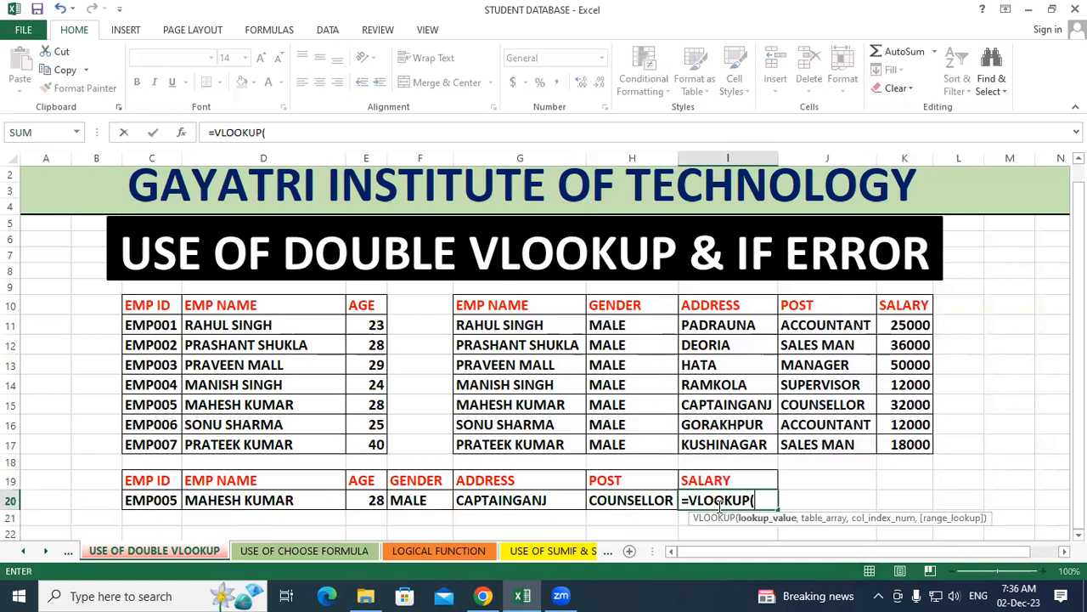
{"action": "type", "text": "vloo"}
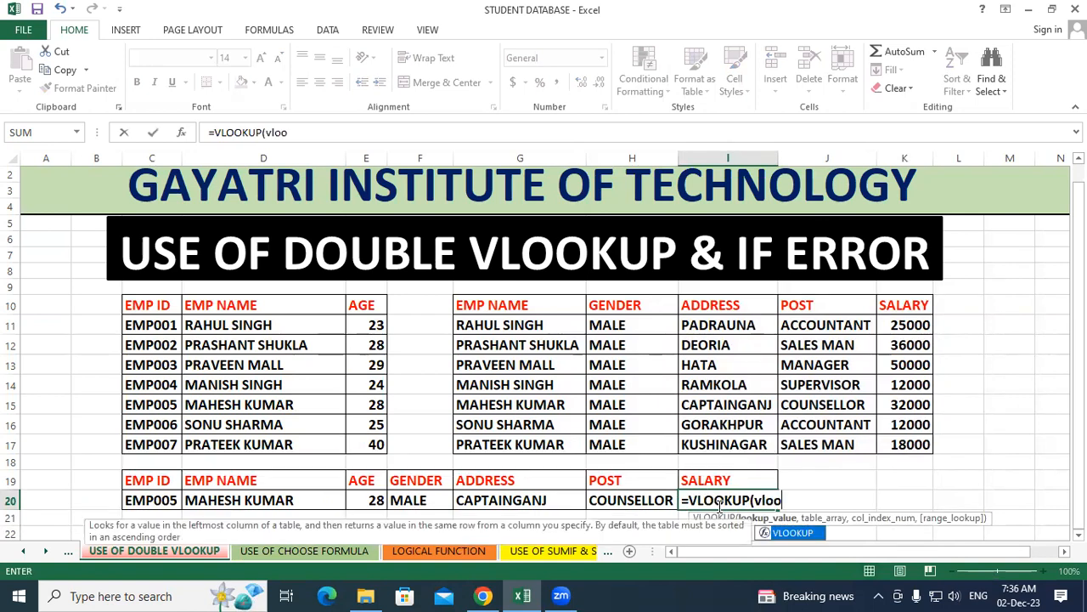
{"action": "key", "text": "Tab"}
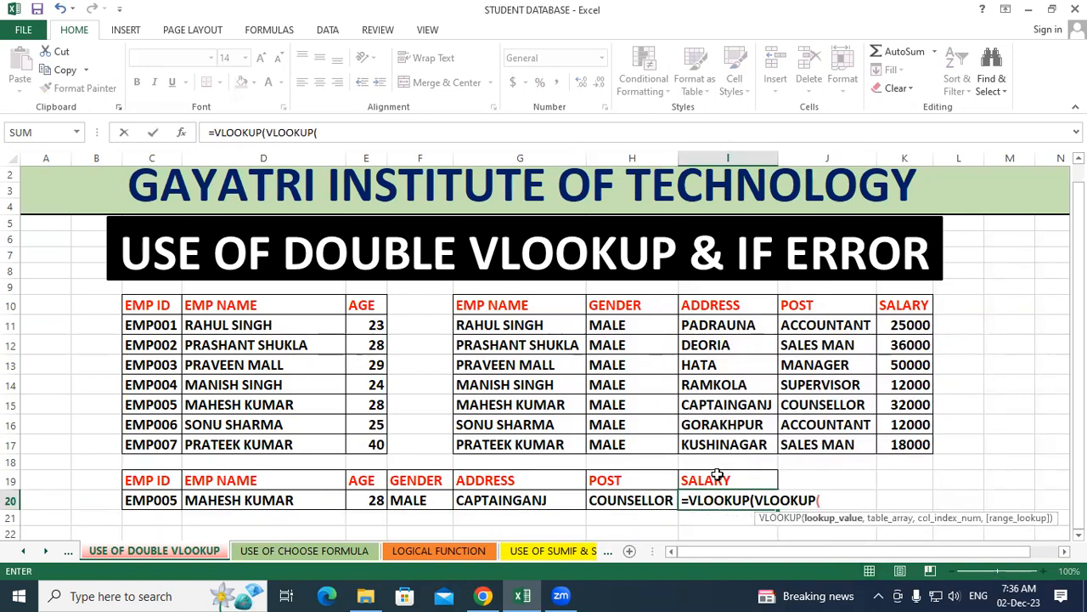
Fill in the inner VLOOKUP in I20 with lookup value C20, table range C10:E17, column index 2 and match type 0
{"action": "left_click", "coordinate": [151, 501]}
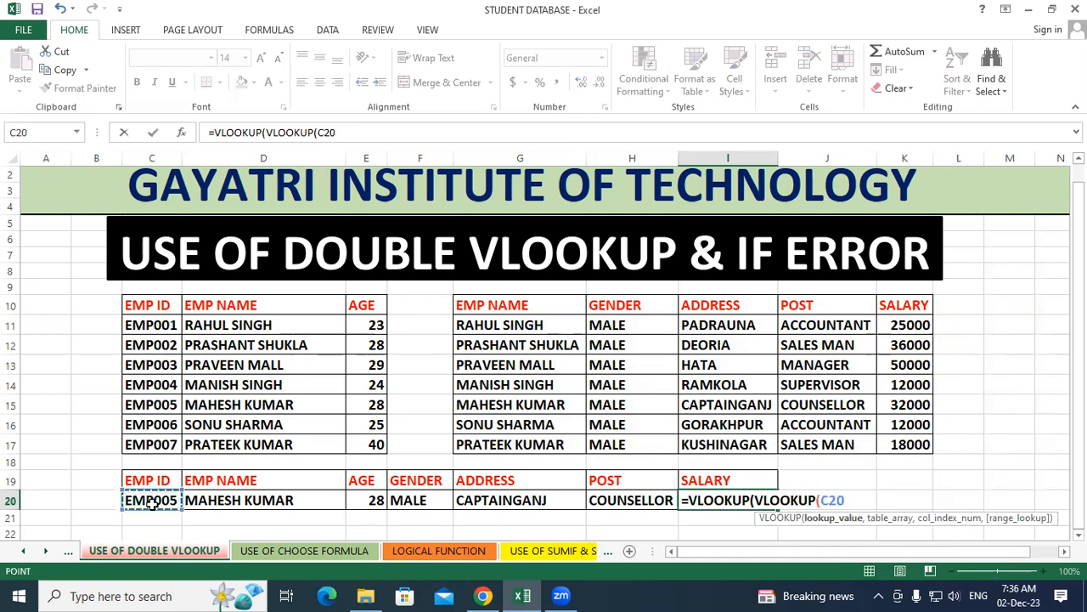
{"action": "type", "text": ","}
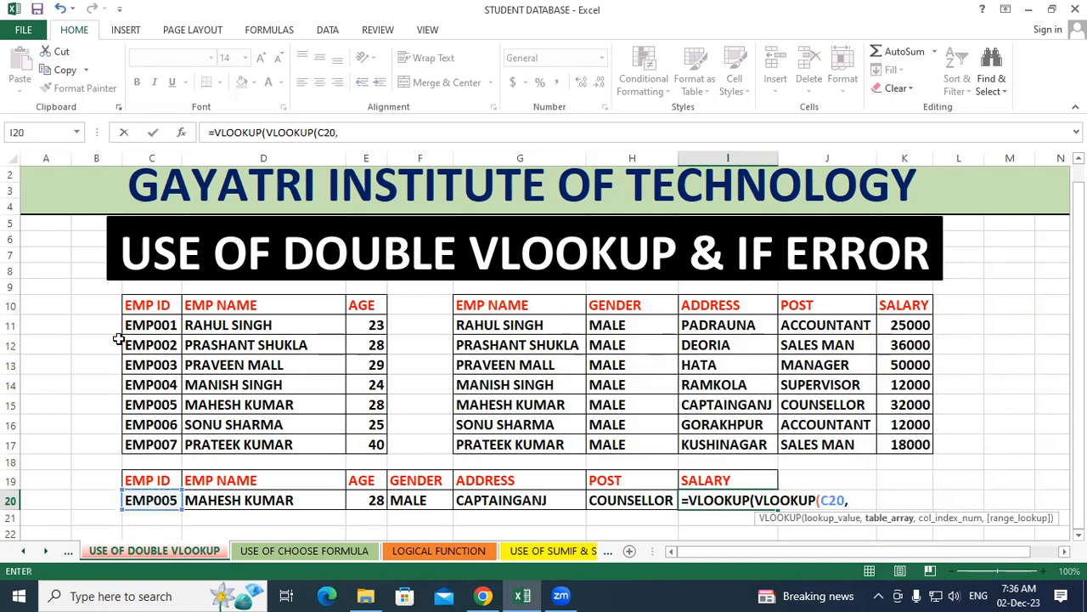
{"action": "left_click_drag", "start_coordinate": [157, 311], "coordinate": [387, 450]}
{"action": "type", "text": ",2,0"}
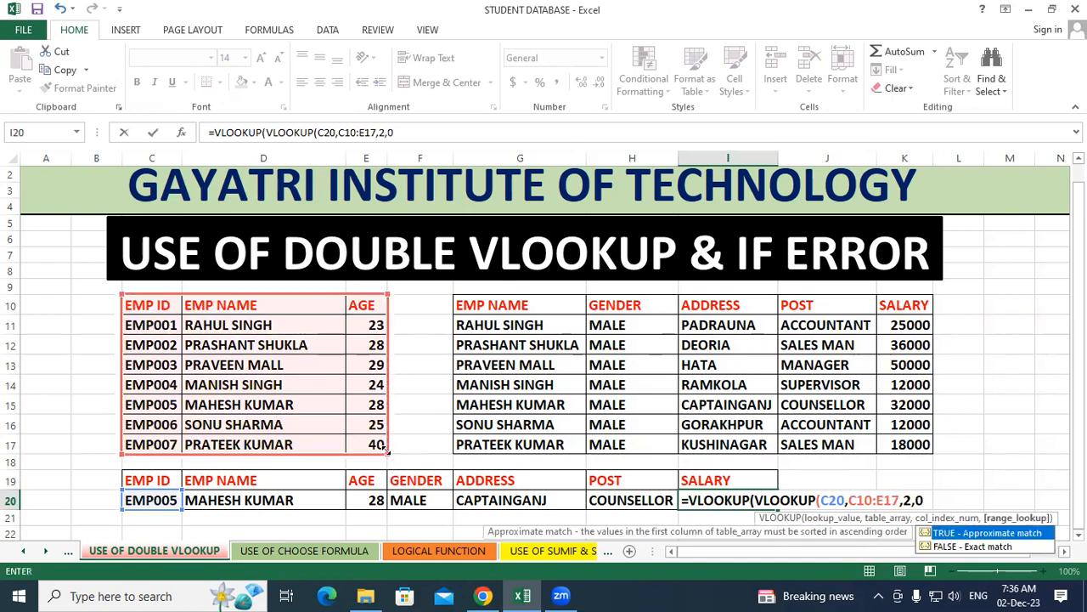
{"action": "type", "text": ")"}
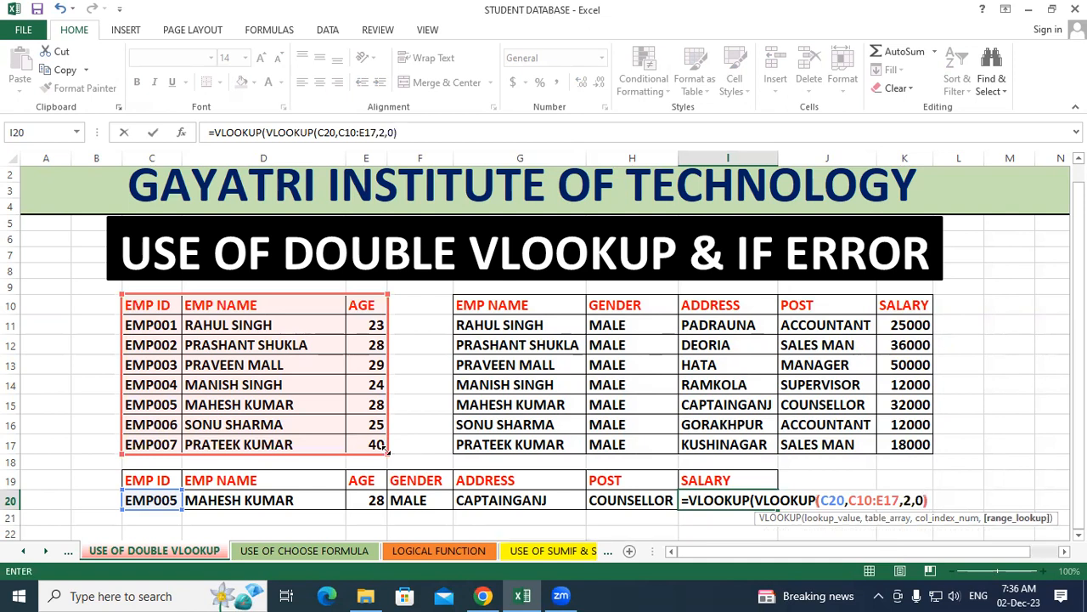
Complete the outer VLOOKUP in I20 with table range G10:K17, column index 5 and match type 0 to return the salary
{"action": "type", "text": ","}
{"action": "left_click_drag", "start_coordinate": [518, 308], "coordinate": [885, 439]}
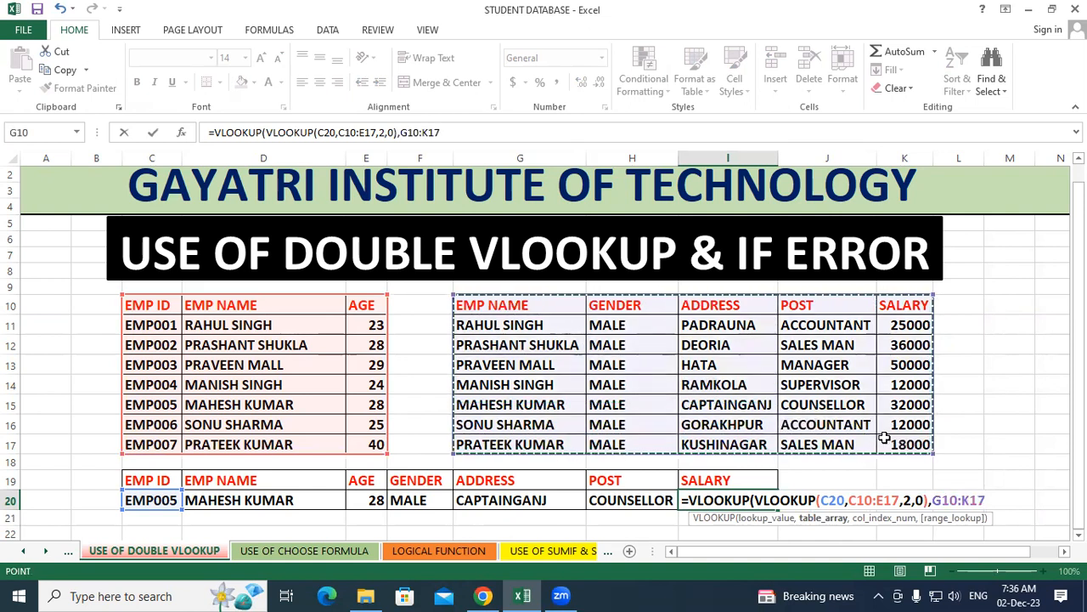
{"action": "type", "text": ","}
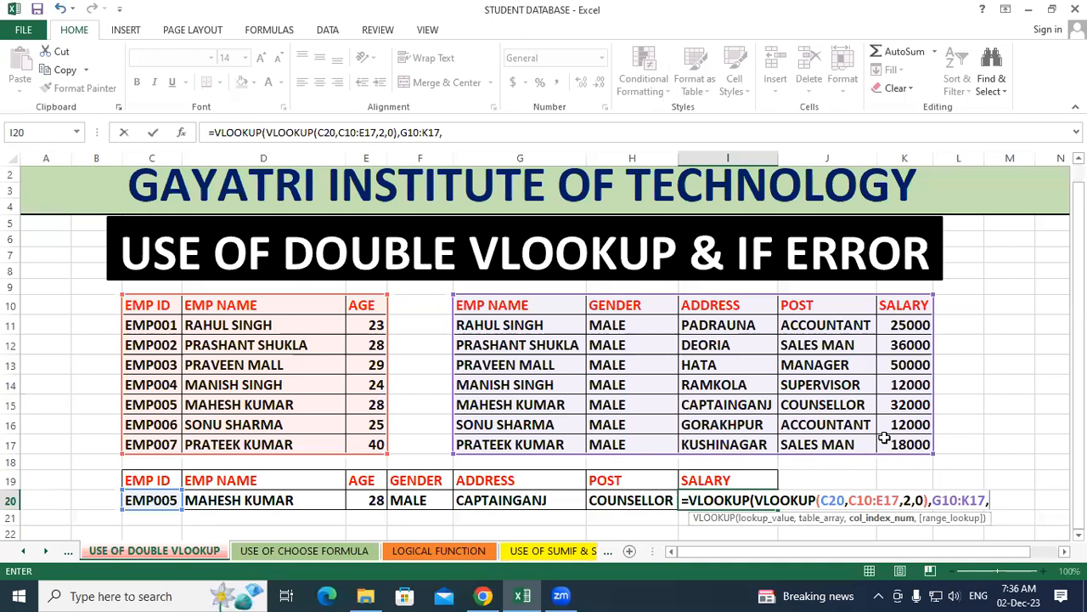
{"action": "type", "text": "5,0"}
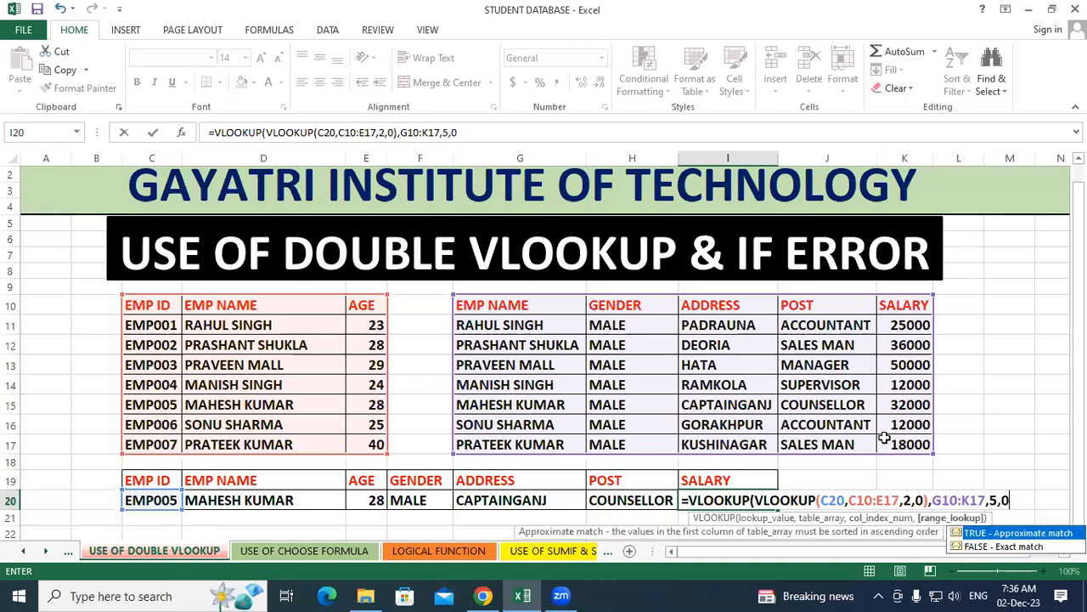
{"action": "type", "text": ")"}
{"action": "key", "text": "Return"}
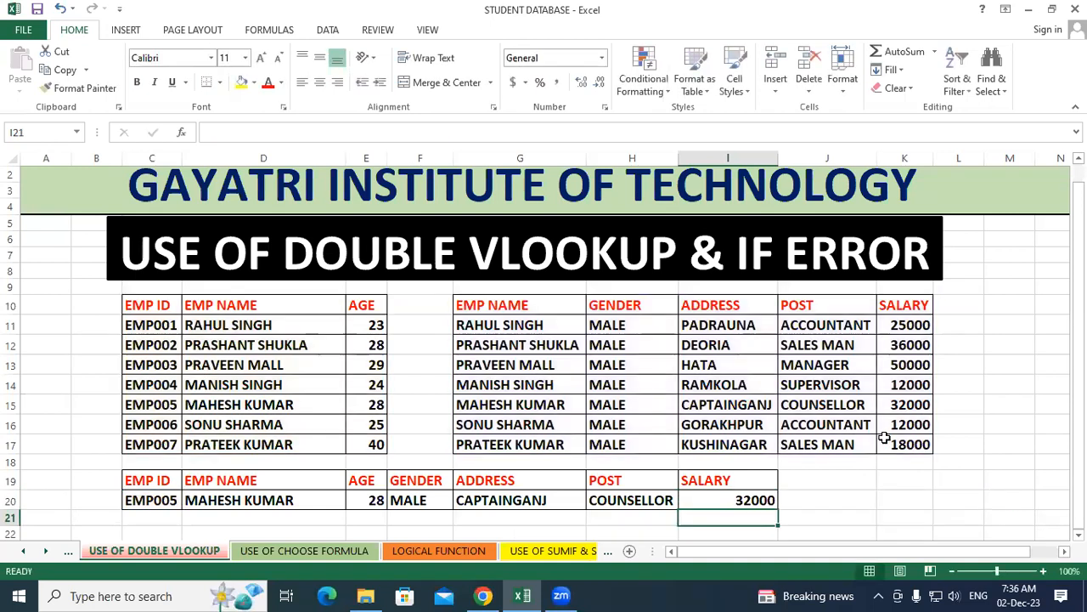
Compare the details in lookup row 20 with the matching employee's records in row 15 of both tables, including address, post and salary
{"action": "left_click", "coordinate": [906, 499]}
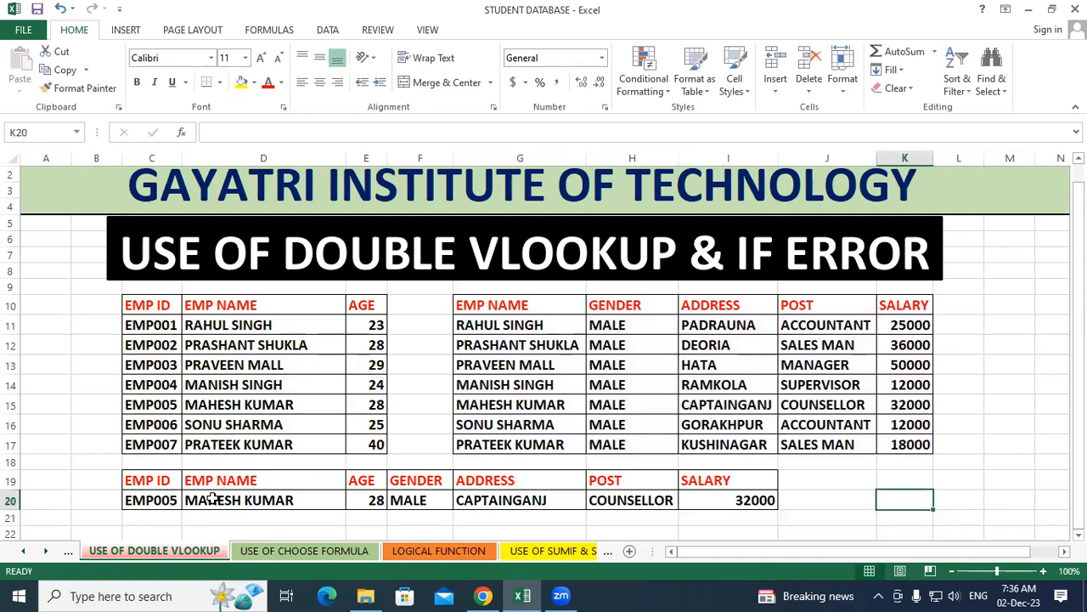
{"action": "left_click_drag", "start_coordinate": [155, 323], "coordinate": [203, 324]}
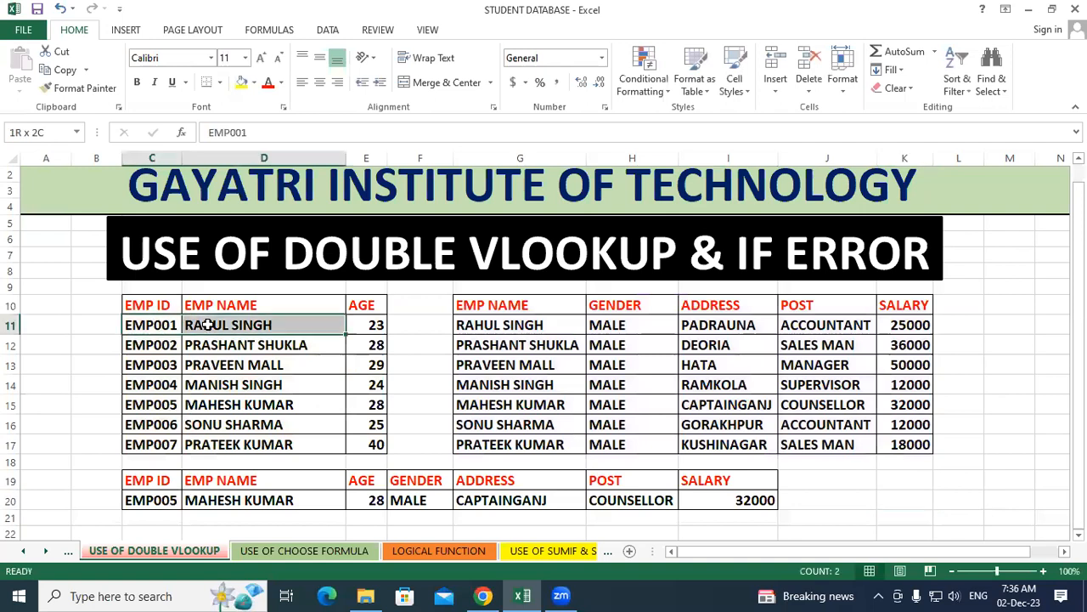
{"action": "left_click_drag", "start_coordinate": [150, 402], "coordinate": [374, 405]}
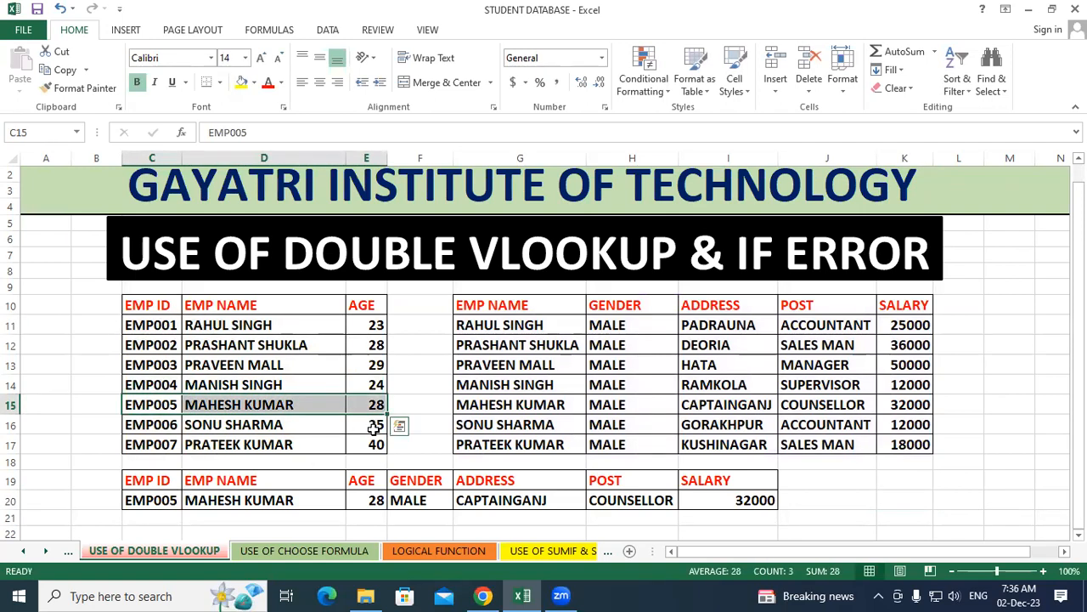
{"action": "left_click_drag", "start_coordinate": [138, 480], "coordinate": [378, 501]}
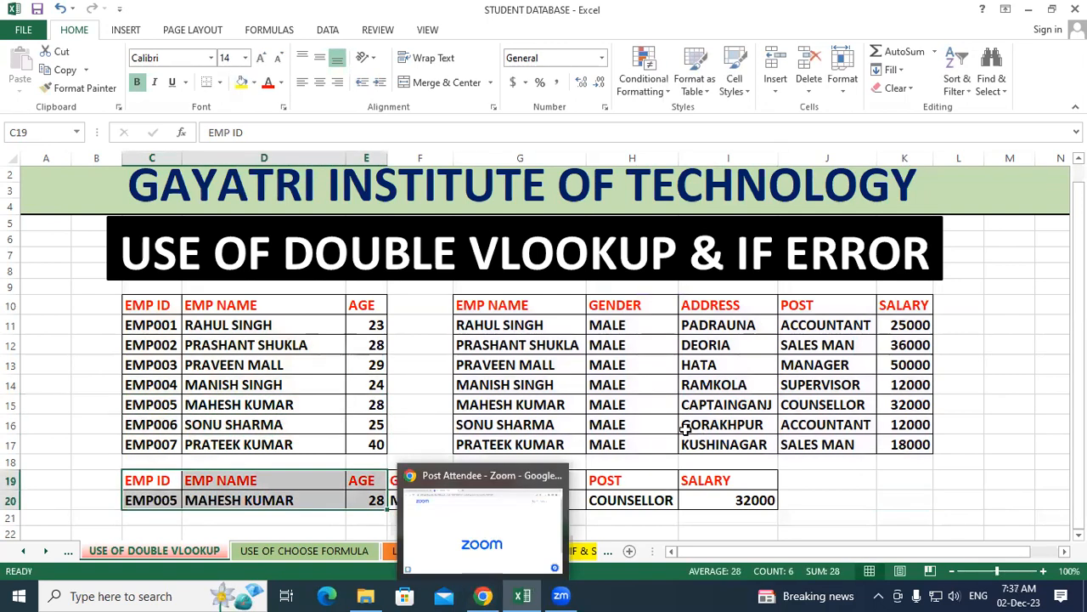
{"action": "left_click", "coordinate": [903, 461]}
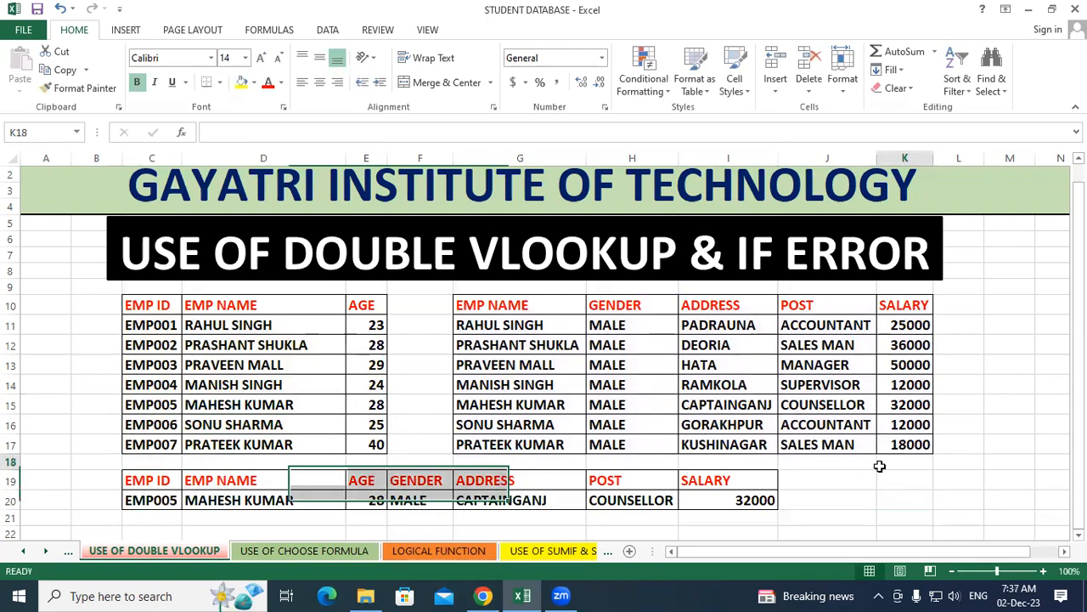
{"action": "left_click", "coordinate": [605, 325]}
{"action": "left_click", "coordinate": [406, 515]}
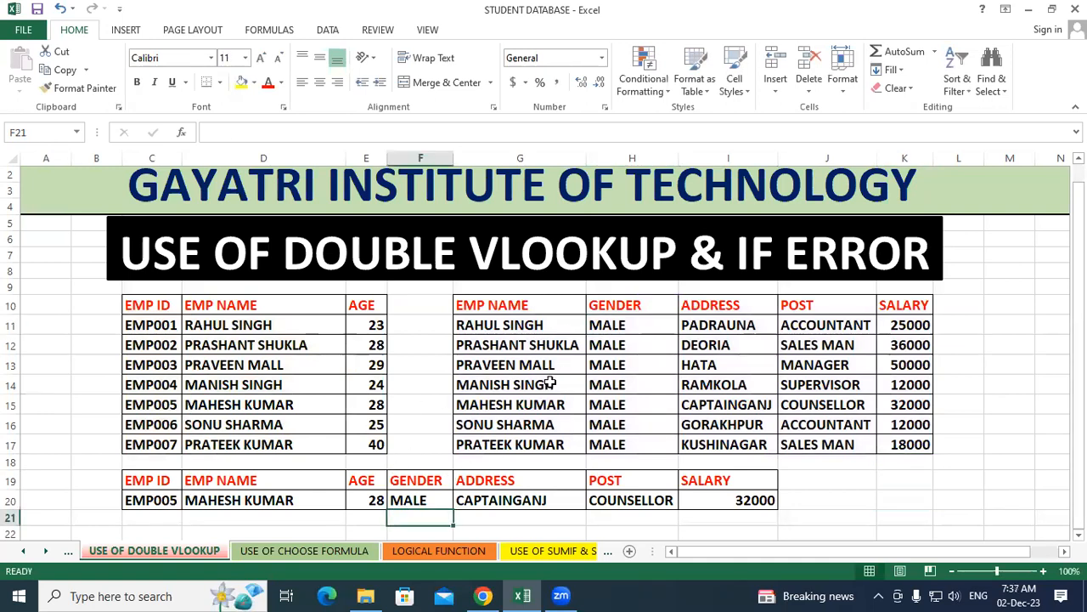
{"action": "left_click", "coordinate": [717, 408]}
{"action": "left_click", "coordinate": [519, 497]}
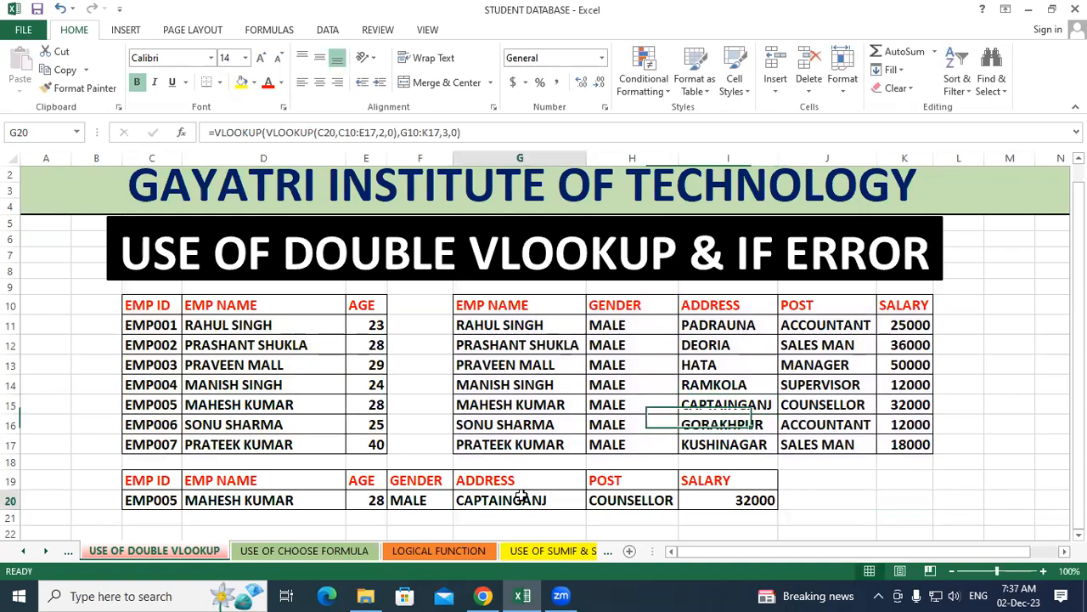
{"action": "left_click", "coordinate": [533, 408]}
{"action": "left_click_drag", "start_coordinate": [598, 406], "coordinate": [821, 405]}
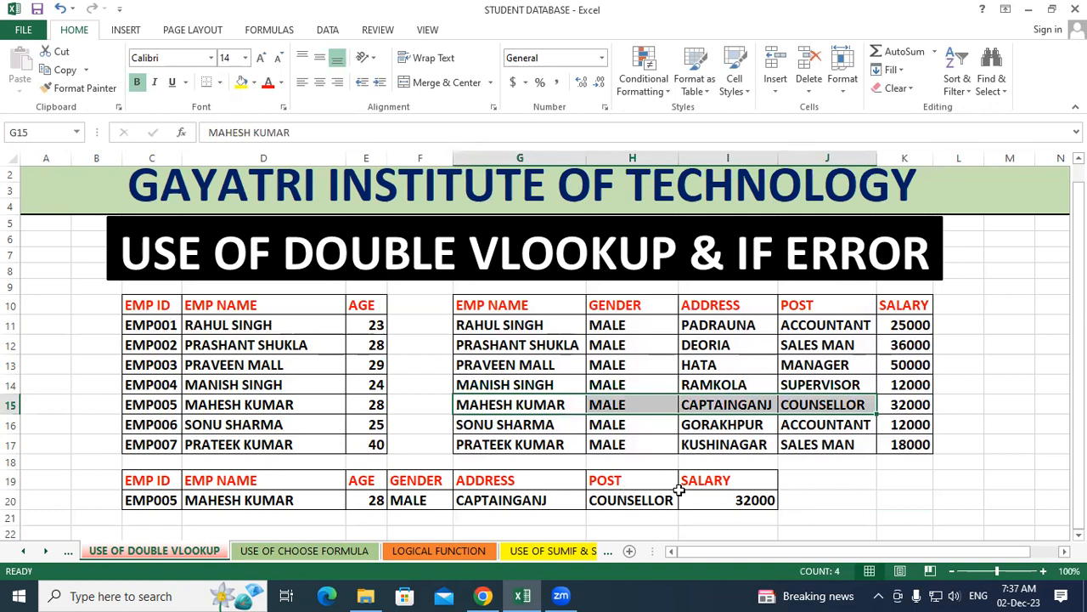
{"action": "left_click", "coordinate": [905, 405]}
{"action": "left_click", "coordinate": [755, 496]}
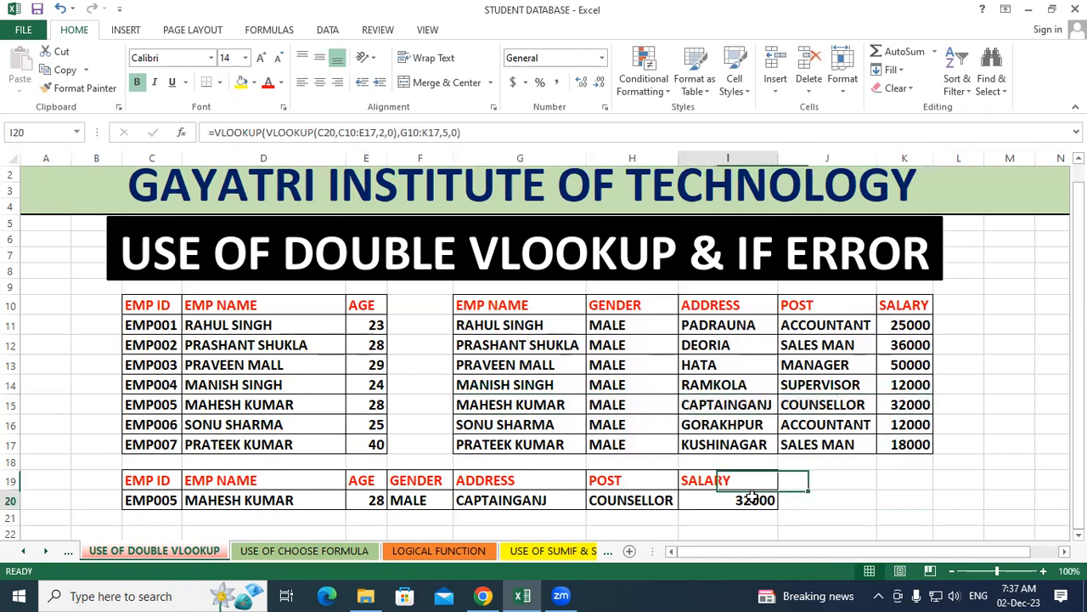
{"action": "left_click", "coordinate": [893, 493]}
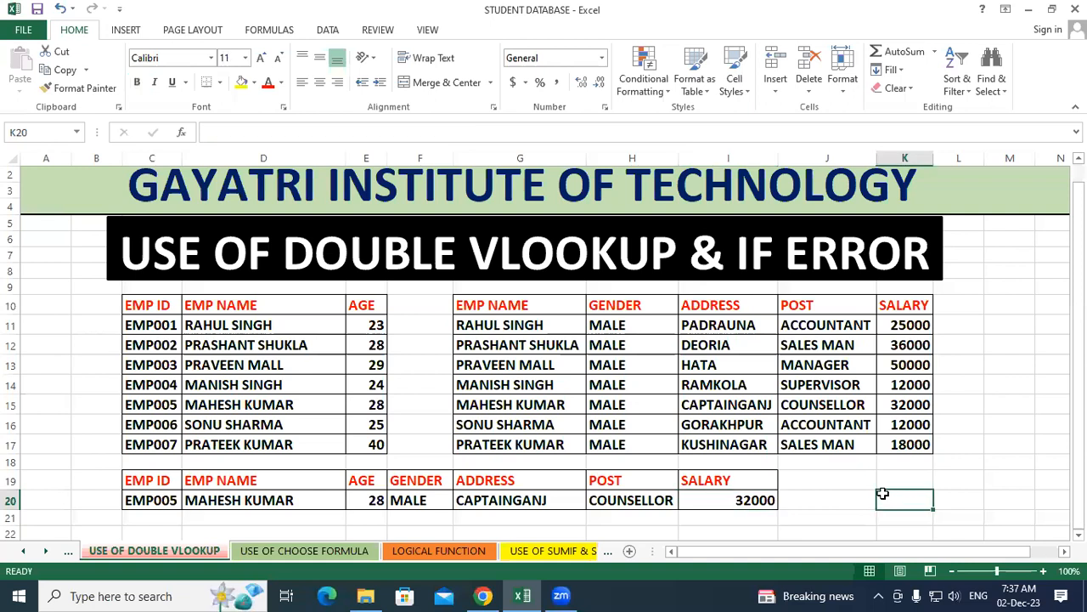
Change the last digit of the employee ID in C20 to 7 so the row looks up the last employee listed
{"action": "double_click", "coordinate": [170, 499]}
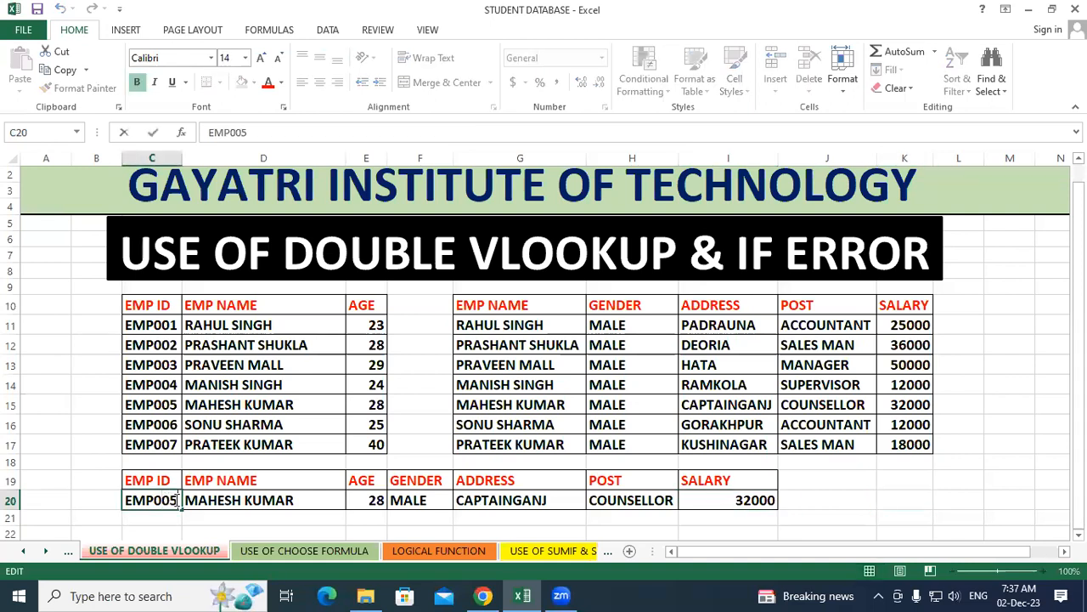
{"action": "key", "text": "BackSpace"}
{"action": "type", "text": "7"}
{"action": "left_click", "coordinate": [976, 466]}
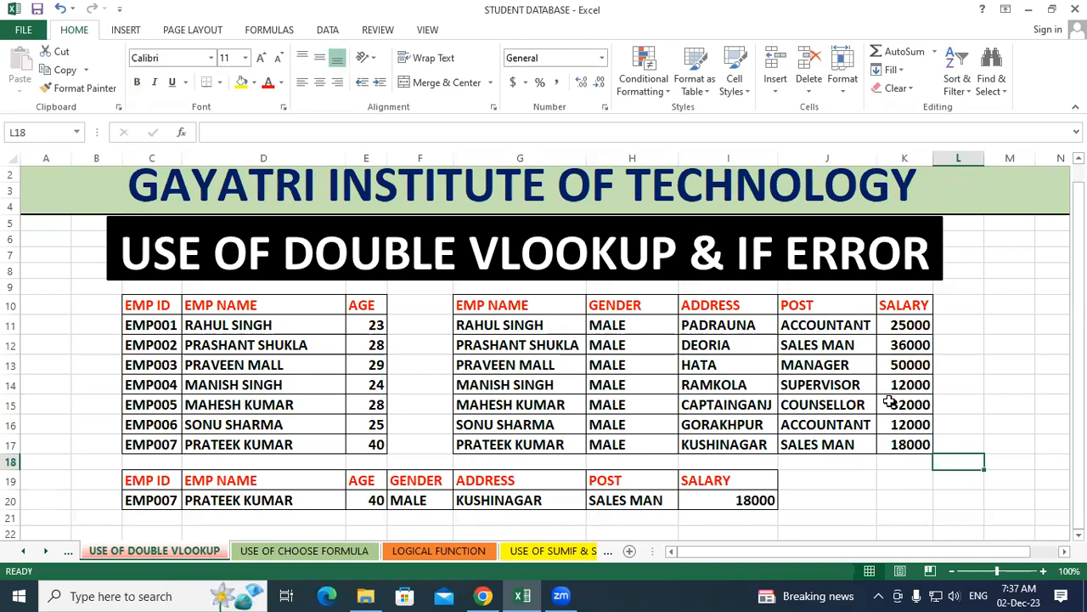
{"action": "left_click", "coordinate": [849, 477]}
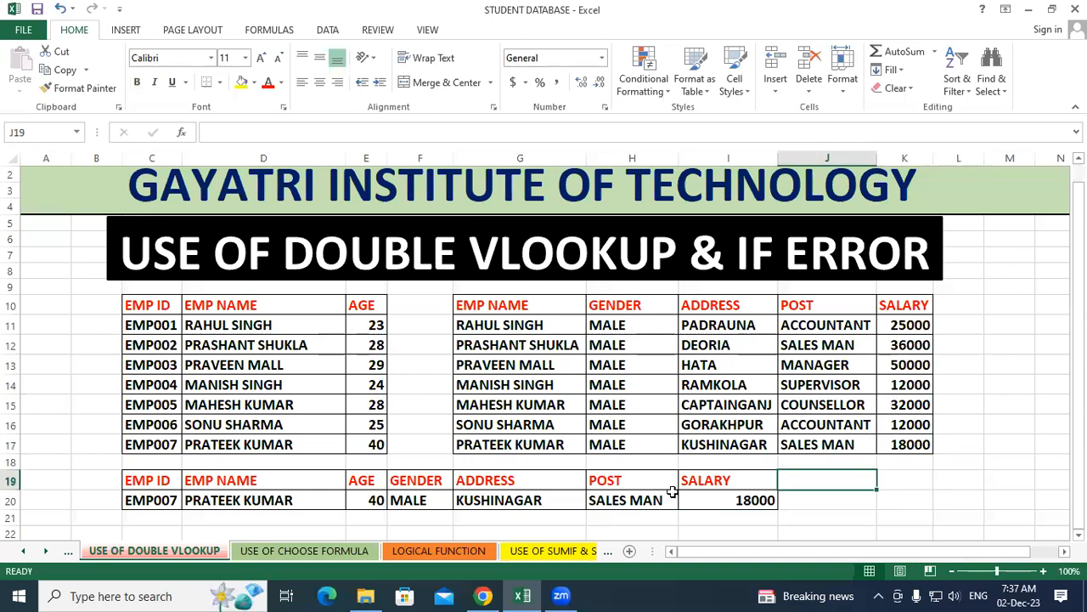
Test the lookup with an unlisted employee by changing the last digit of the employee ID in C20 to 8
{"action": "left_click", "coordinate": [176, 497]}
{"action": "key", "text": "F2"}
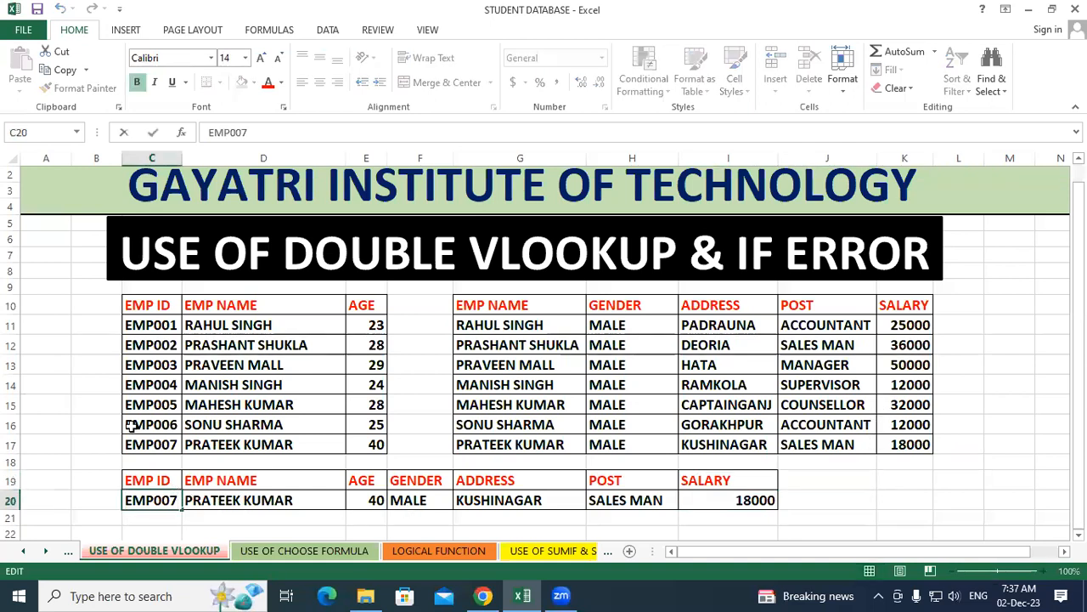
{"action": "key", "text": "BackSpace"}
{"action": "type", "text": "8"}
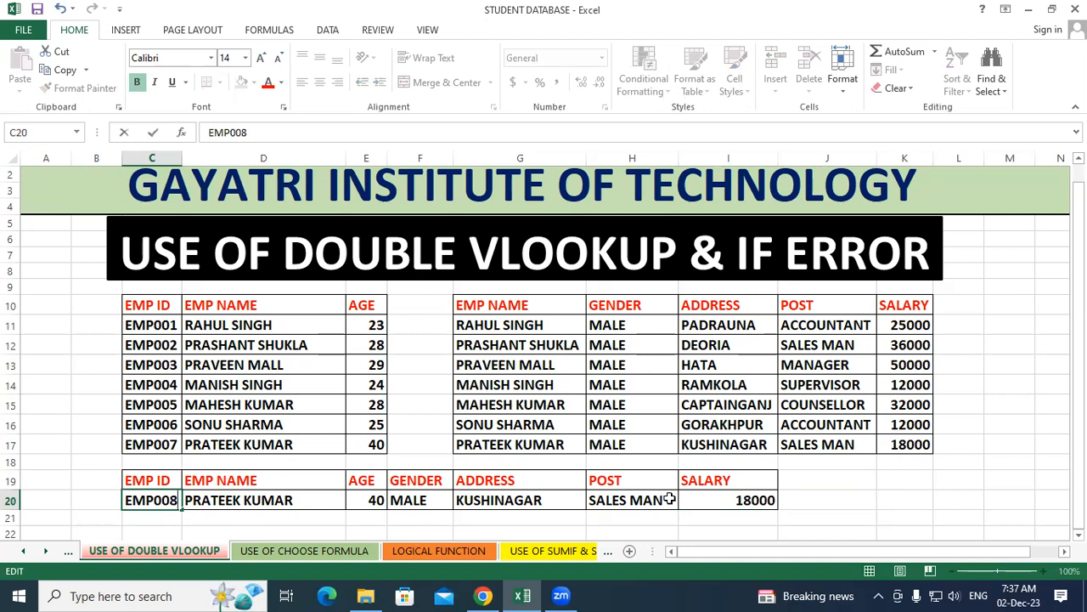
{"action": "left_click", "coordinate": [952, 497]}
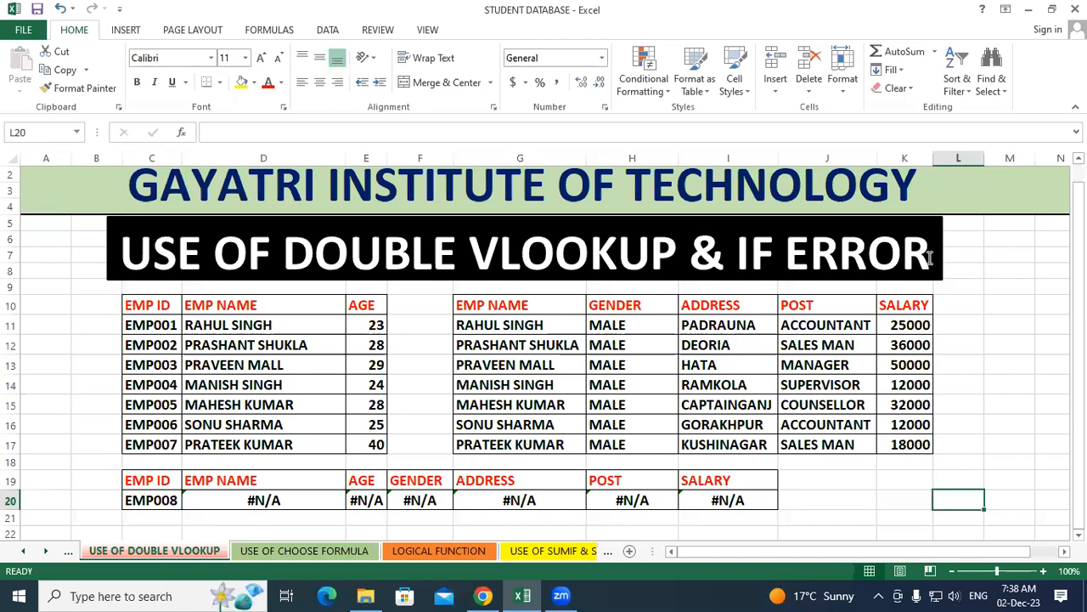
Set the last digit of the employee ID in C20 back to 7
{"action": "double_click", "coordinate": [162, 500]}
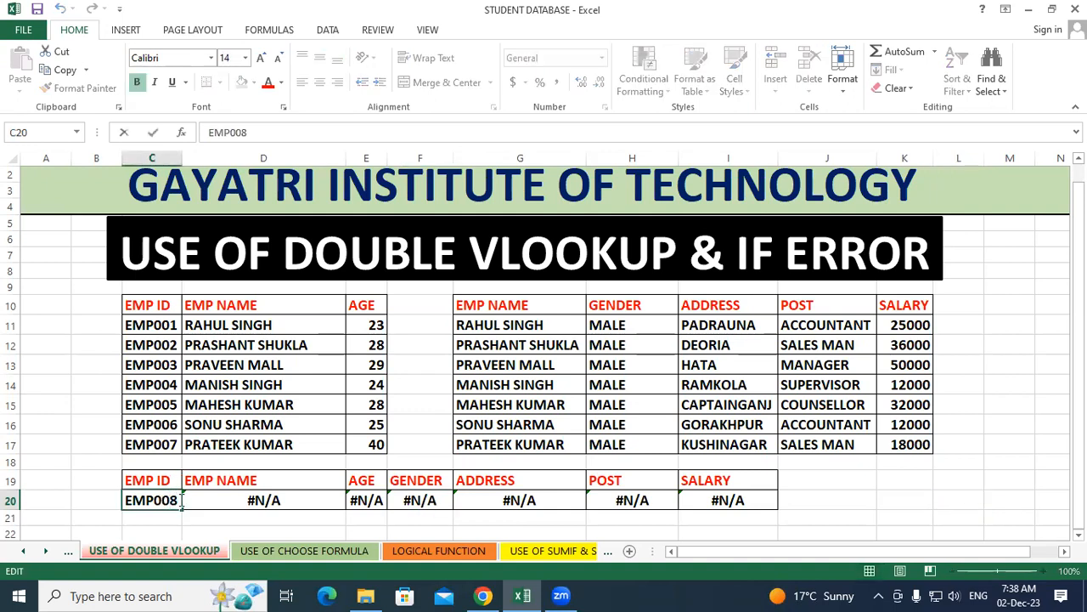
{"action": "key", "text": "BackSpace"}
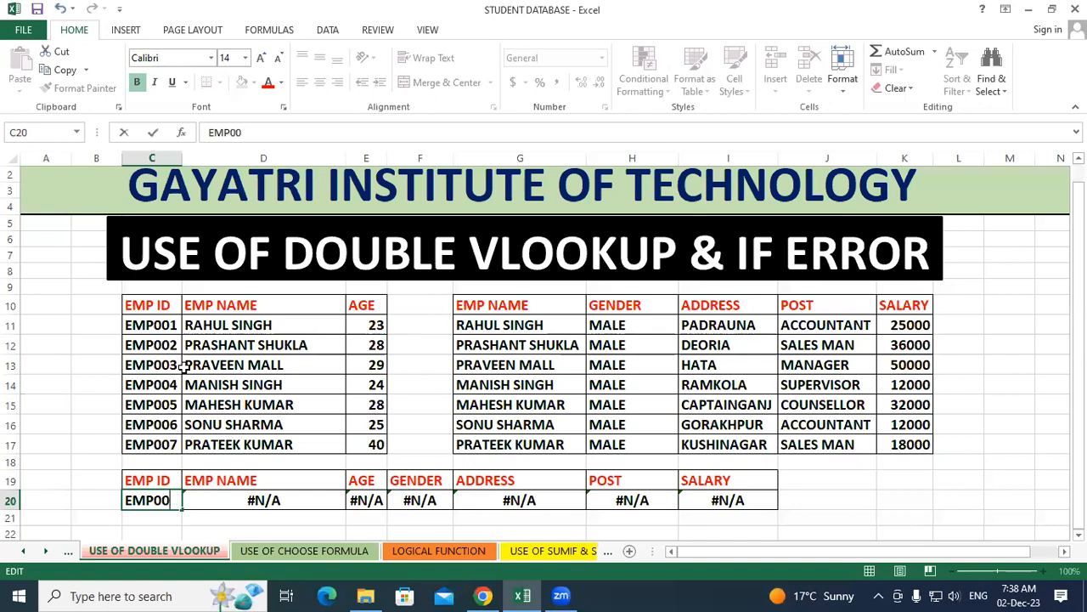
{"action": "type", "text": "7"}
{"action": "left_click", "coordinate": [316, 289]}
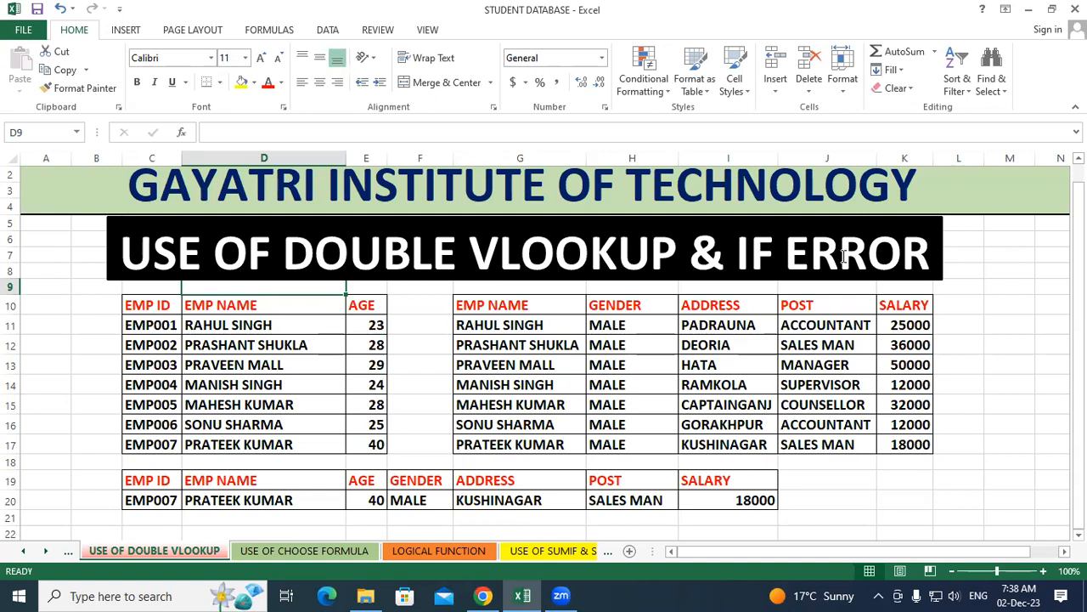
Wrap the VLOOKUP in the EMP NAME cell D20 in IFERROR with the fallback text "emp not found"
{"action": "double_click", "coordinate": [299, 500]}
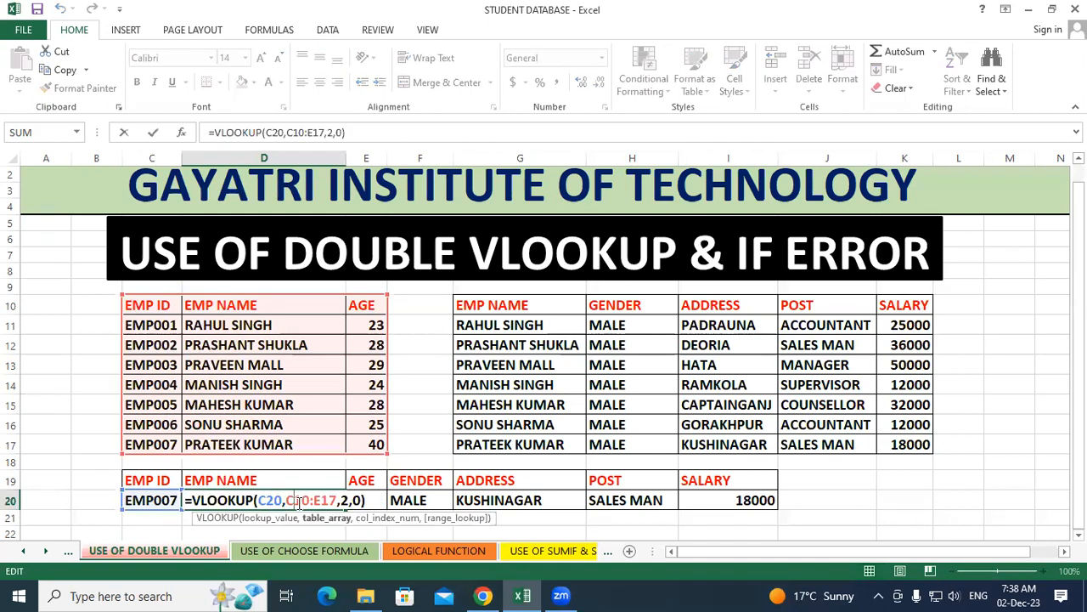
{"action": "left_click", "coordinate": [195, 499]}
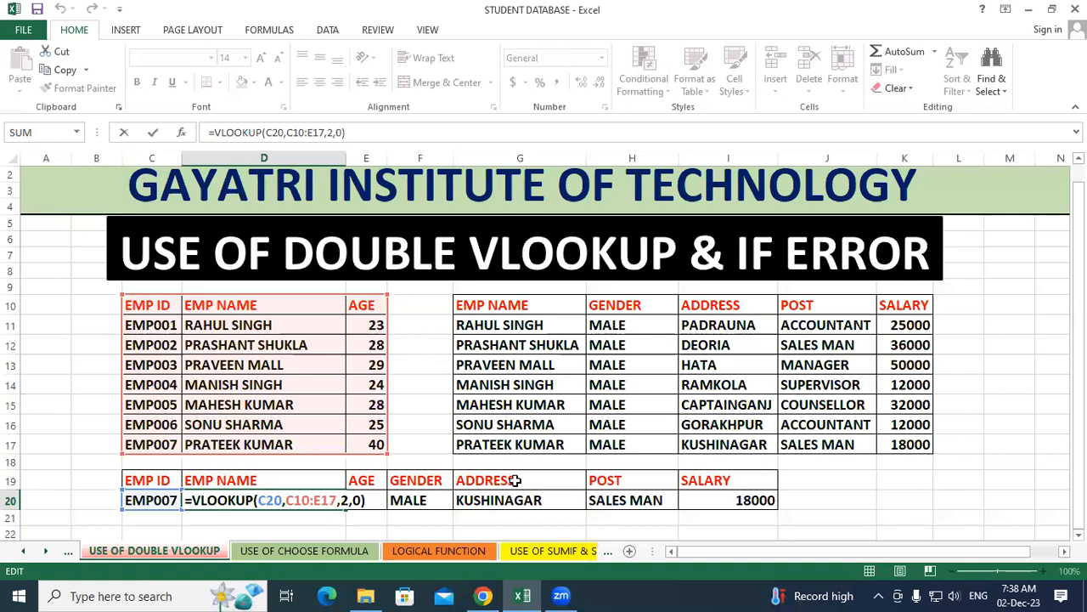
{"action": "type", "text": "iferror"}
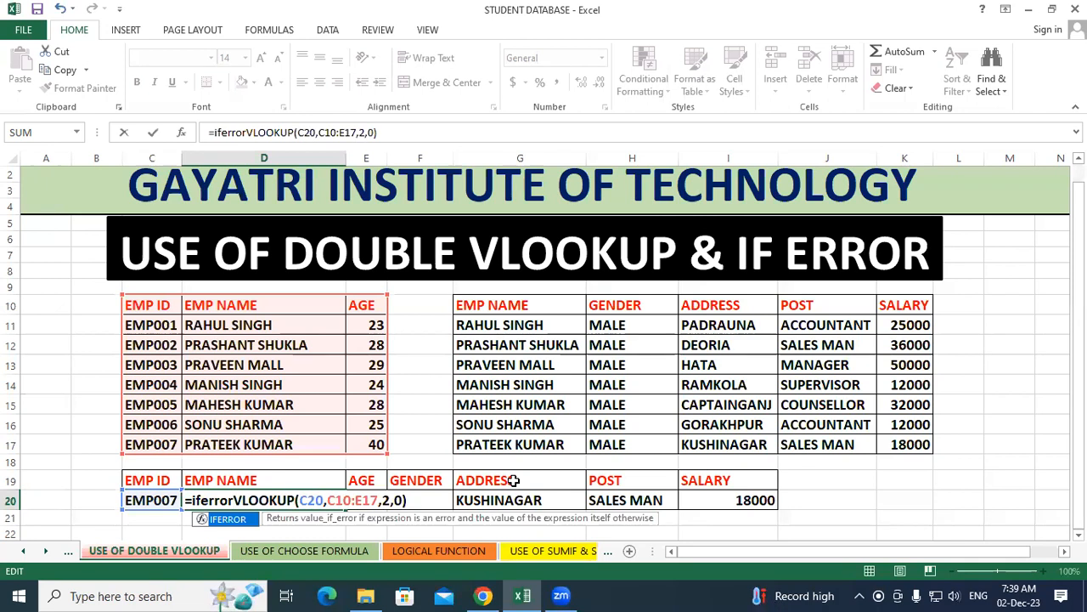
{"action": "type", "text": "("}
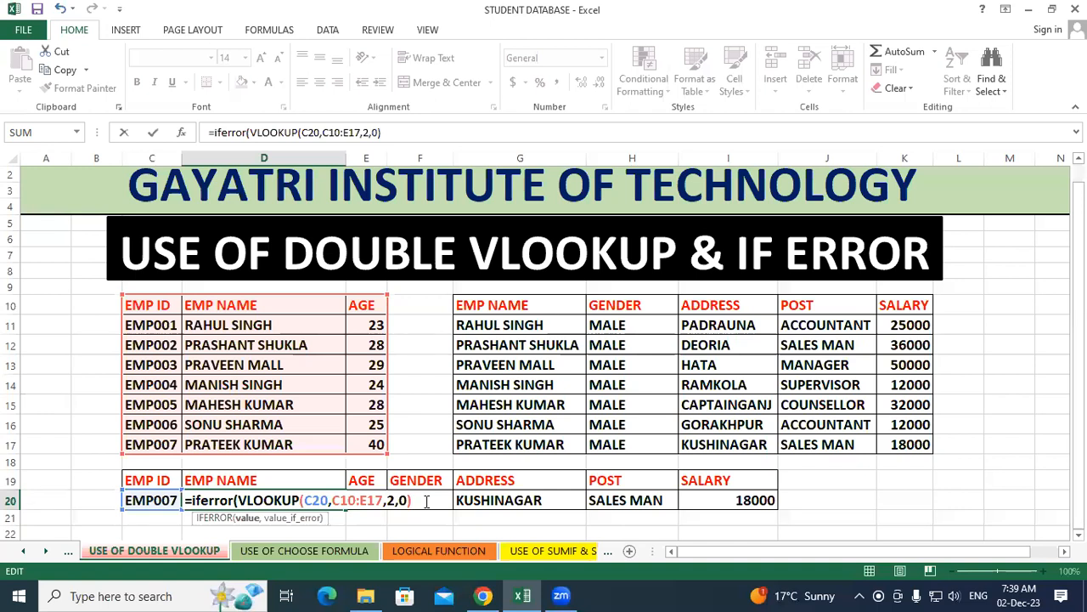
{"action": "type", "text": ","}
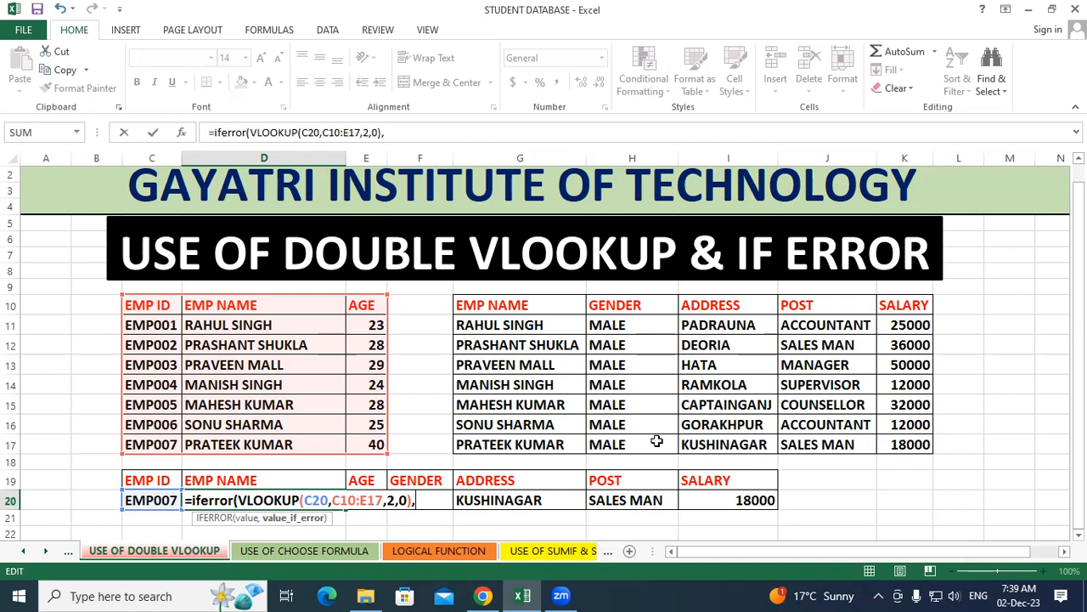
{"action": "type", "text": "\""}
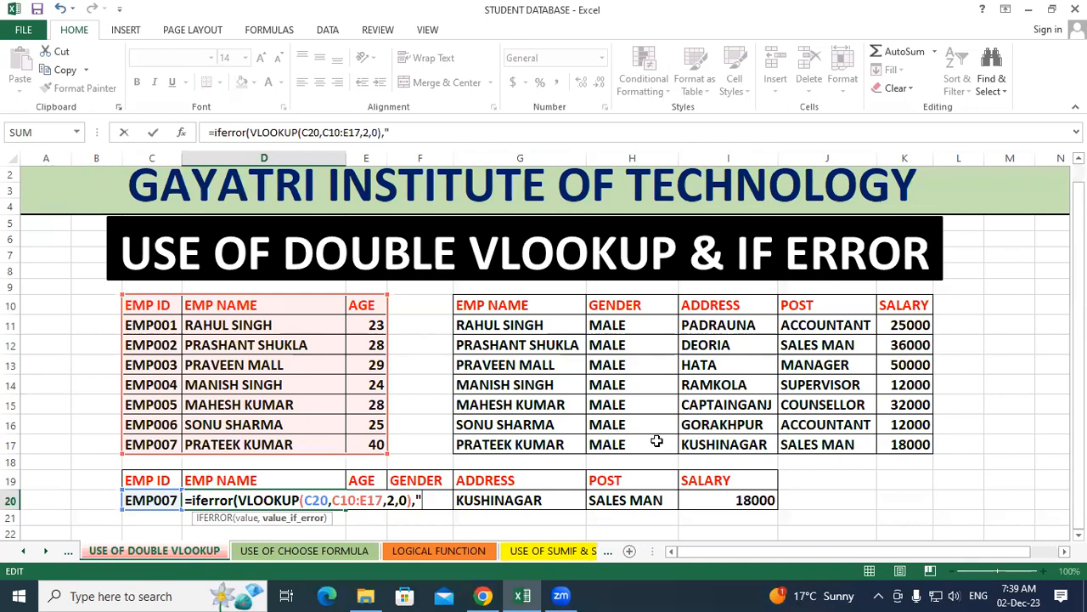
{"action": "type", "text": "emp not"}
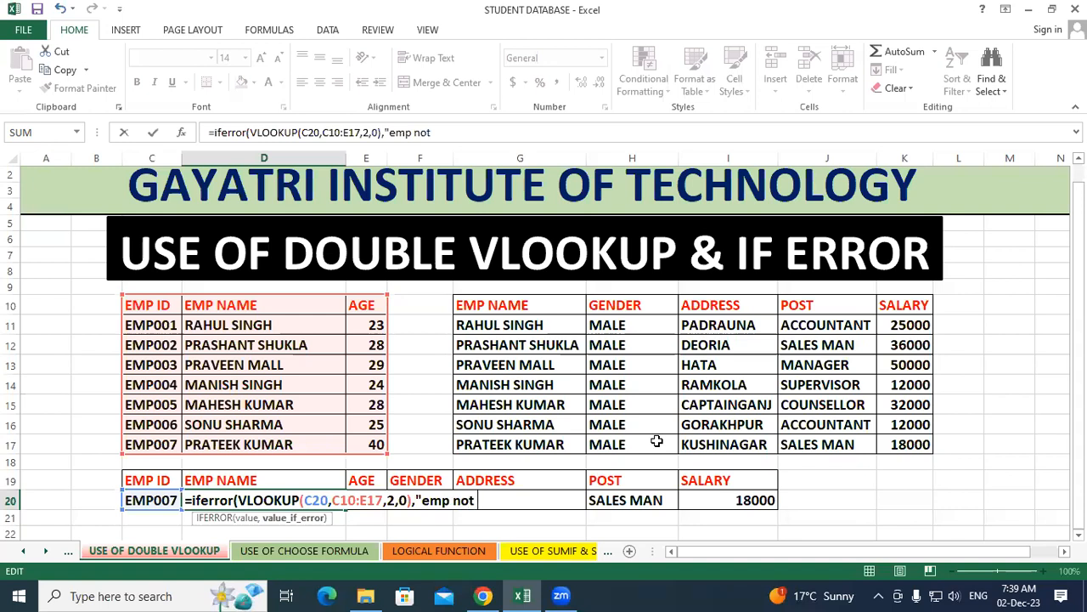
{"action": "type", "text": " found\")"}
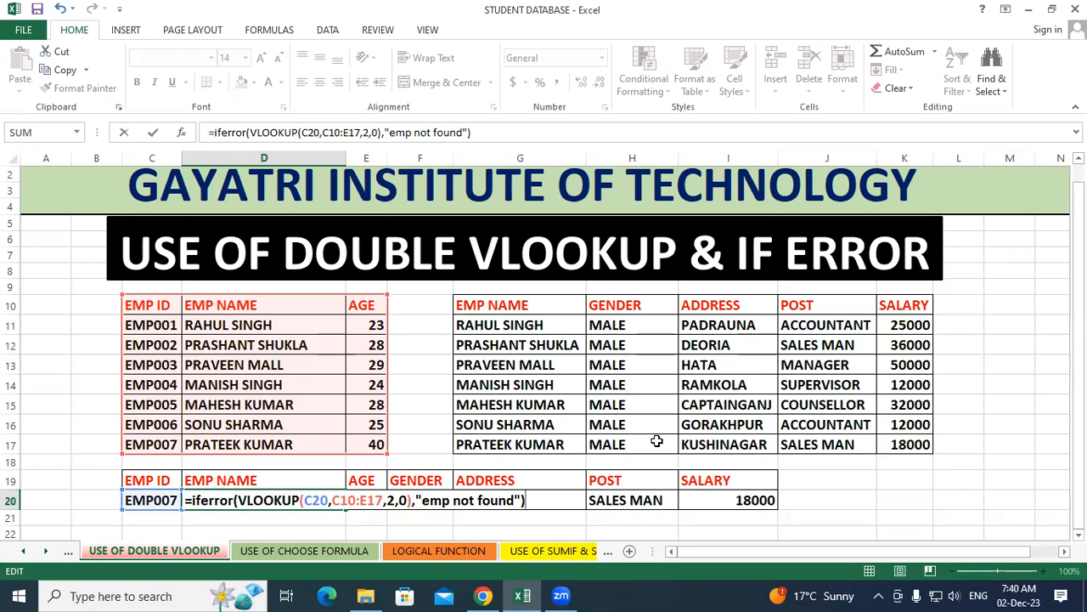
{"action": "key", "text": "Return"}
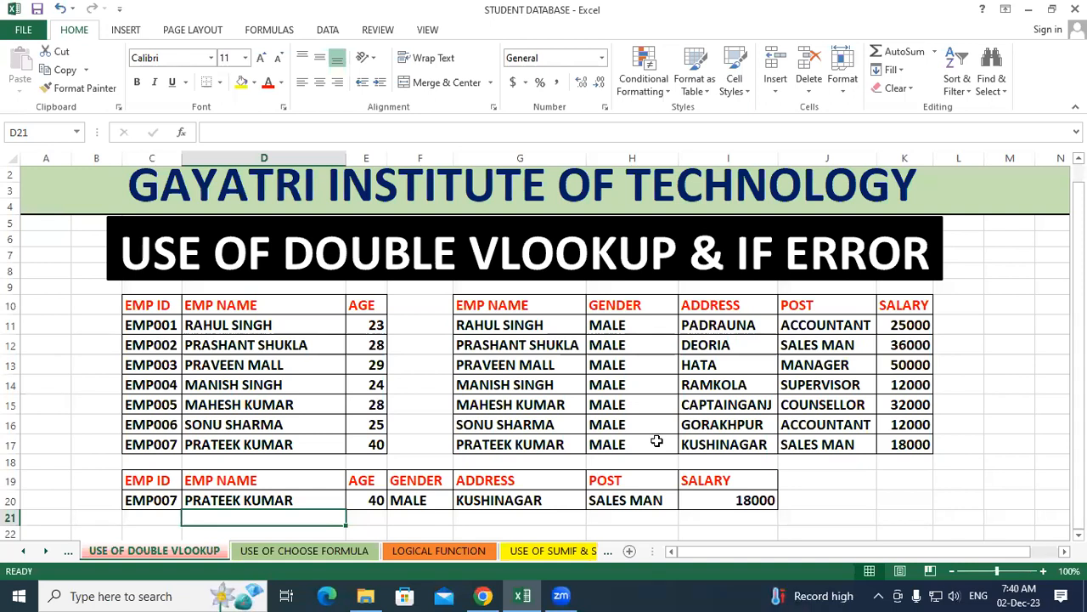
Wrap the VLOOKUP in the AGE cell E20 in IFERROR with the fallback text "age not found"
{"action": "left_click", "coordinate": [377, 500]}
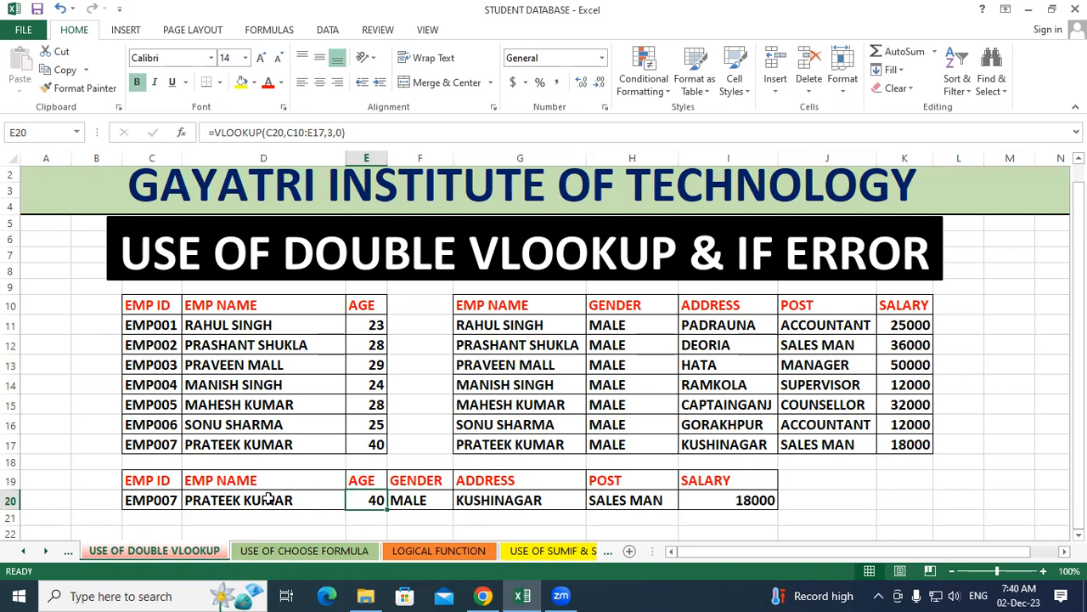
{"action": "double_click", "coordinate": [371, 500]}
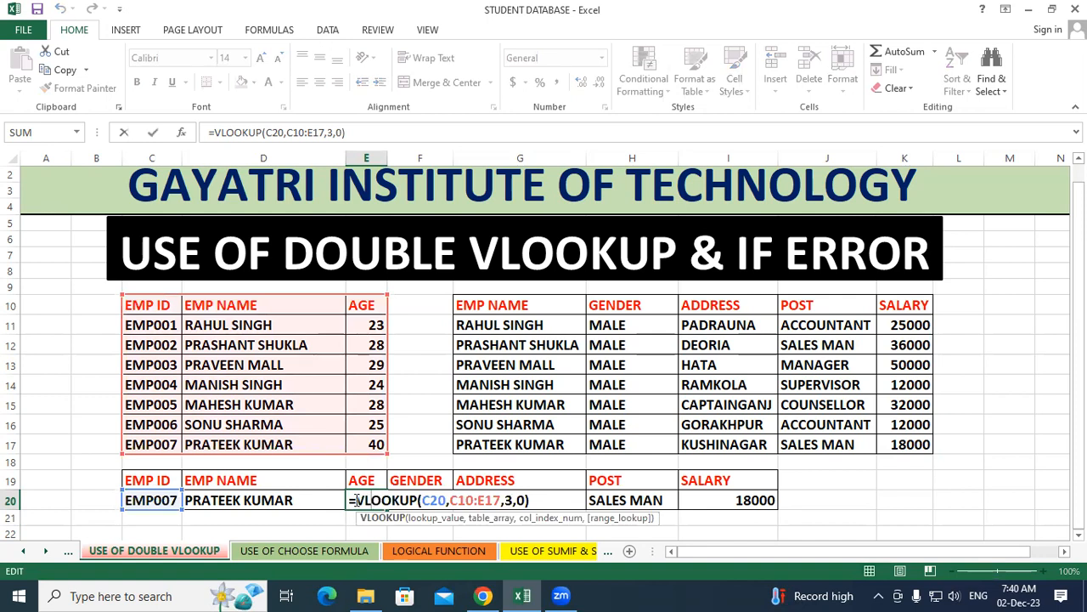
{"action": "left_click", "coordinate": [359, 500]}
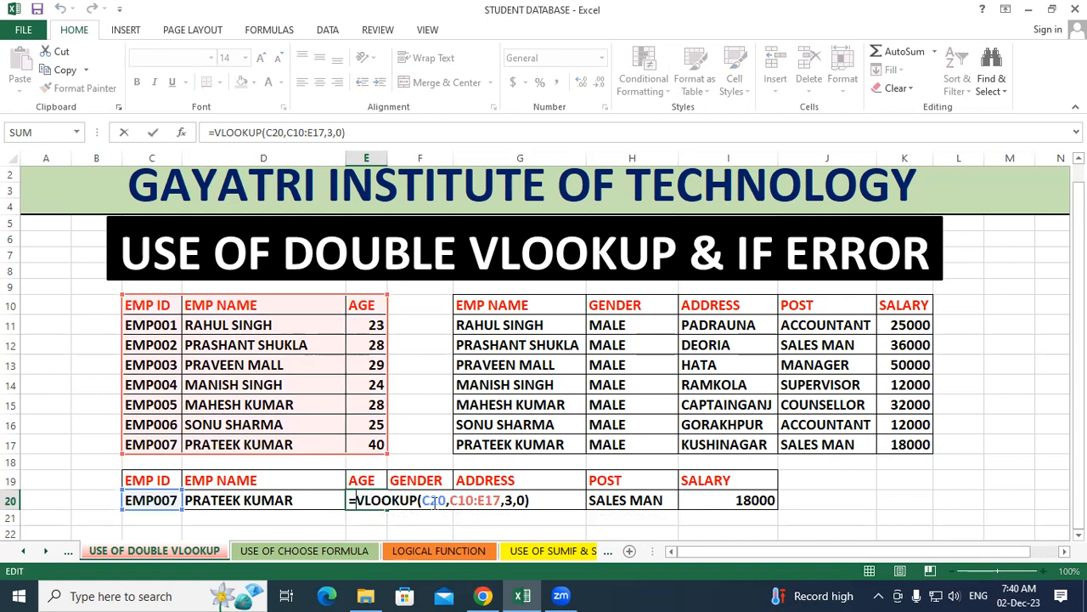
{"action": "type", "text": "iferror"}
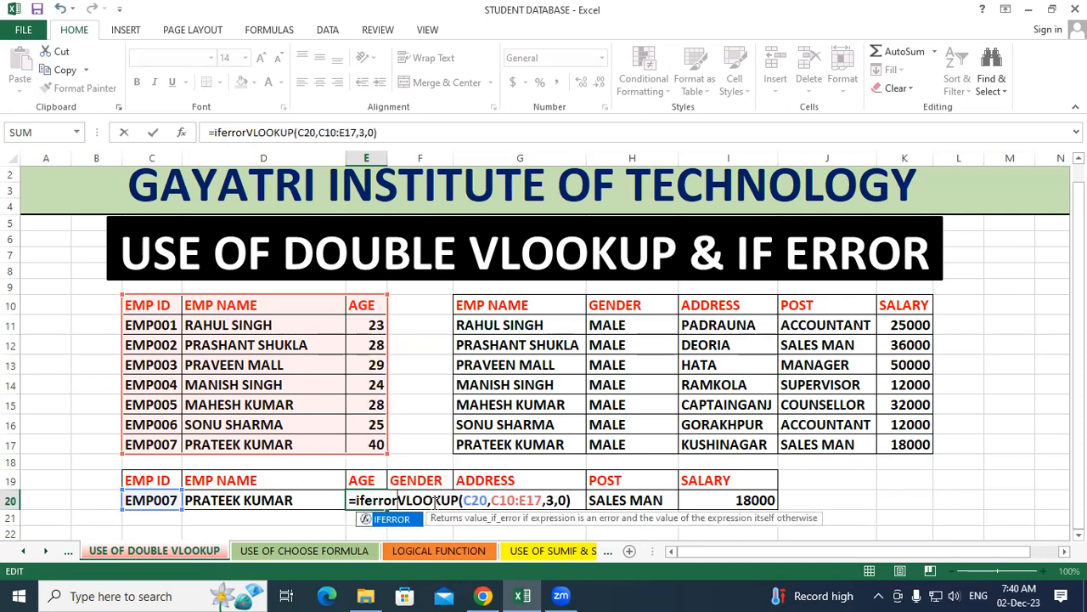
{"action": "type", "text": "(VLOOKUP(C20"}
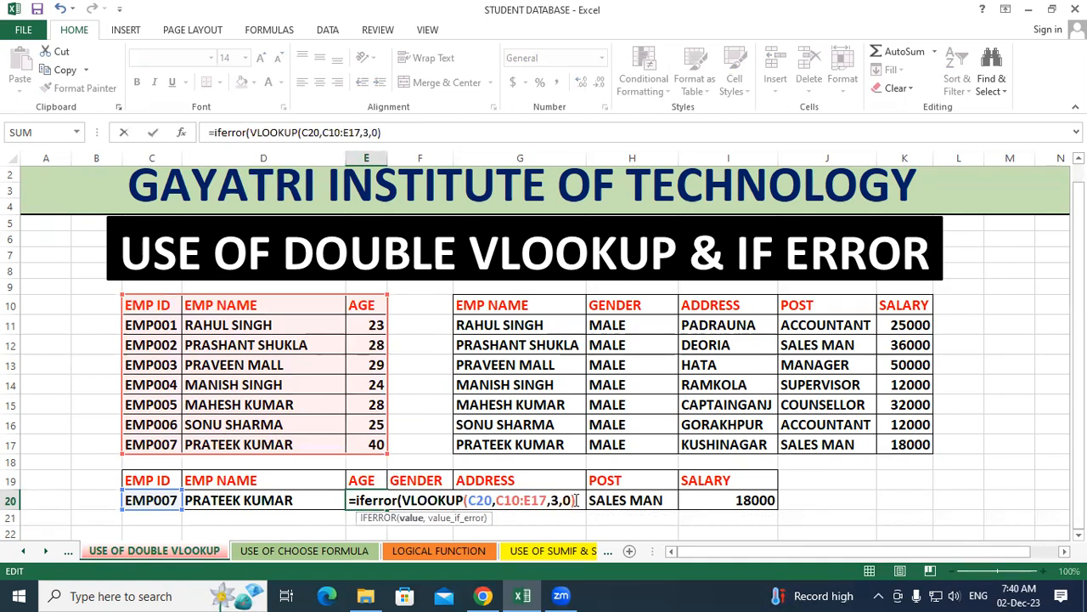
{"action": "type", "text": ",C10:E17,3,0),\""}
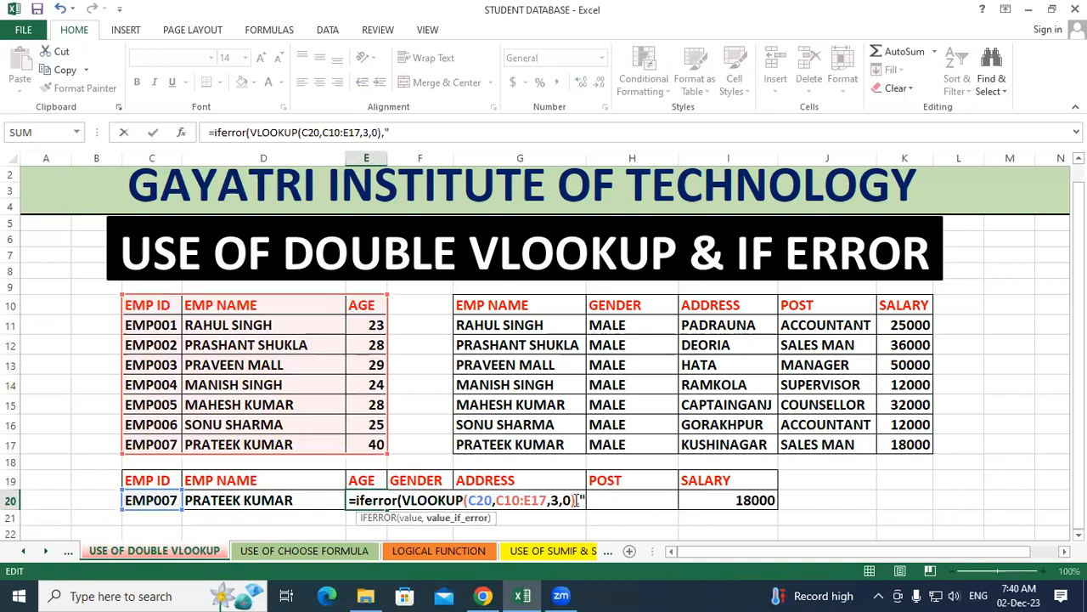
{"action": "type", "text": "age no"}
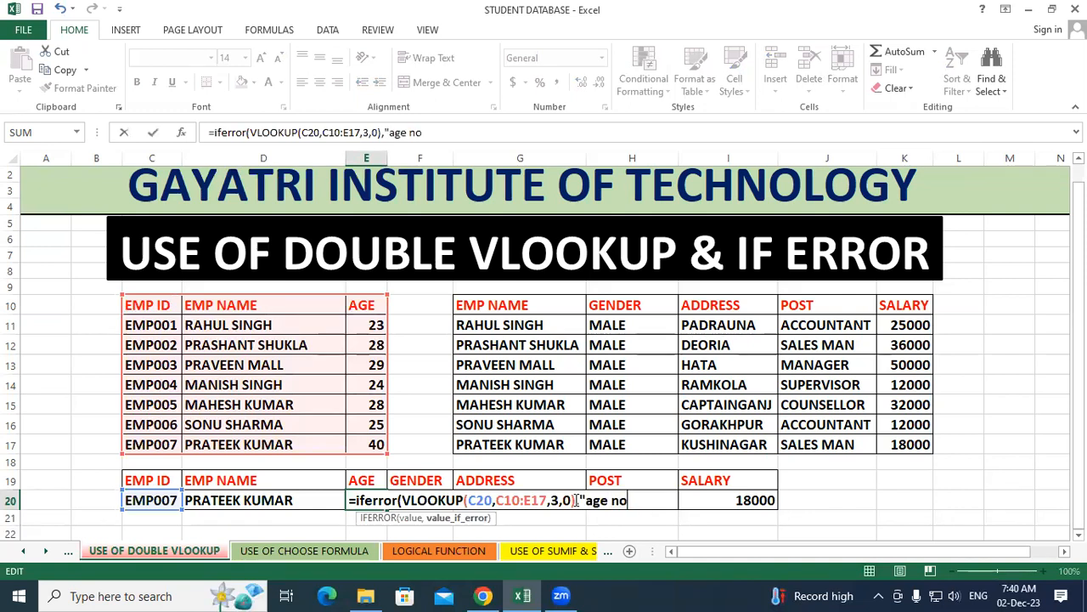
{"action": "type", "text": "t found\")"}
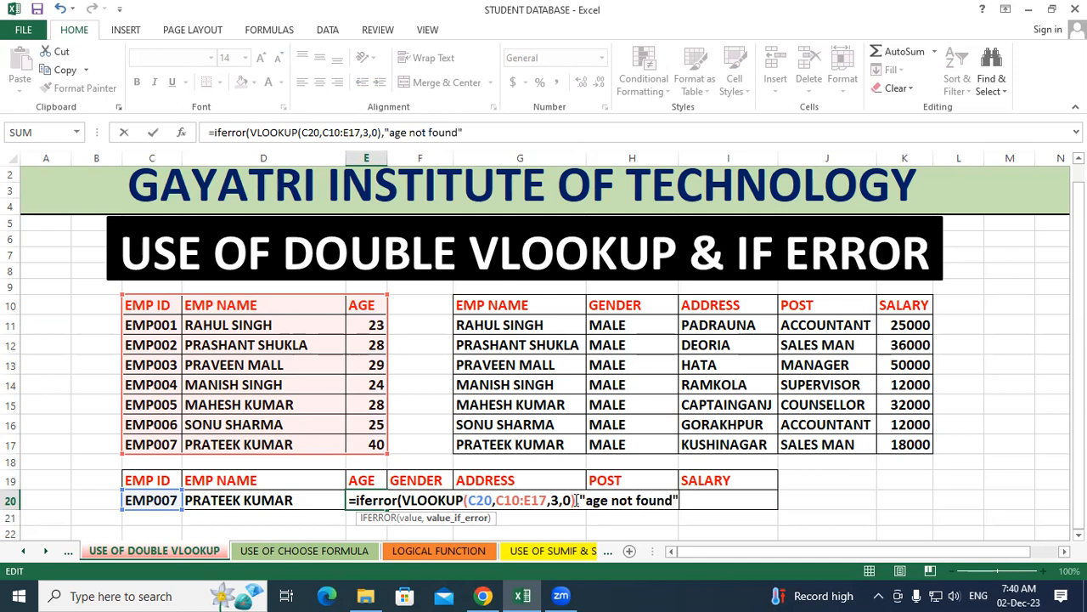
{"action": "key", "text": "Return"}
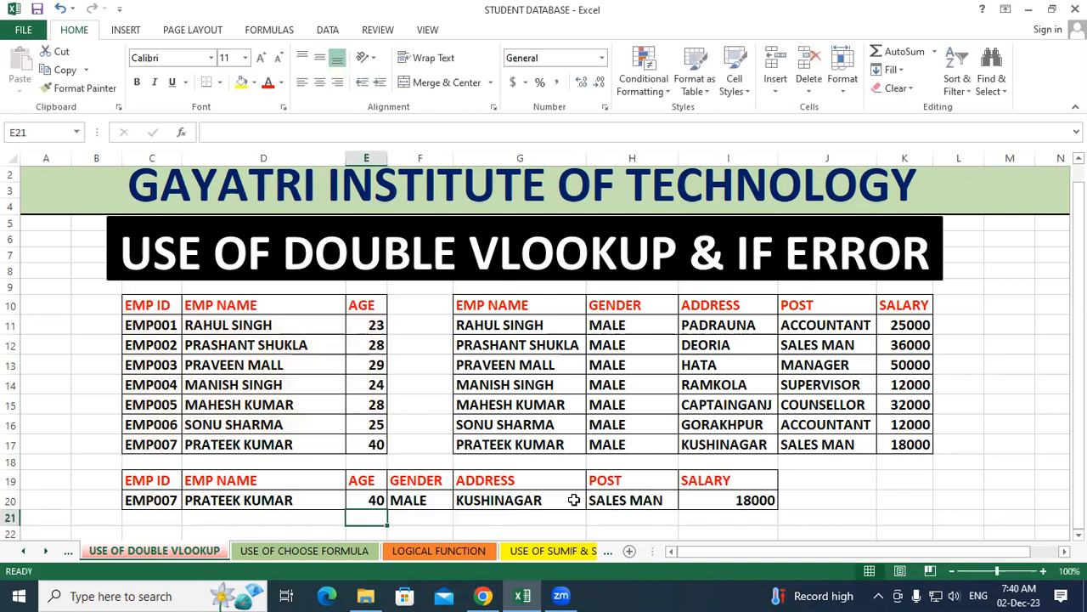
Change the last digit of the employee ID in C20 to 8 to test the fallback texts, and autofit the width of column E
{"action": "left_click_drag", "start_coordinate": [395, 503], "coordinate": [745, 501]}
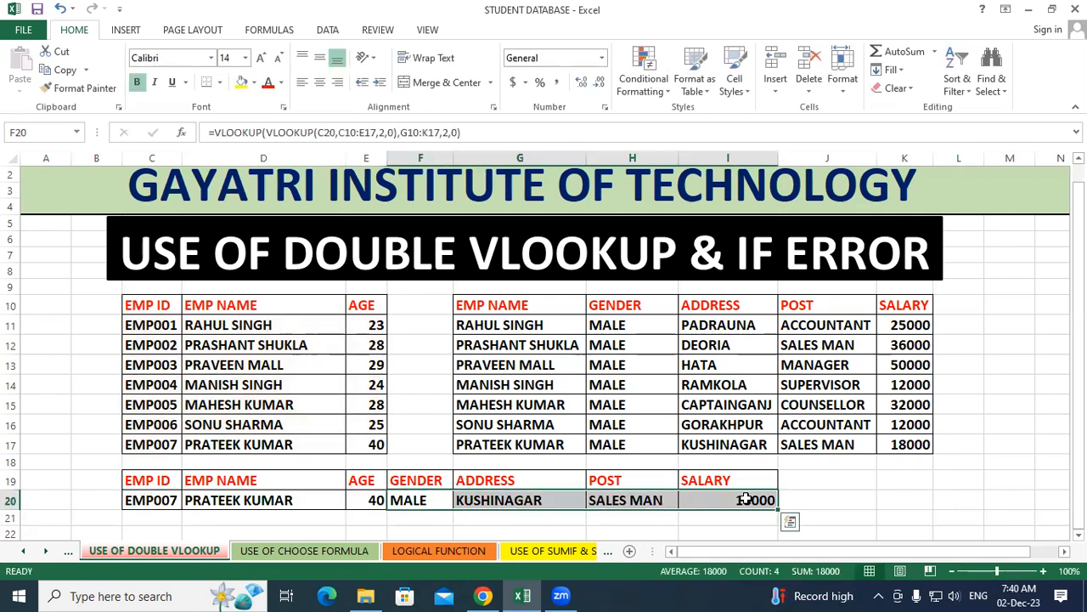
{"action": "left_click", "coordinate": [904, 460]}
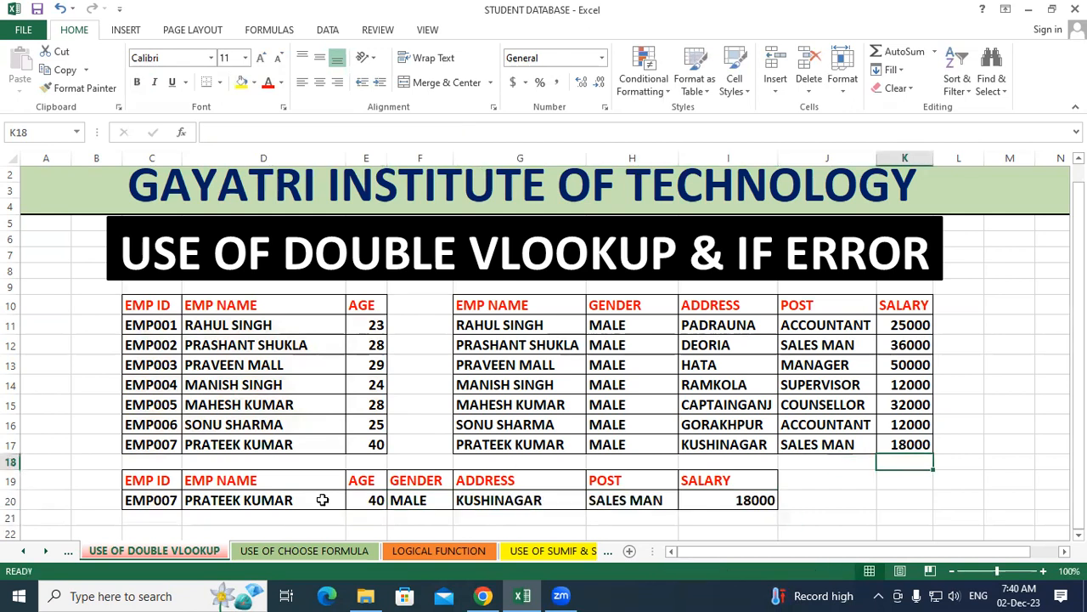
{"action": "double_click", "coordinate": [170, 500]}
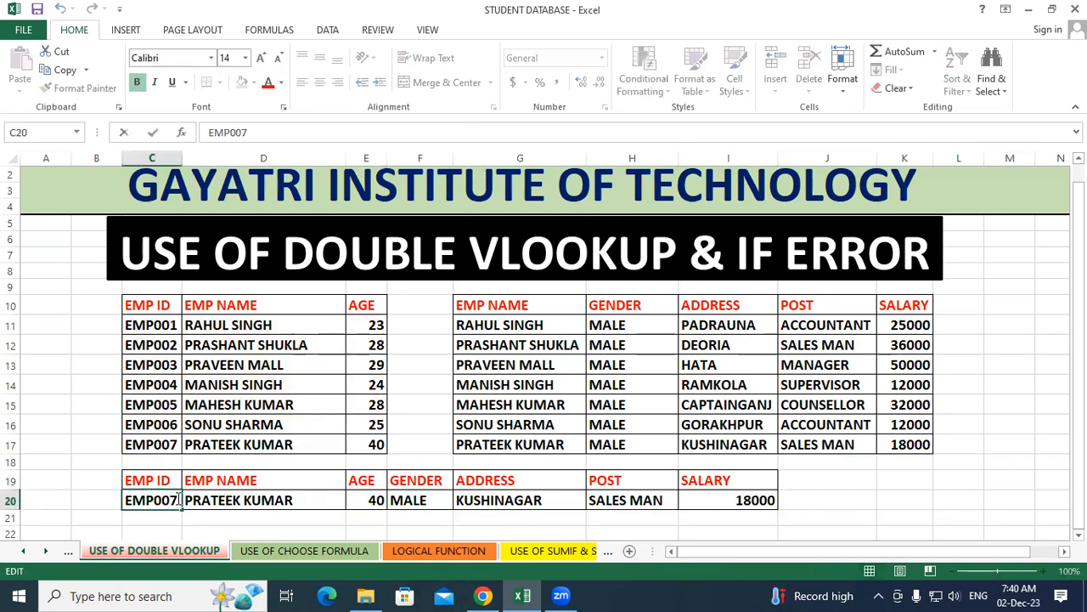
{"action": "key", "text": "BackSpace"}
{"action": "type", "text": "8"}
{"action": "left_click", "coordinate": [863, 497]}
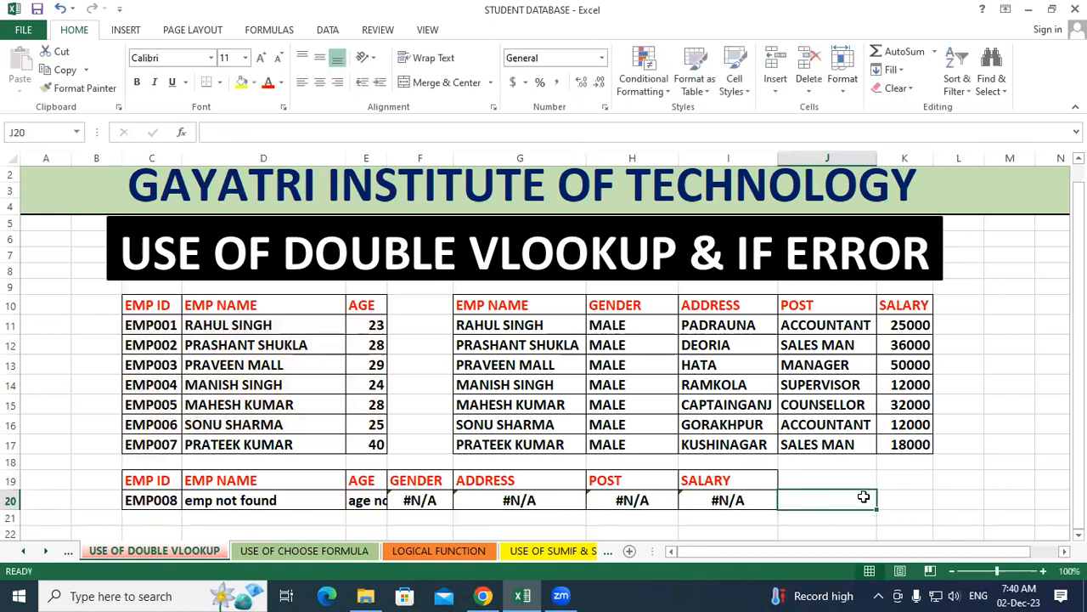
{"action": "double_click", "coordinate": [387, 158]}
{"action": "left_click", "coordinate": [977, 482]}
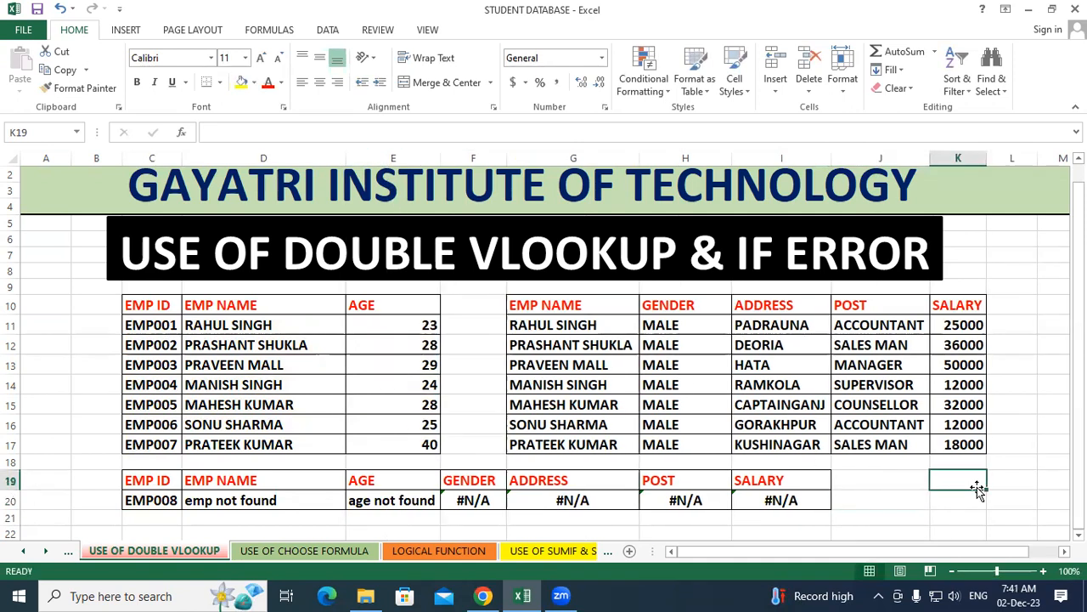
{"action": "left_click_drag", "start_coordinate": [510, 500], "coordinate": [741, 504]}
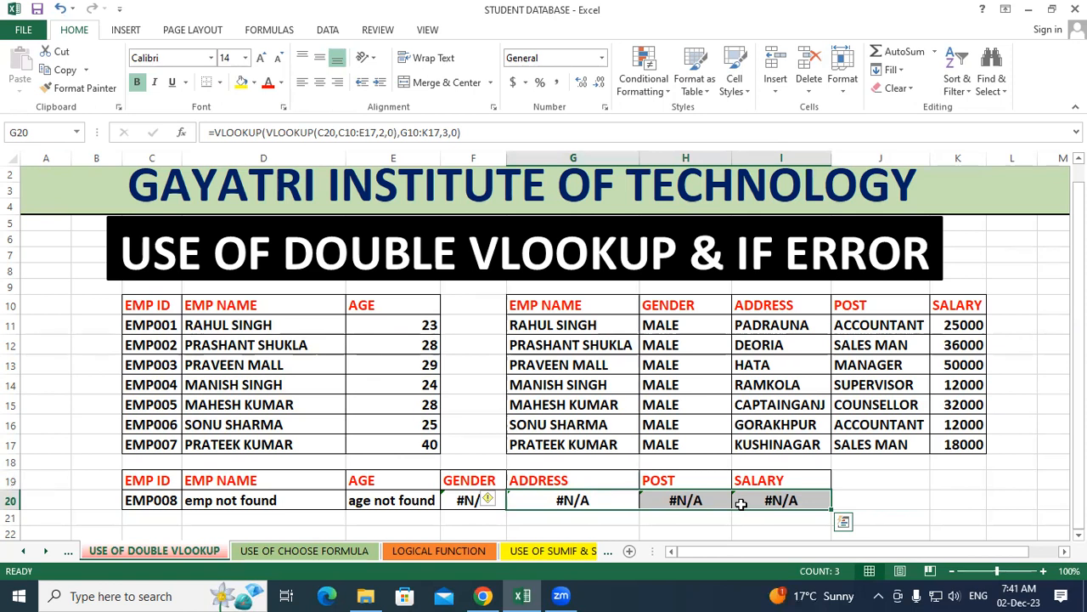
{"action": "left_click", "coordinate": [976, 581]}
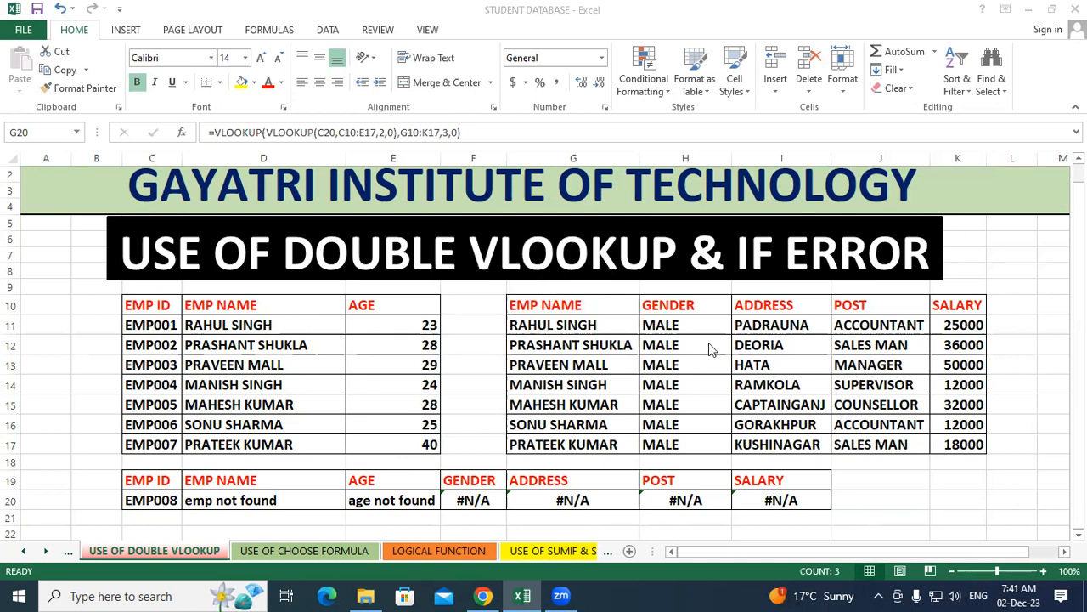
{"action": "left_click", "coordinate": [967, 472]}
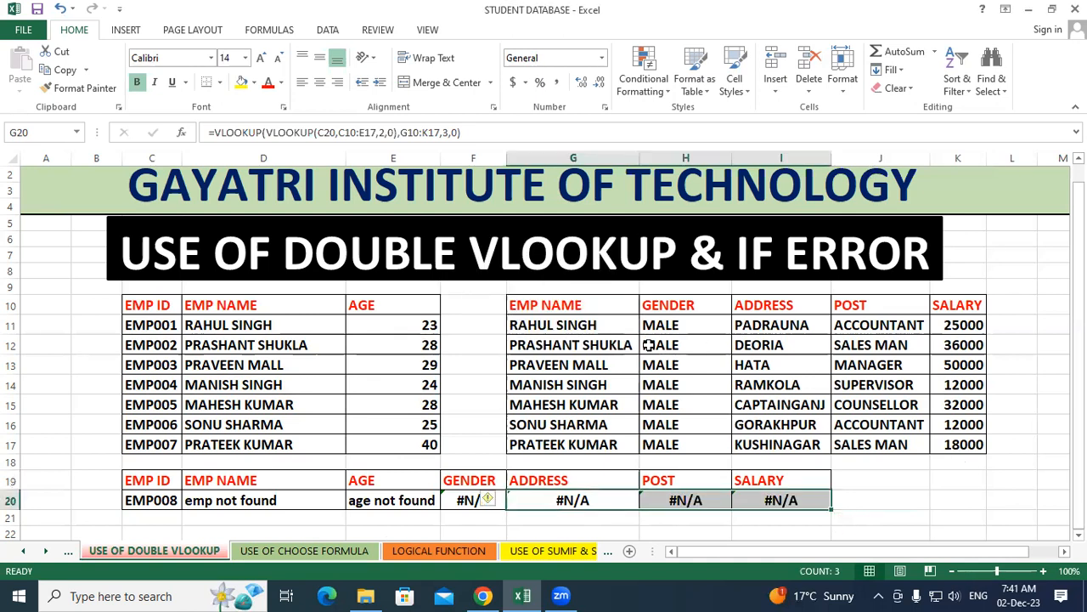